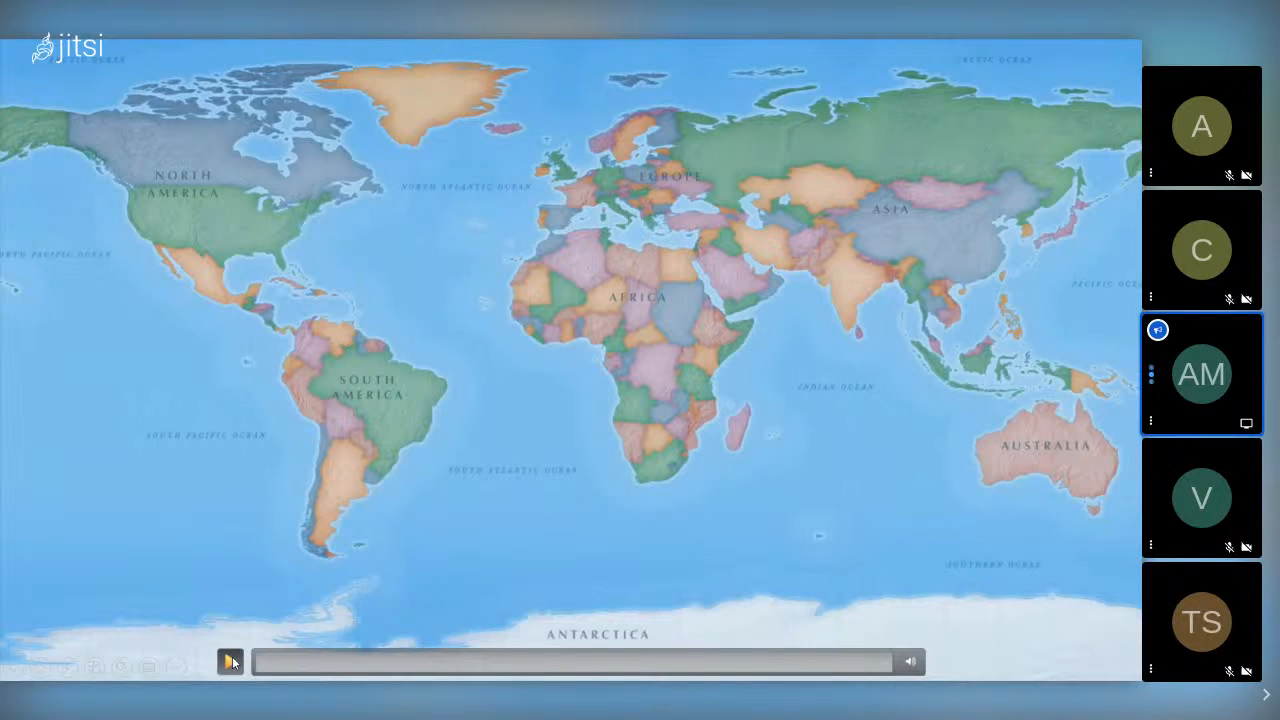
{"action": "left_click", "coordinate": [229, 662]}
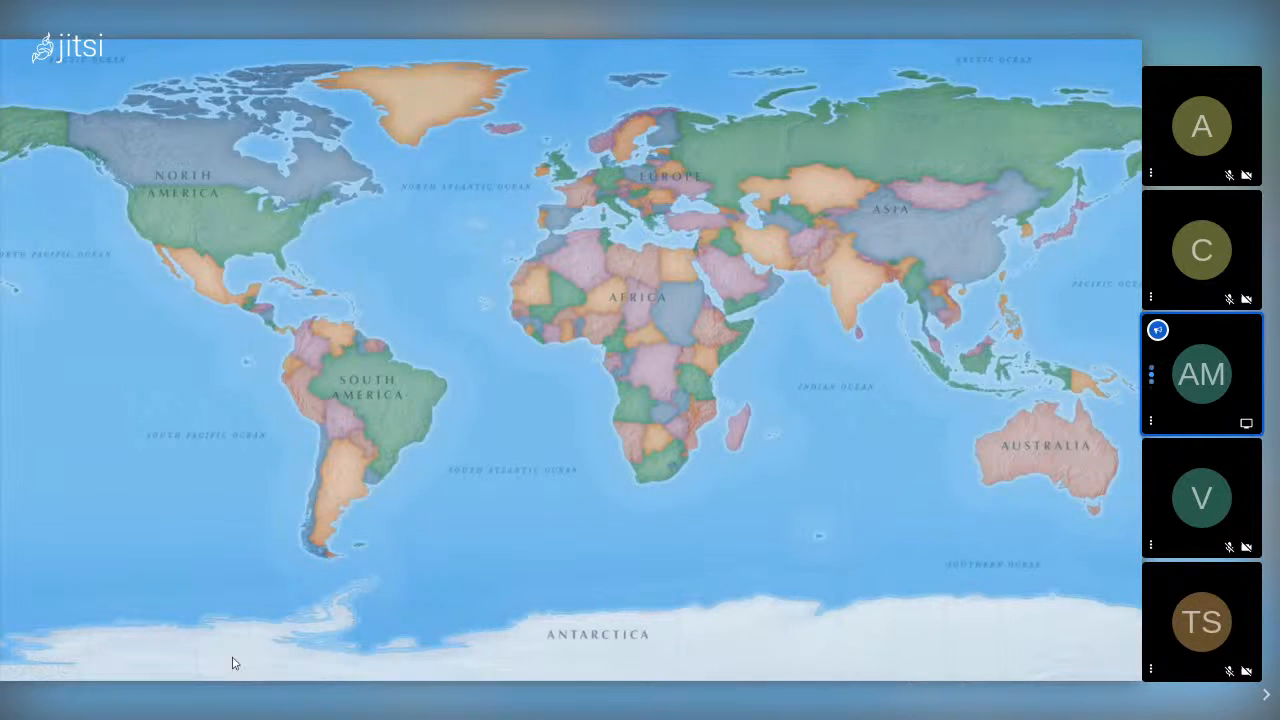
{"action": "mouse_move", "coordinate": [231, 652]}
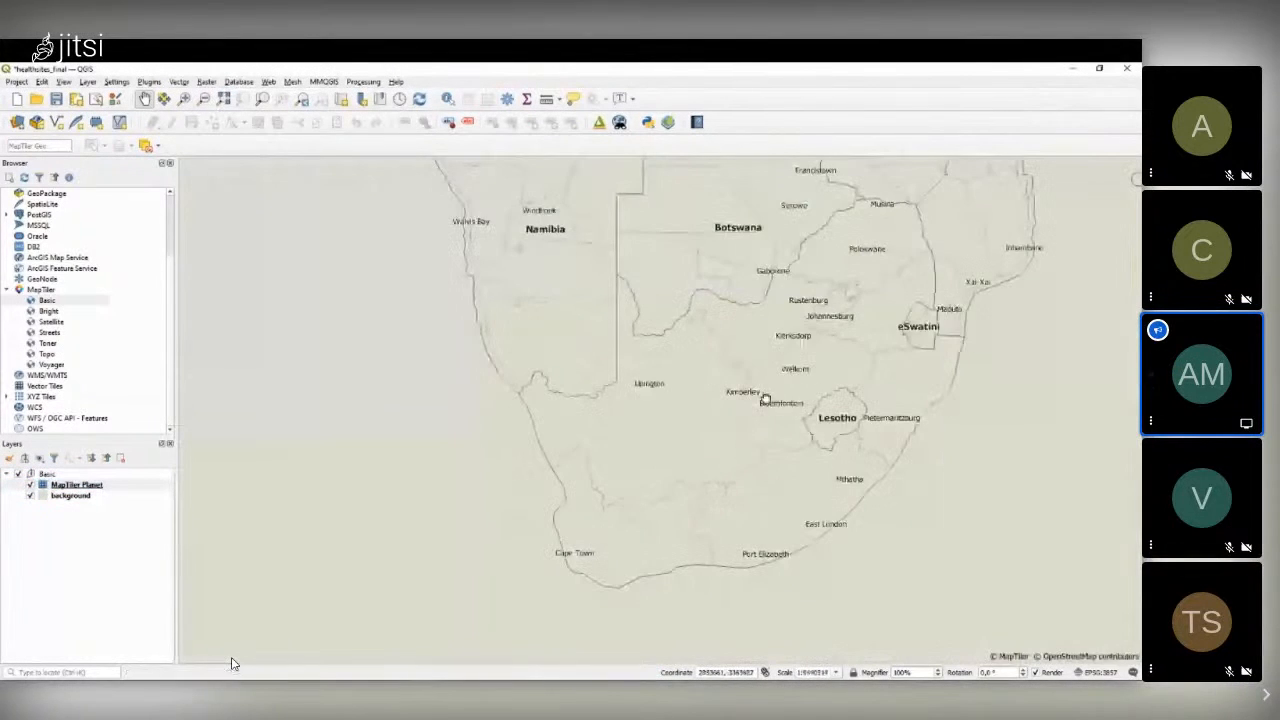
- Add the South Africa-node.shp file from the Healthsites folder to the map as a vector layer
{"action": "left_click_drag", "start_coordinate": [746, 410], "coordinate": [690, 429]}
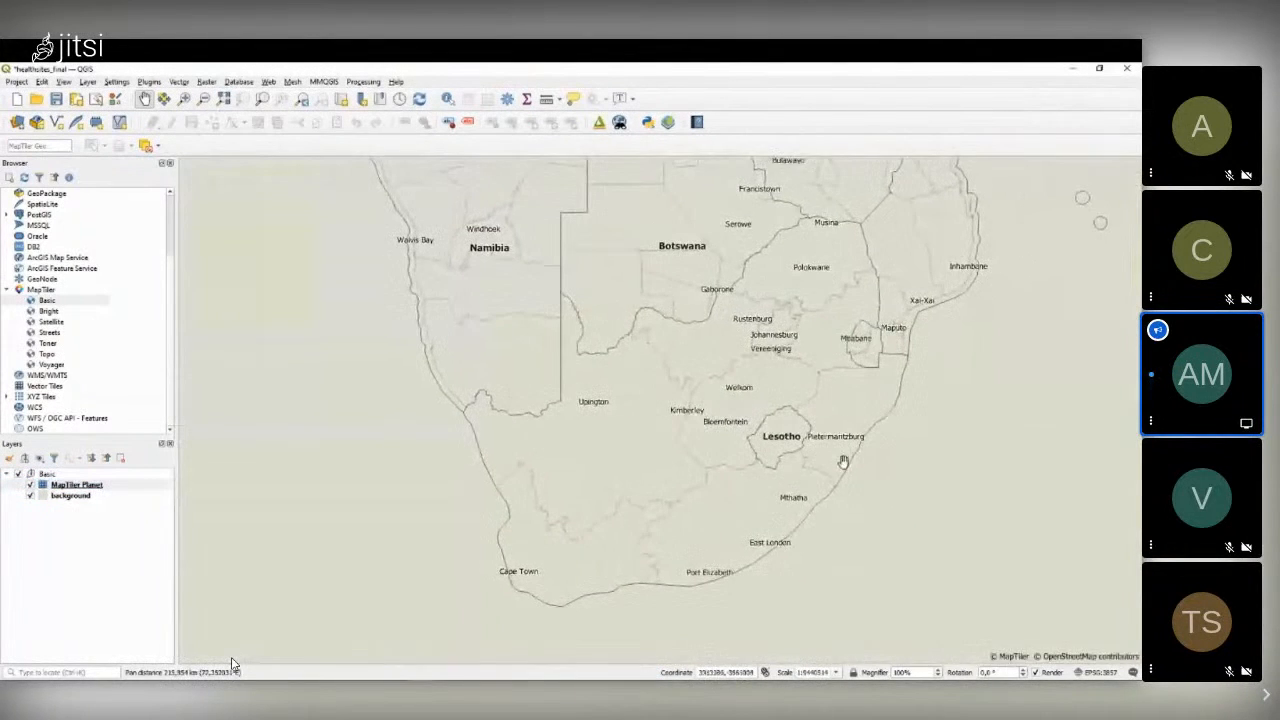
{"action": "left_click", "coordinate": [88, 81]}
{"action": "mouse_move", "coordinate": [108, 122]}
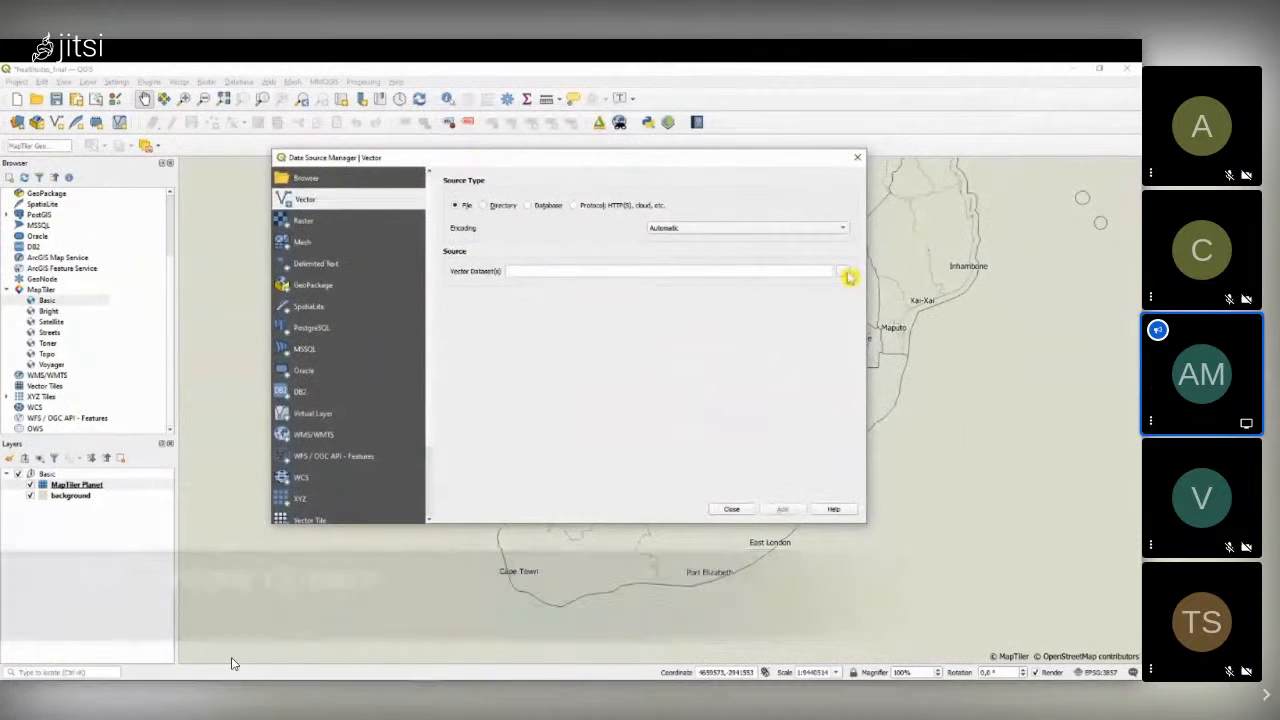
{"action": "left_click", "coordinate": [843, 273]}
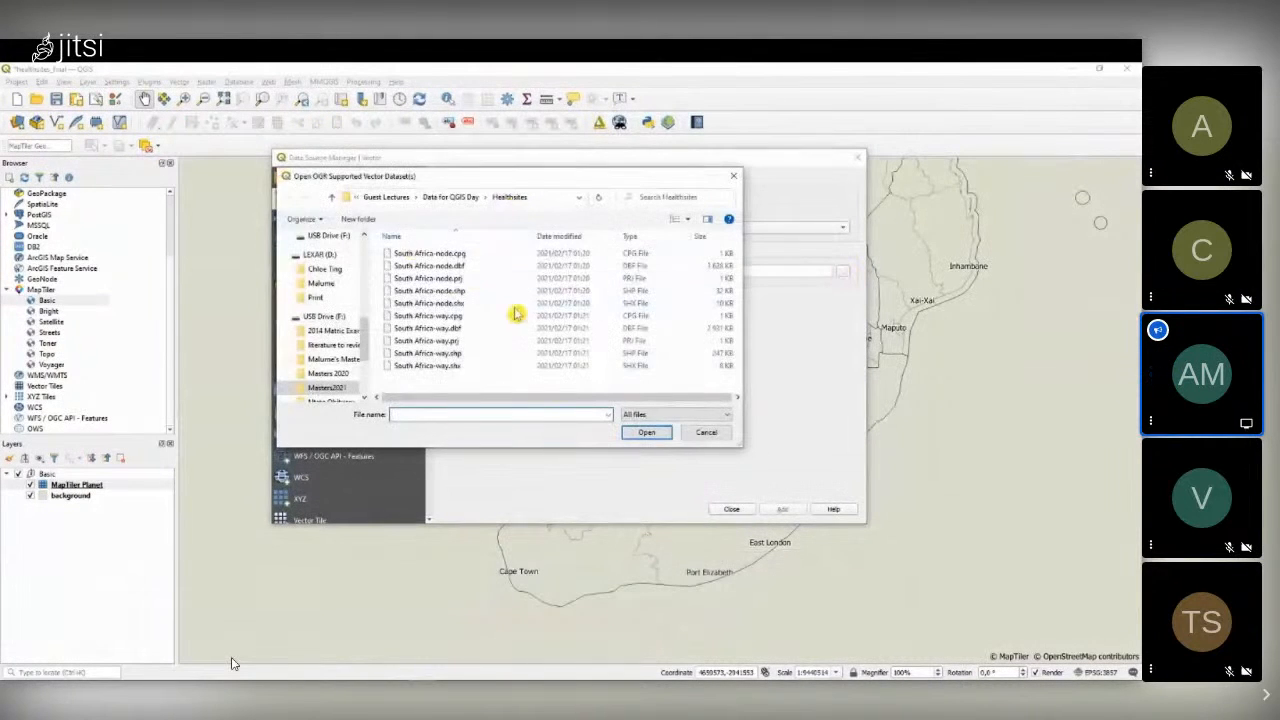
{"action": "left_click", "coordinate": [452, 291]}
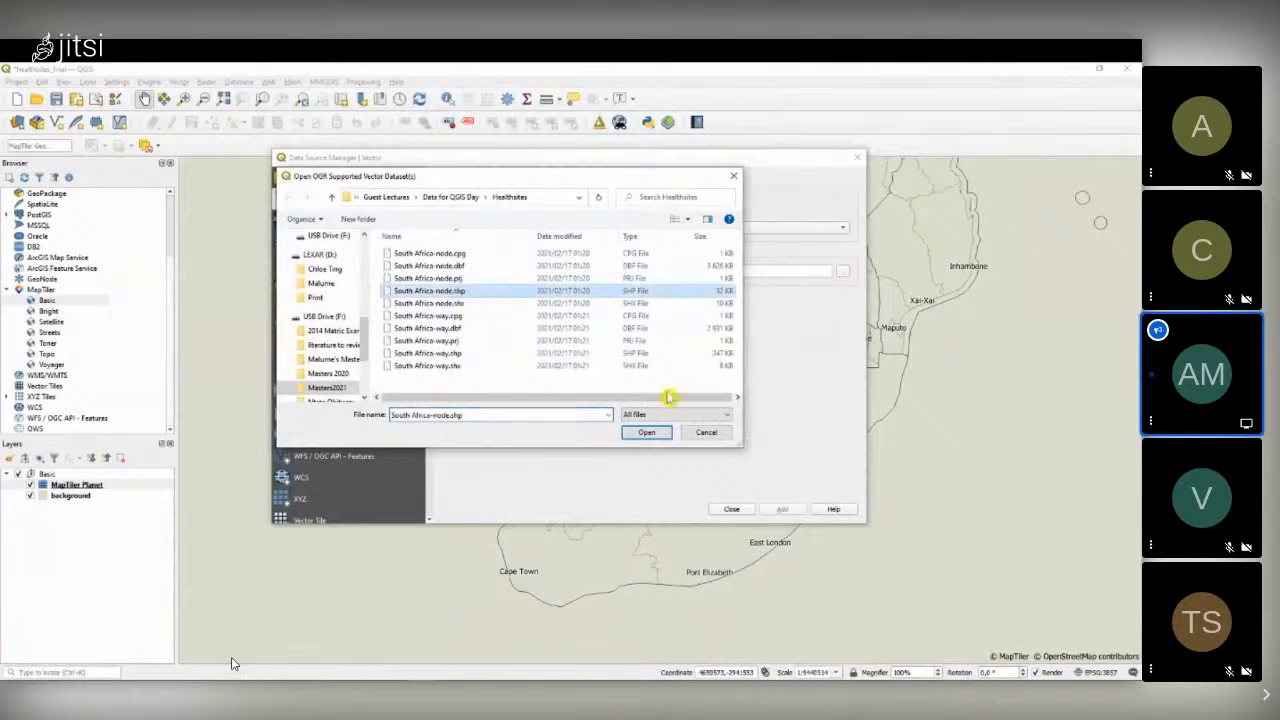
{"action": "left_click", "coordinate": [650, 433]}
{"action": "left_click", "coordinate": [782, 509]}
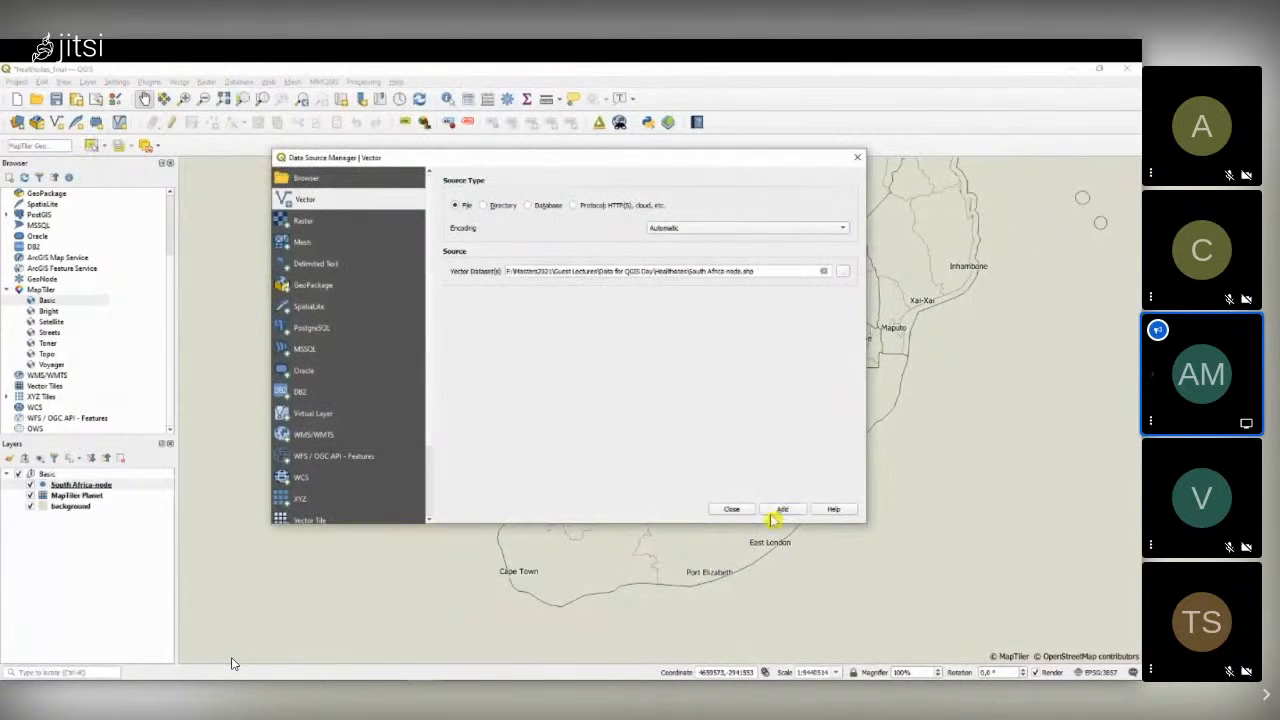
{"action": "key", "text": "Escape"}
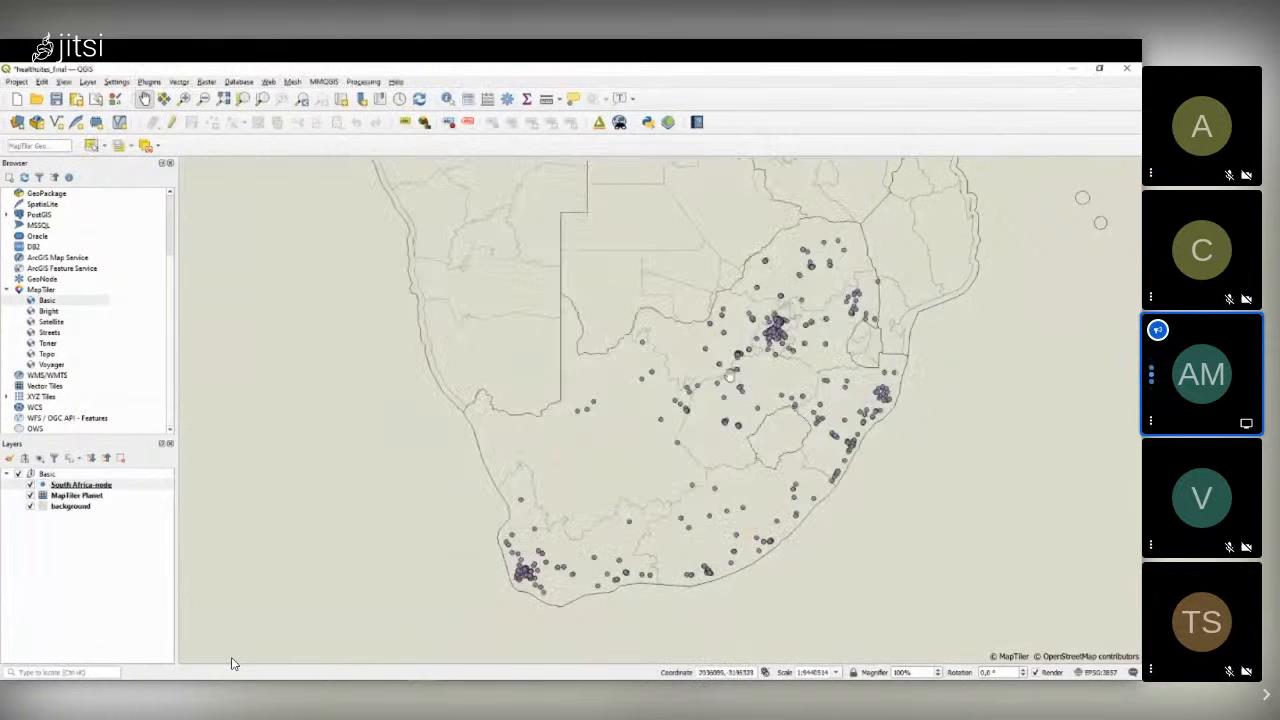
- Switch the South Africa-node layer's symbology from single symbol to Point cluster
{"action": "scroll", "coordinate": [721, 401], "scroll_direction": "up", "scroll_amount": 3}
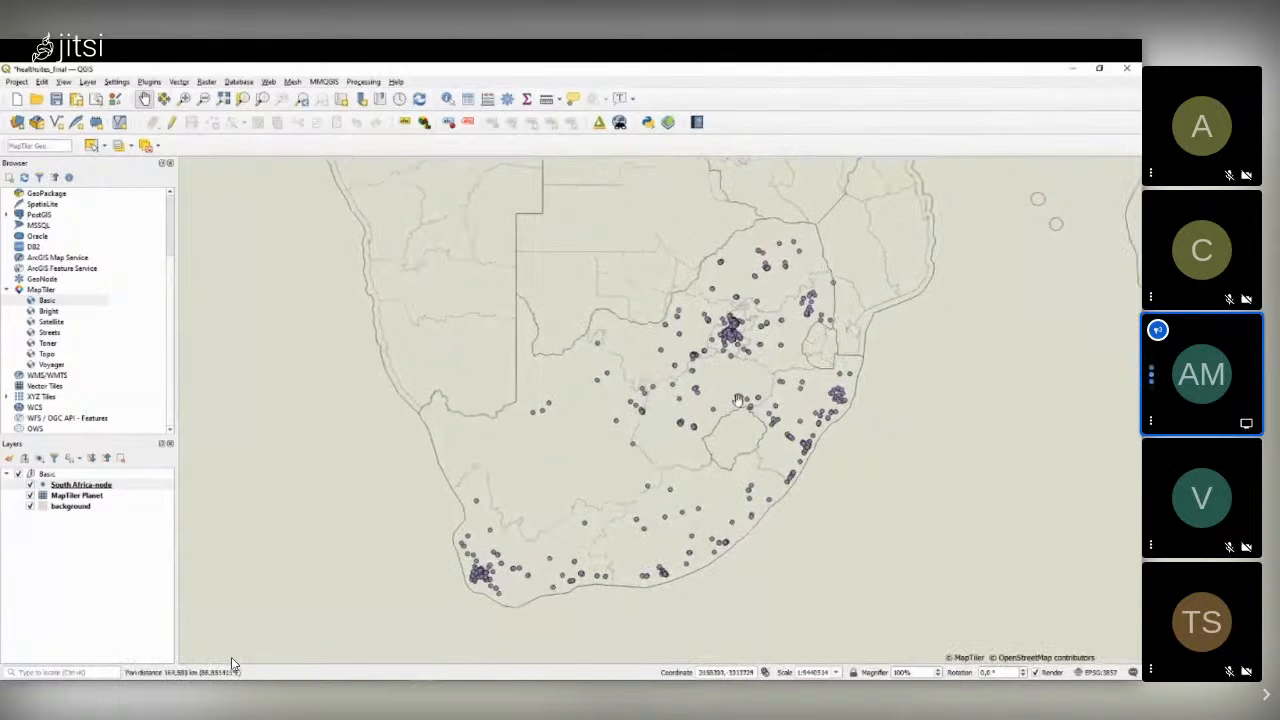
{"action": "scroll", "coordinate": [684, 371], "scroll_direction": "down", "scroll_amount": 2}
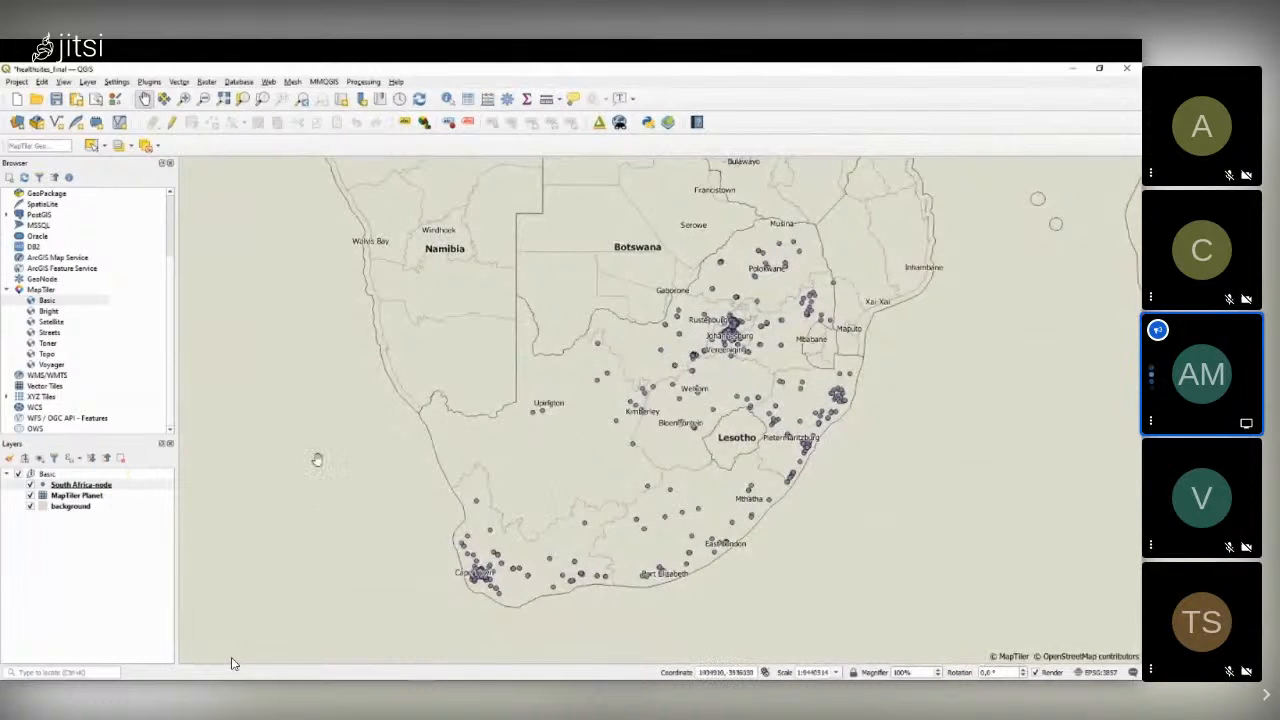
{"action": "right_click", "coordinate": [86, 486]}
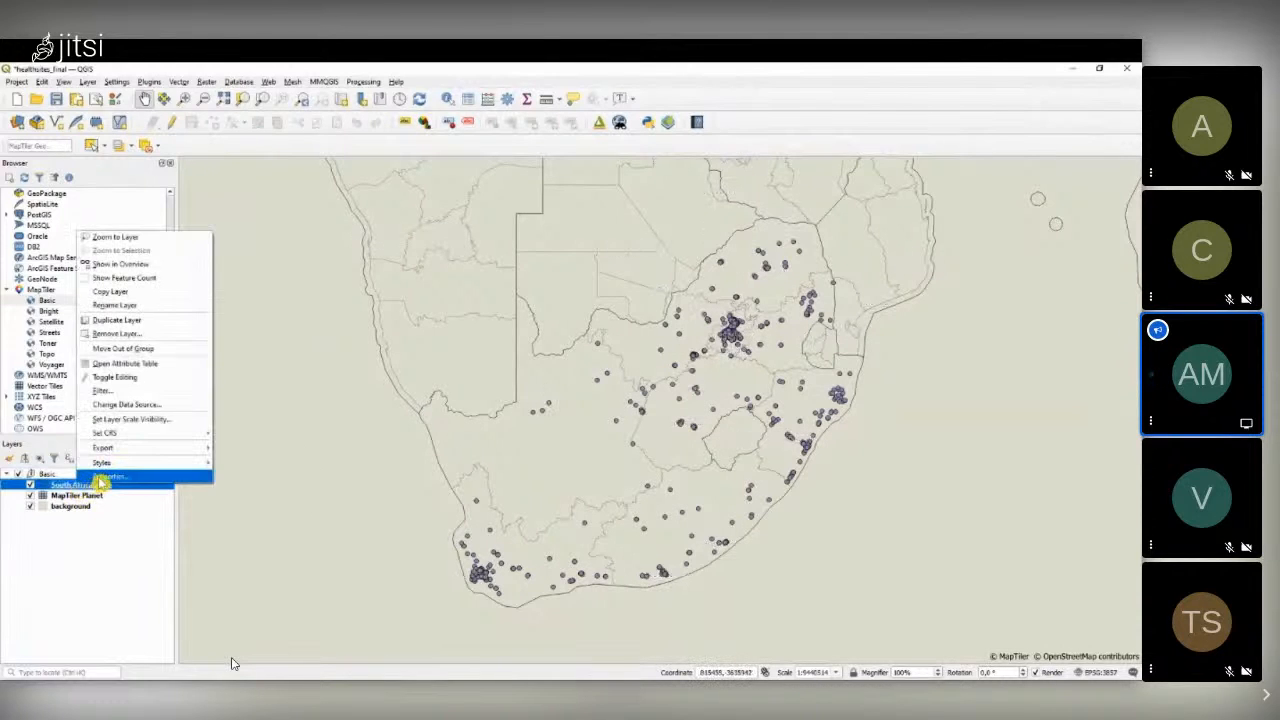
{"action": "left_click", "coordinate": [101, 477]}
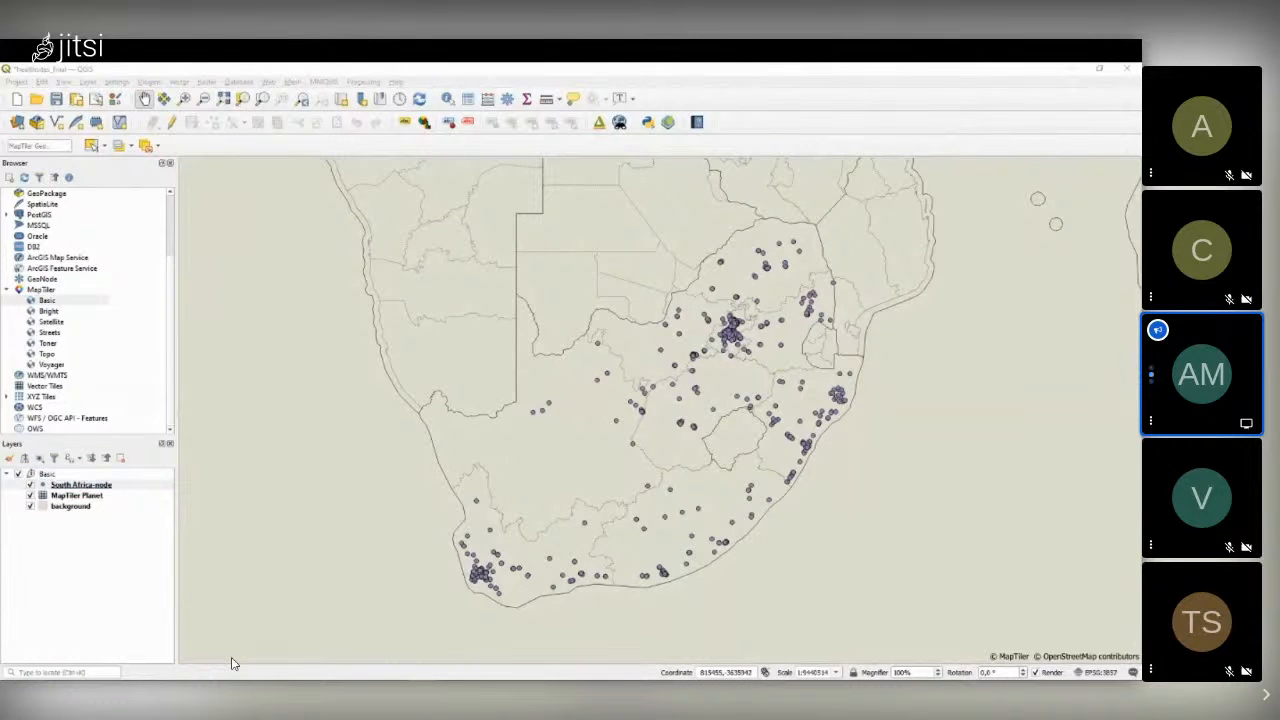
{"action": "mouse_move", "coordinate": [665, 123]}
{"action": "left_mouse_down"}
{"action": "mouse_move", "coordinate": [120, 166]}
{"action": "mouse_move", "coordinate": [143, 142]}
{"action": "left_mouse_up"}
{"action": "left_click", "coordinate": [245, 164]}
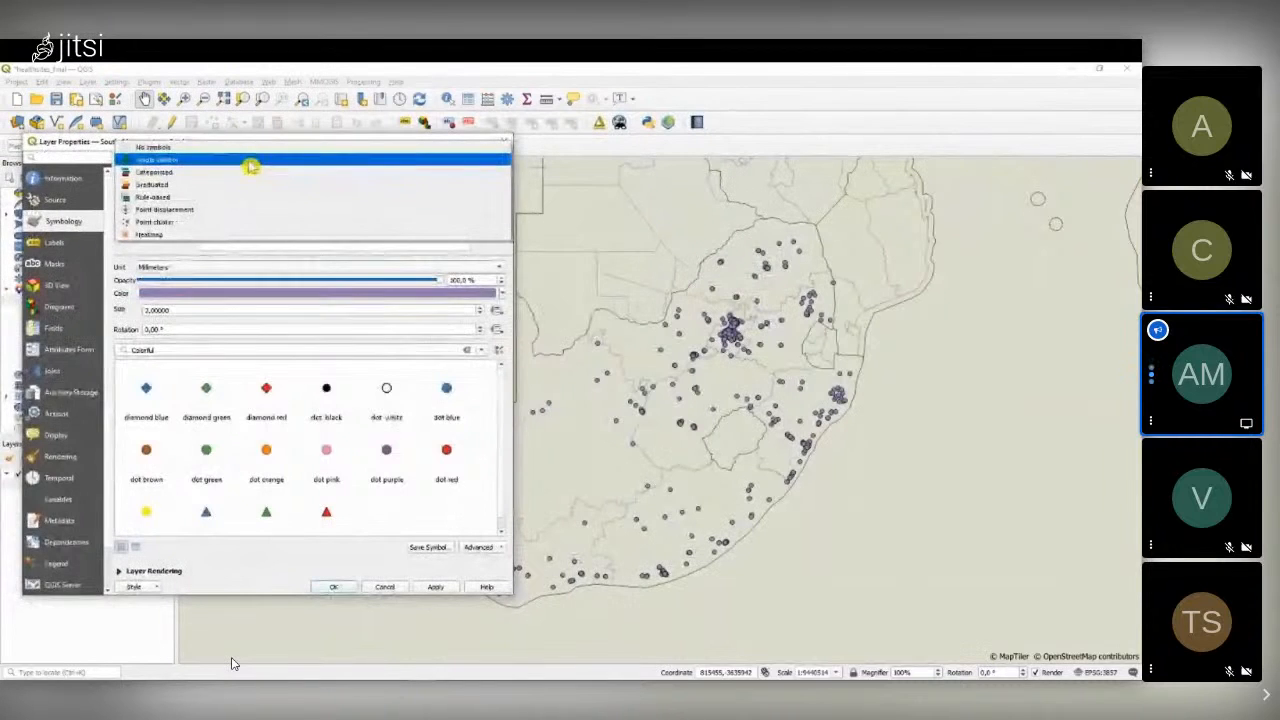
{"action": "left_click", "coordinate": [207, 223]}
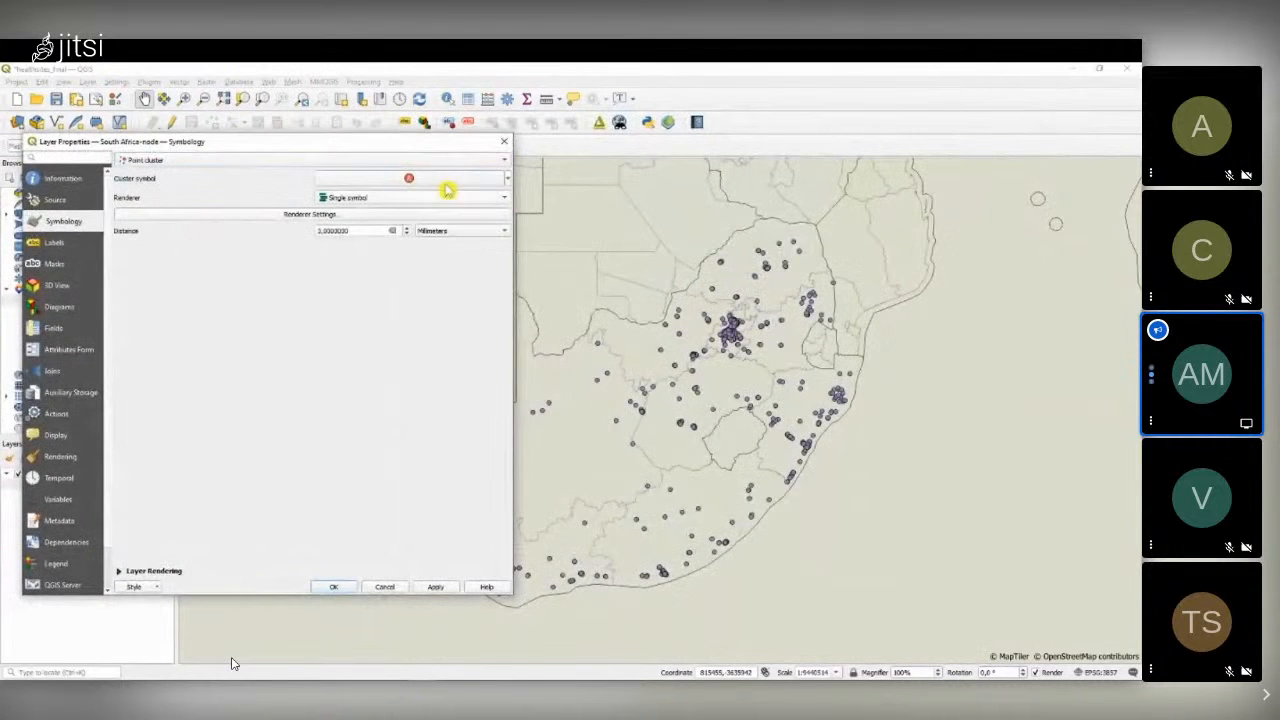
- Change the fill colour of the cluster symbol's simple marker to green
{"action": "left_click", "coordinate": [510, 180]}
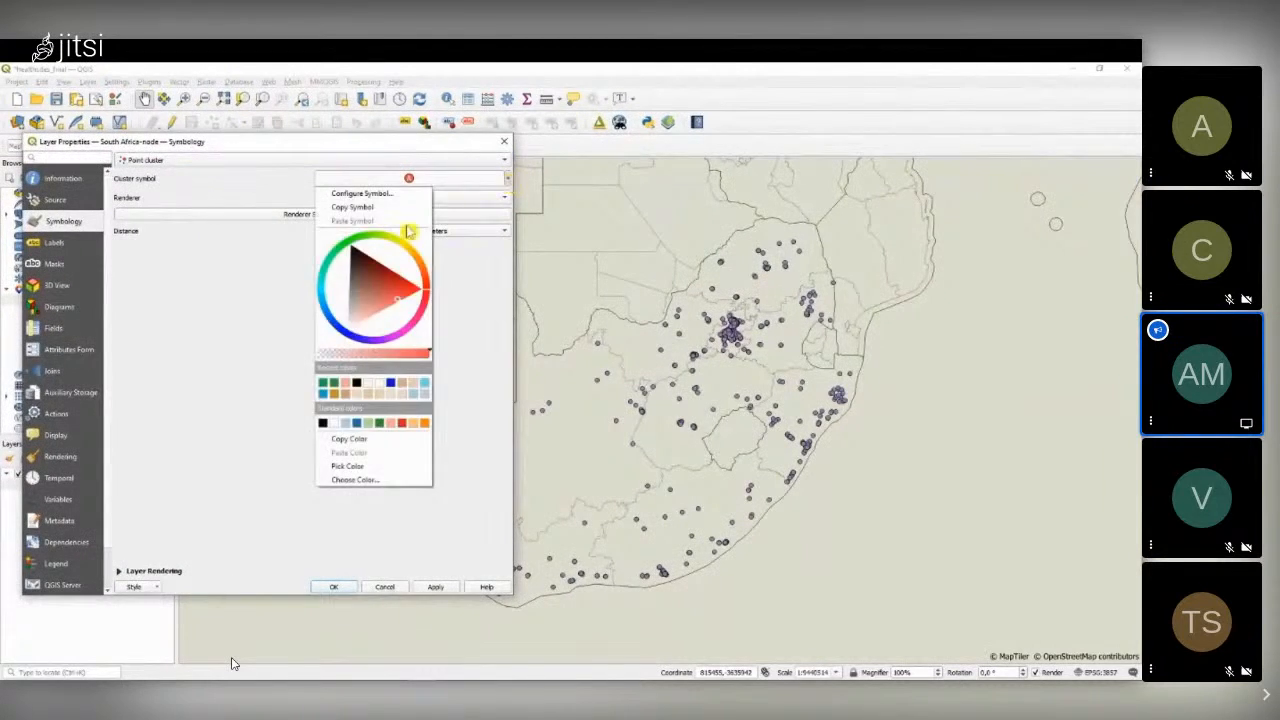
{"action": "left_click", "coordinate": [381, 198]}
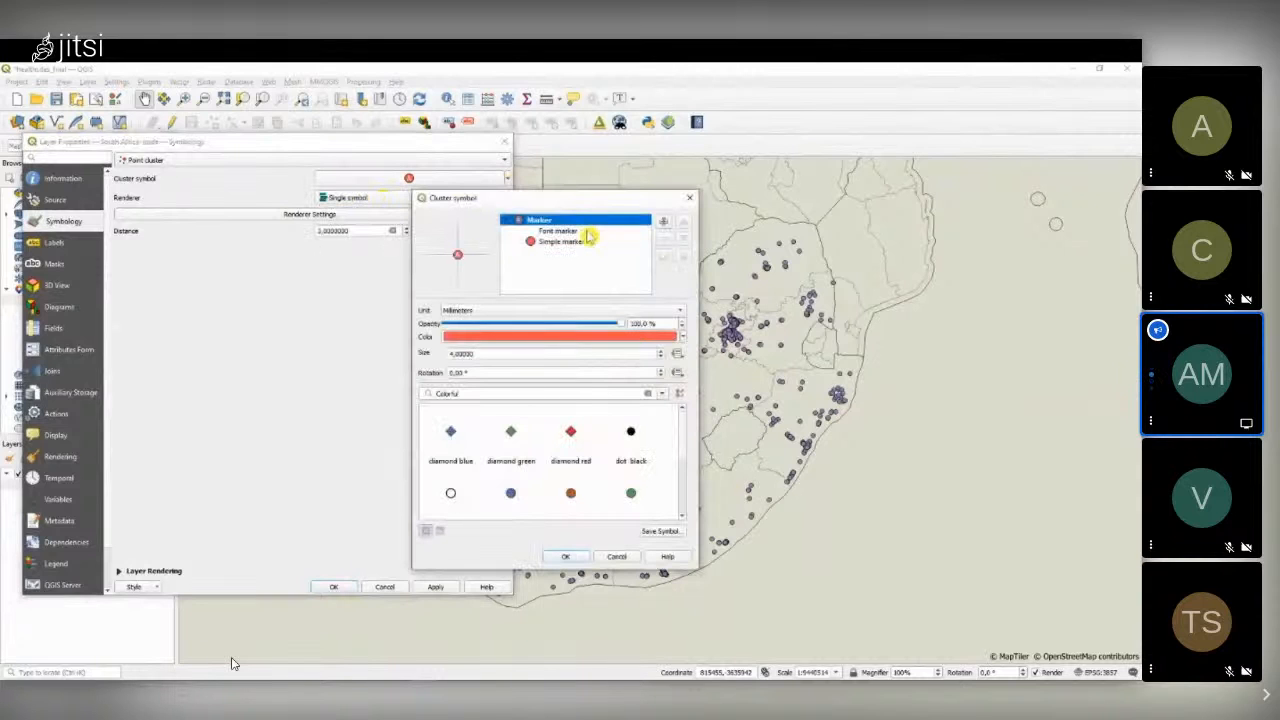
{"action": "left_click", "coordinate": [547, 250]}
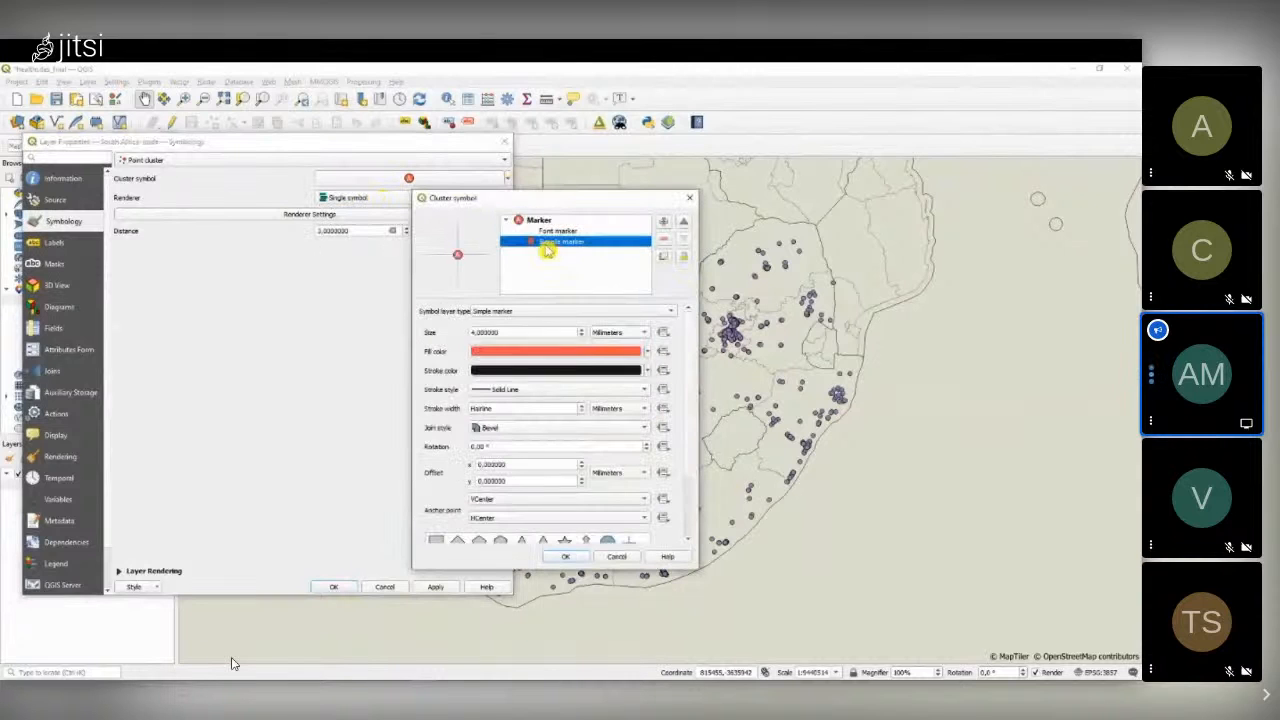
{"action": "left_click", "coordinate": [647, 351]}
{"action": "left_click", "coordinate": [487, 527]}
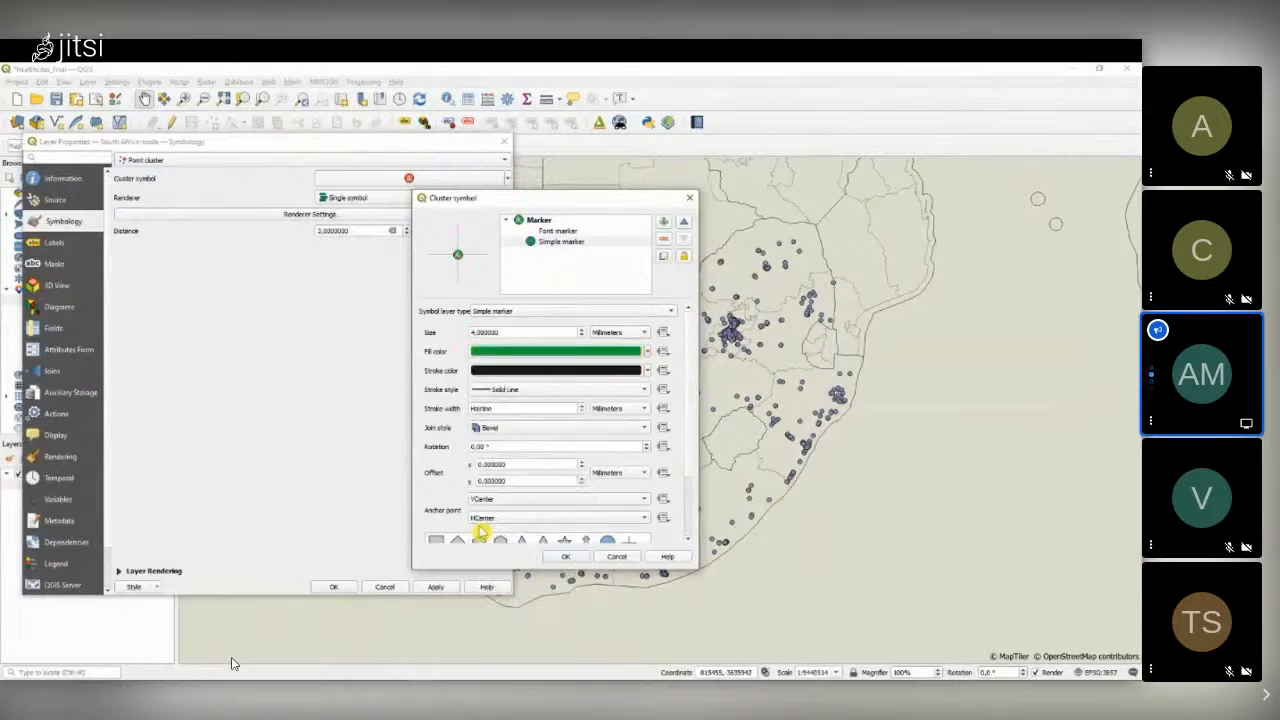
- Increase the size of the cluster symbol's font marker and apply the cluster styling to the map
{"action": "left_click", "coordinate": [560, 232]}
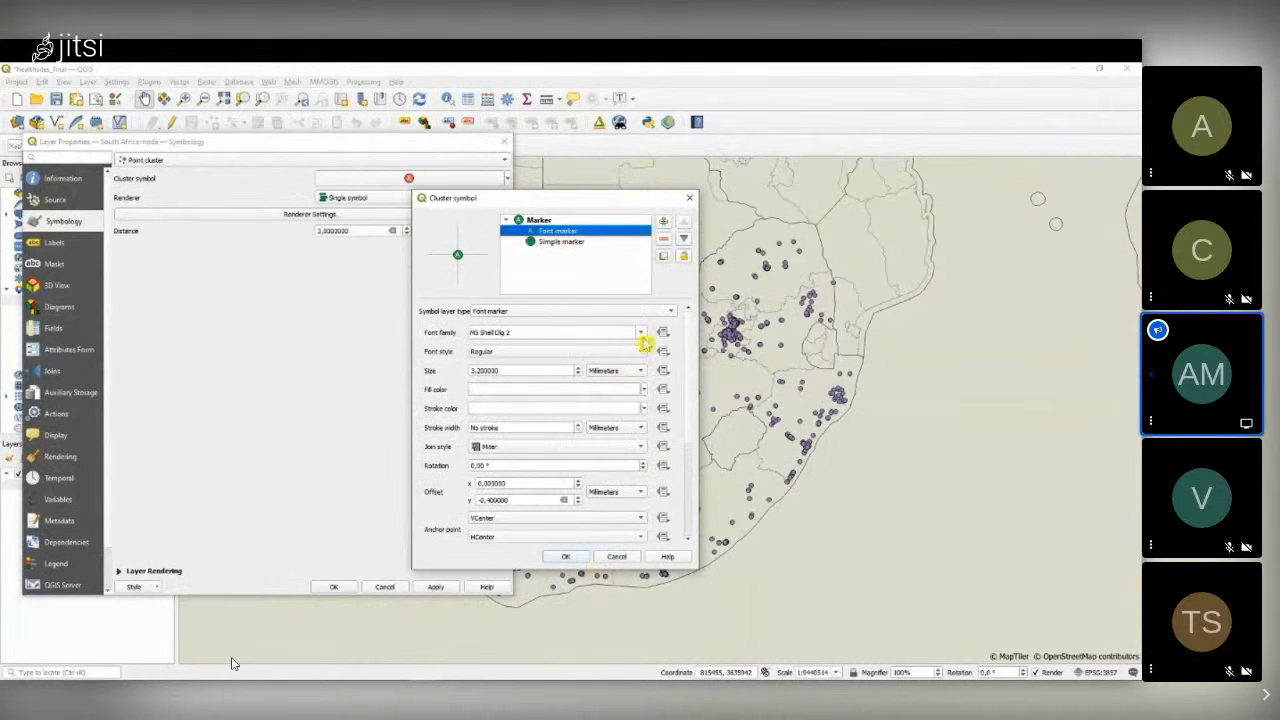
{"action": "double_click", "coordinate": [580, 371]}
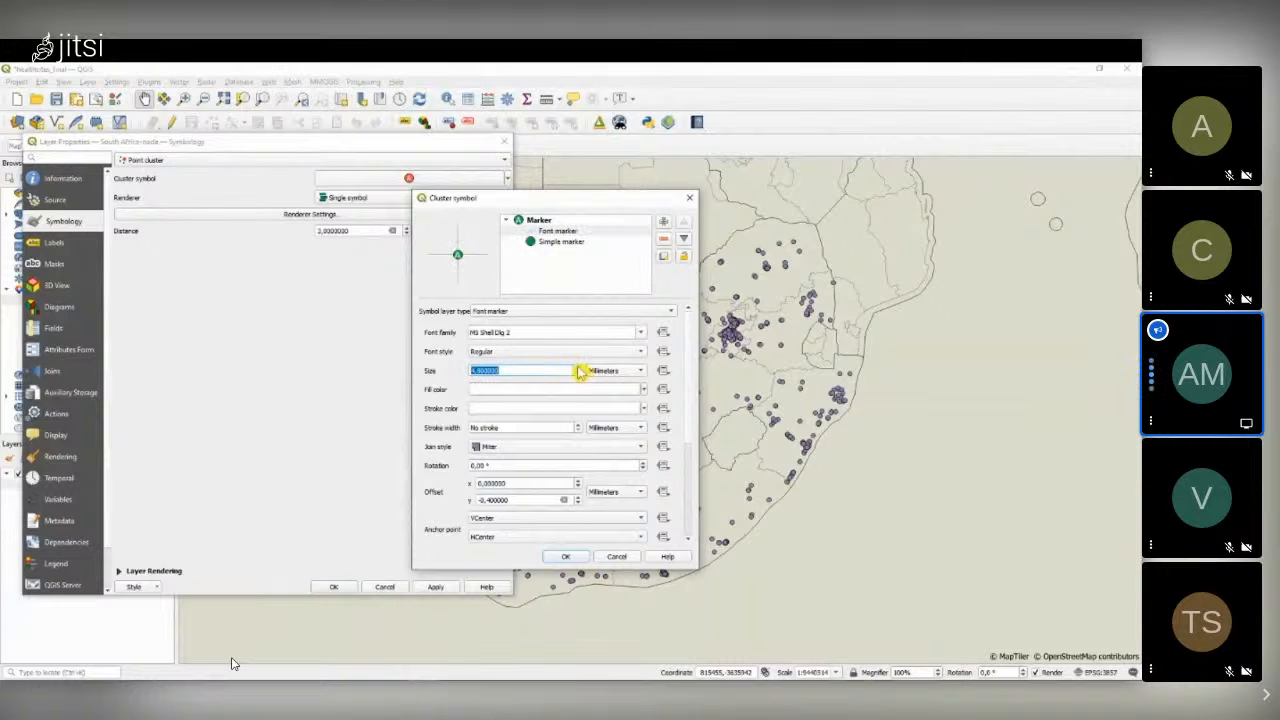
{"action": "left_click", "coordinate": [565, 556]}
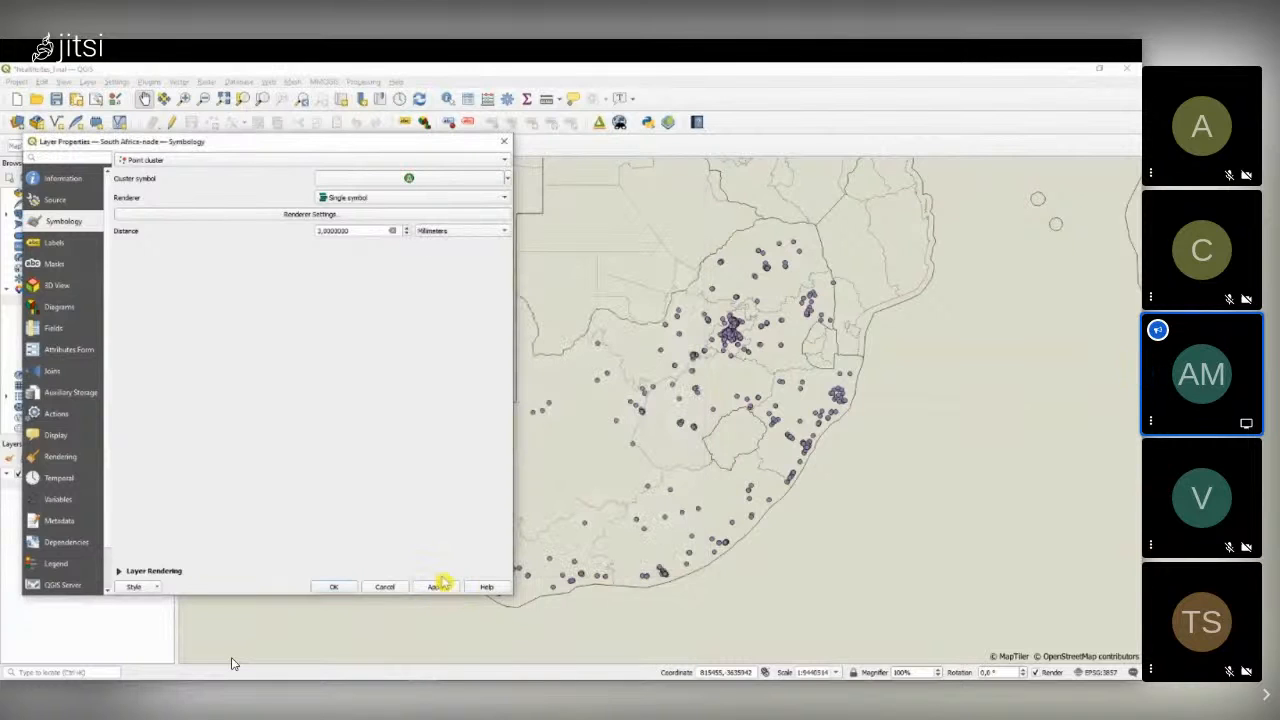
{"action": "left_click", "coordinate": [437, 588]}
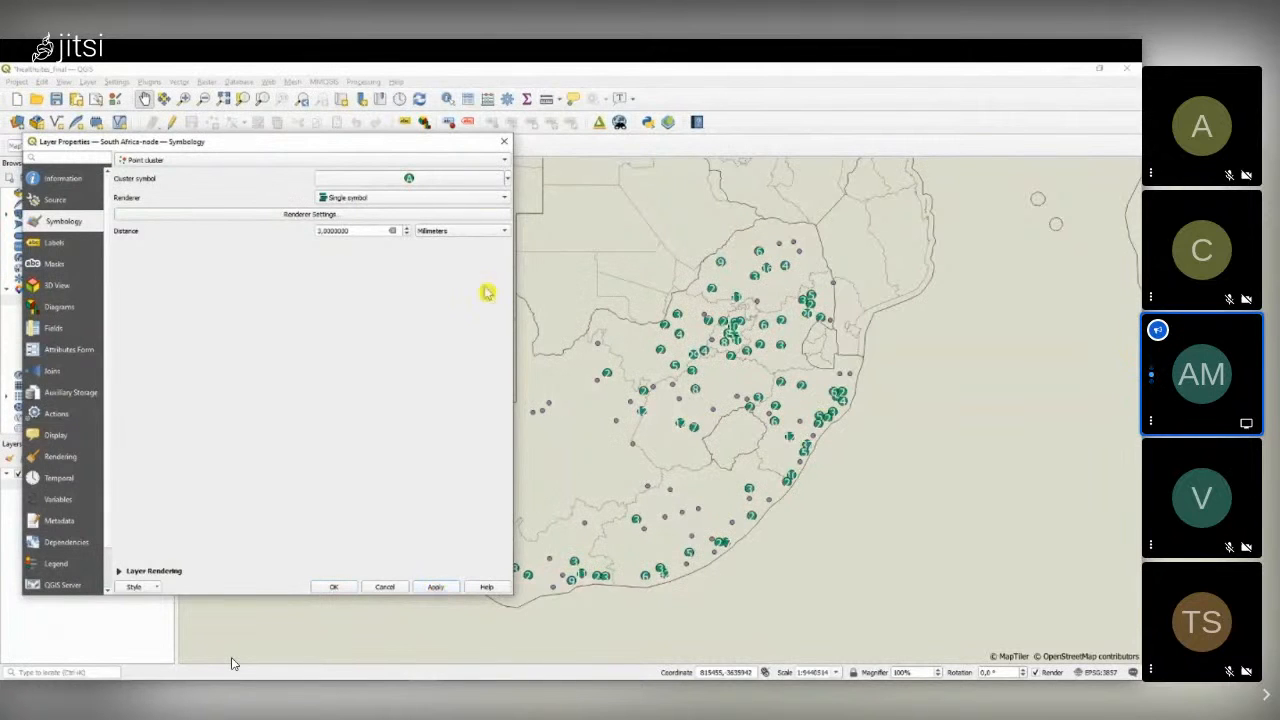
- Set the cluster symbol's overall size to 4 mm and apply it to the map
{"action": "left_click", "coordinate": [510, 182]}
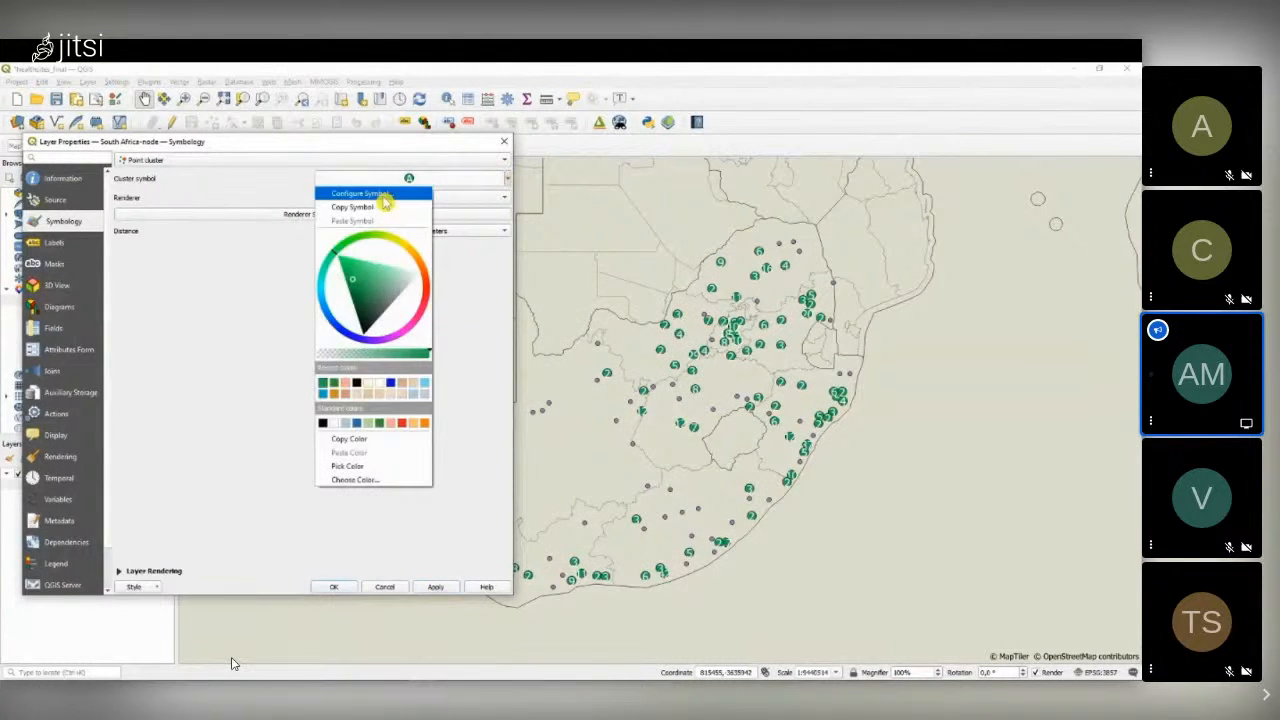
{"action": "left_click", "coordinate": [368, 191]}
{"action": "left_click_drag", "start_coordinate": [655, 354], "coordinate": [299, 345]}
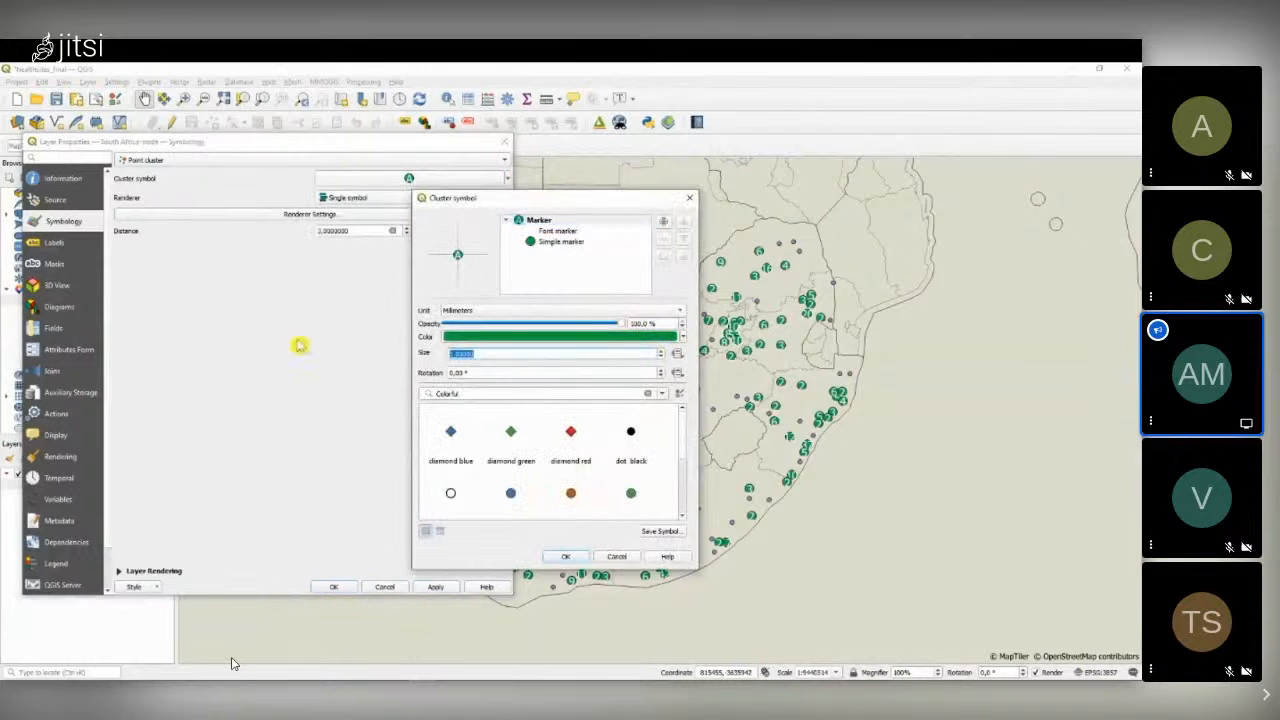
{"action": "left_click", "coordinate": [568, 557]}
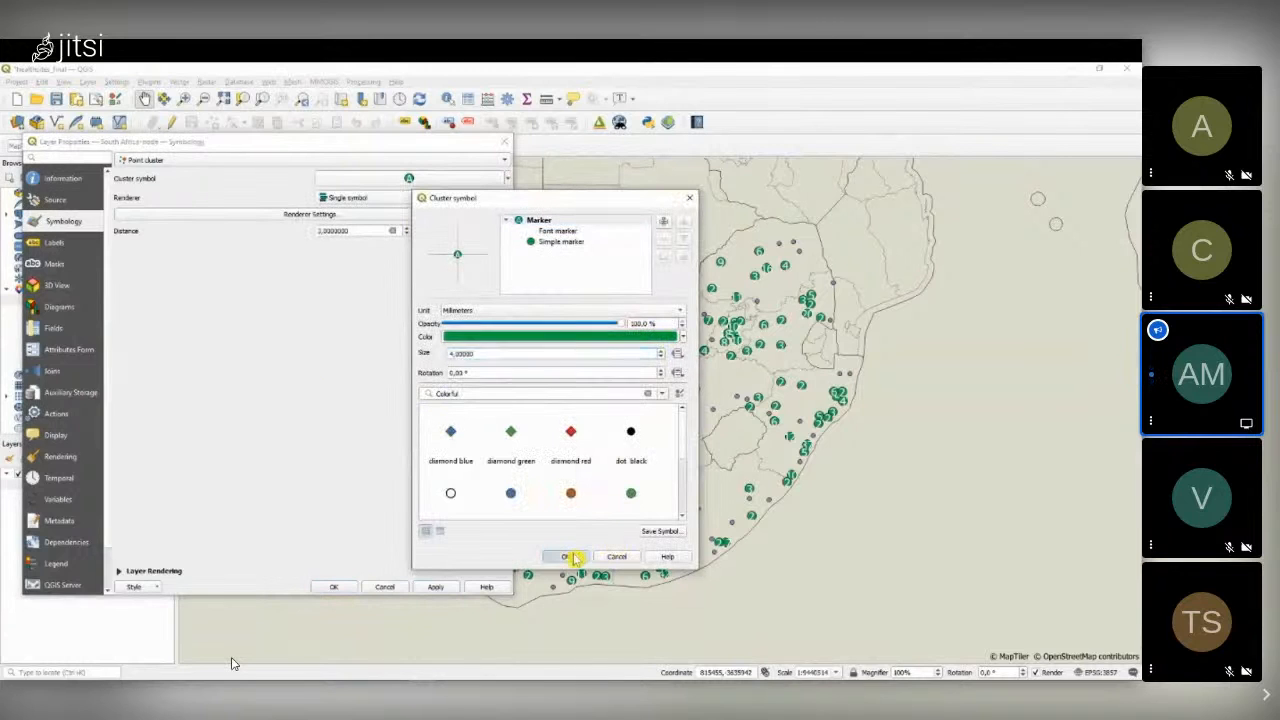
{"action": "left_click", "coordinate": [428, 588]}
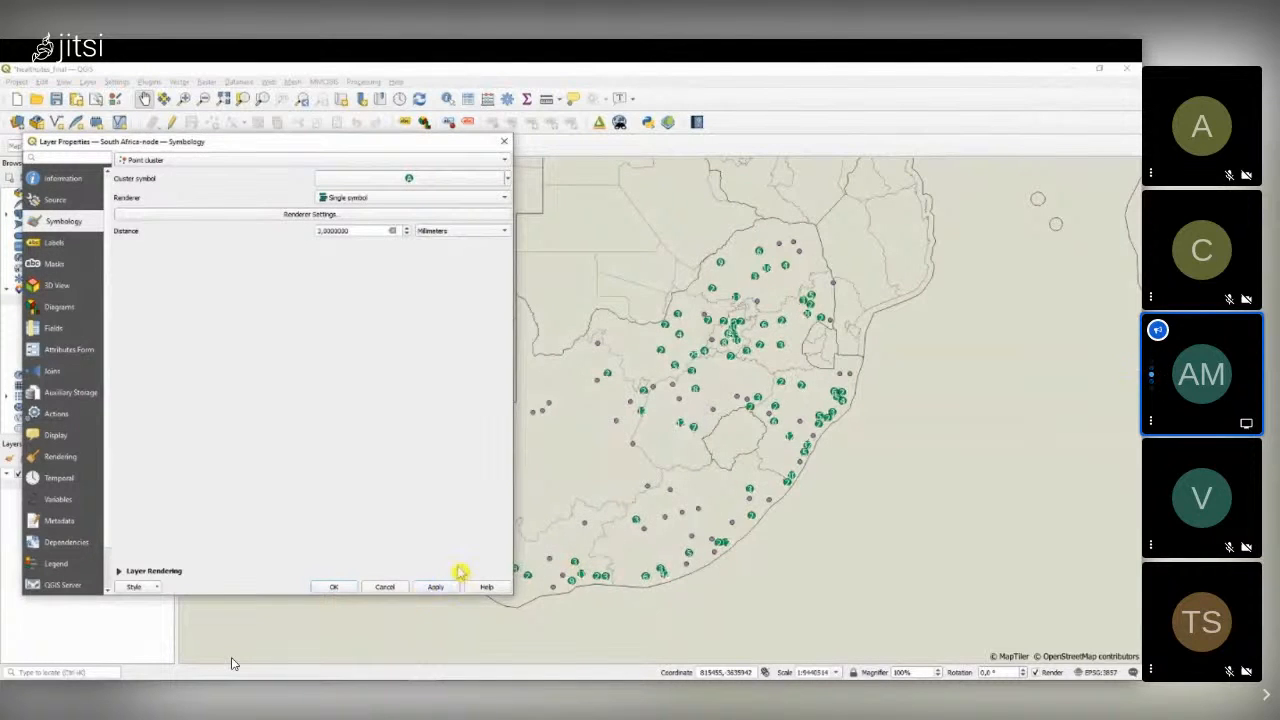
- Test cluster distances of 5 mm and 2 mm on the map and keep 5 mm
{"action": "double_click", "coordinate": [405, 230]}
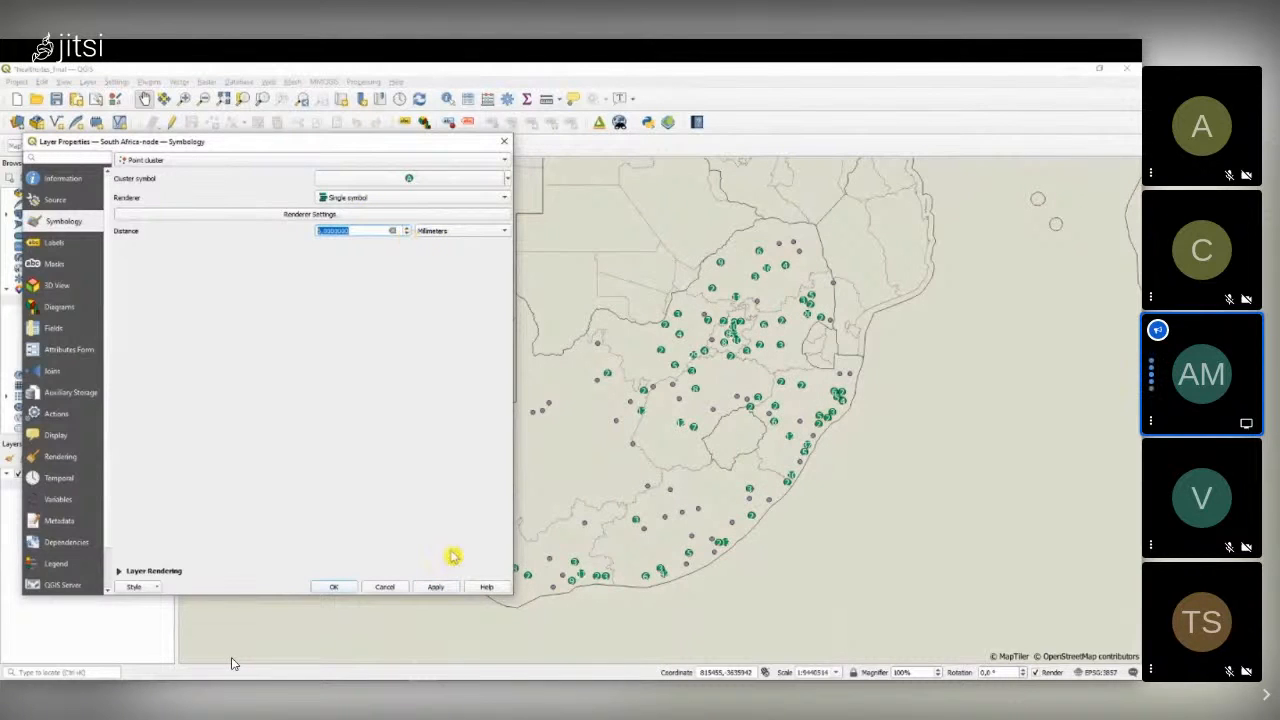
{"action": "left_click", "coordinate": [440, 588]}
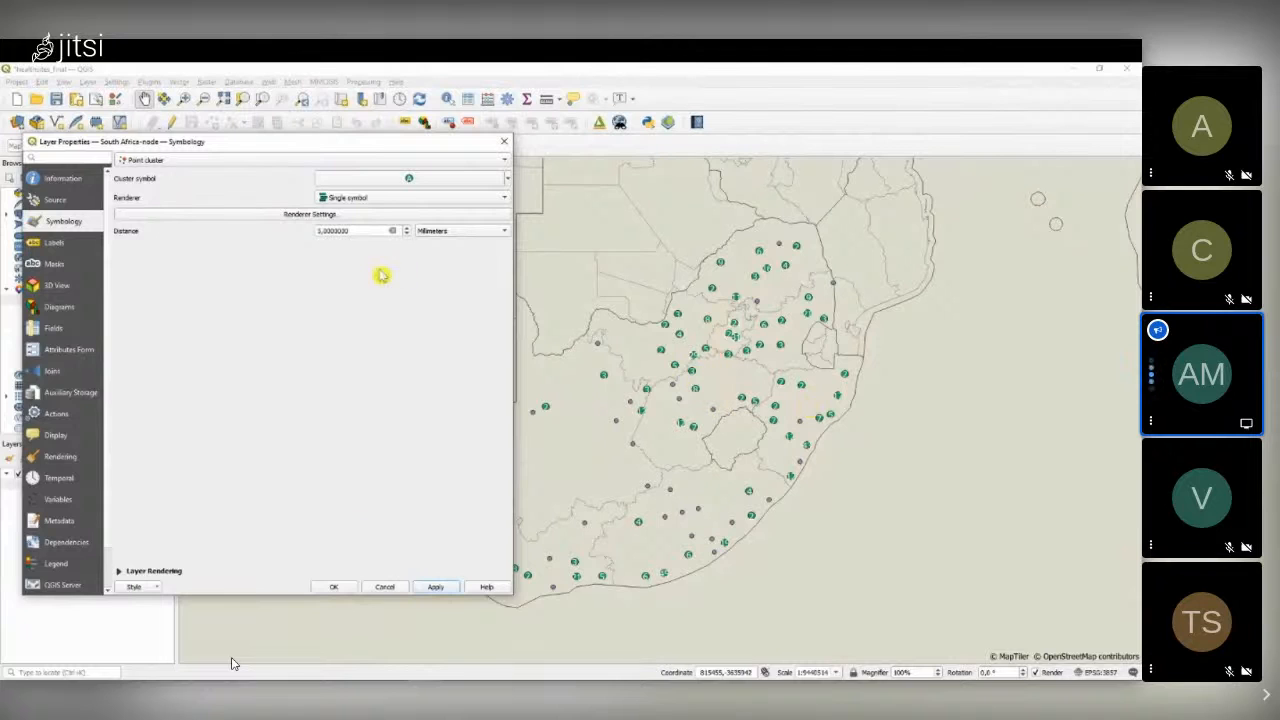
{"action": "left_click", "coordinate": [406, 234]}
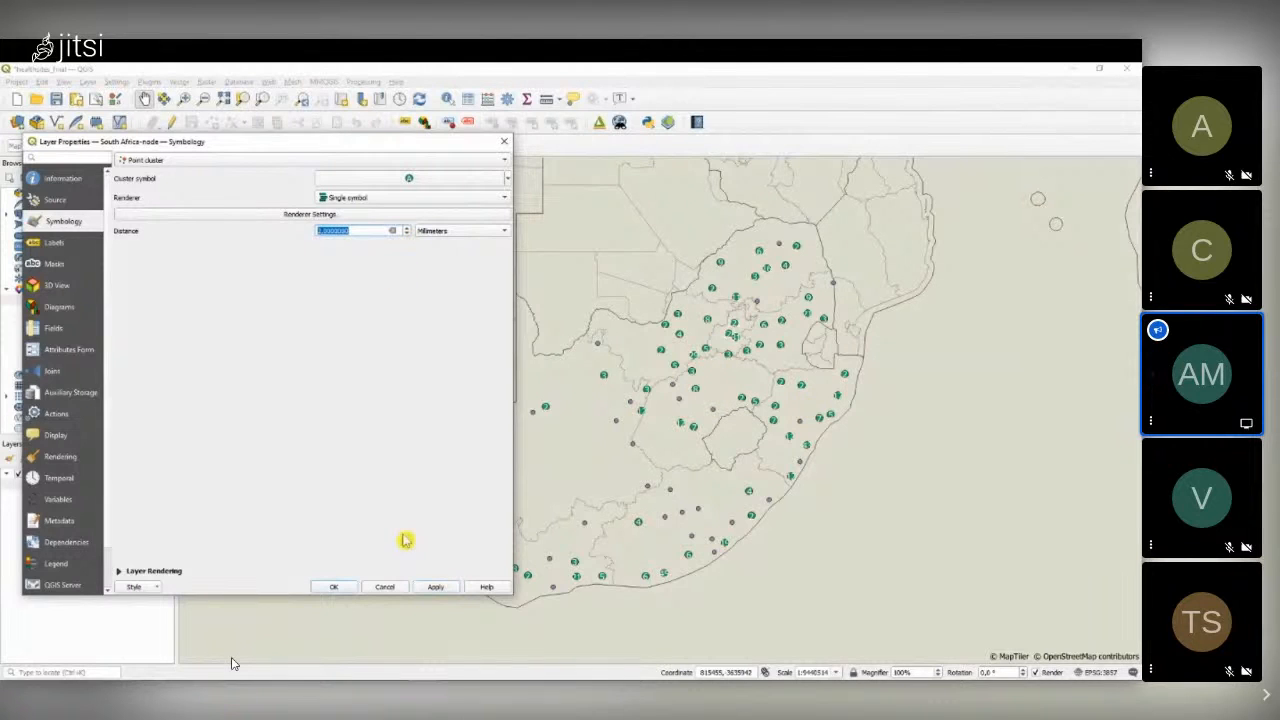
{"action": "left_click", "coordinate": [438, 588]}
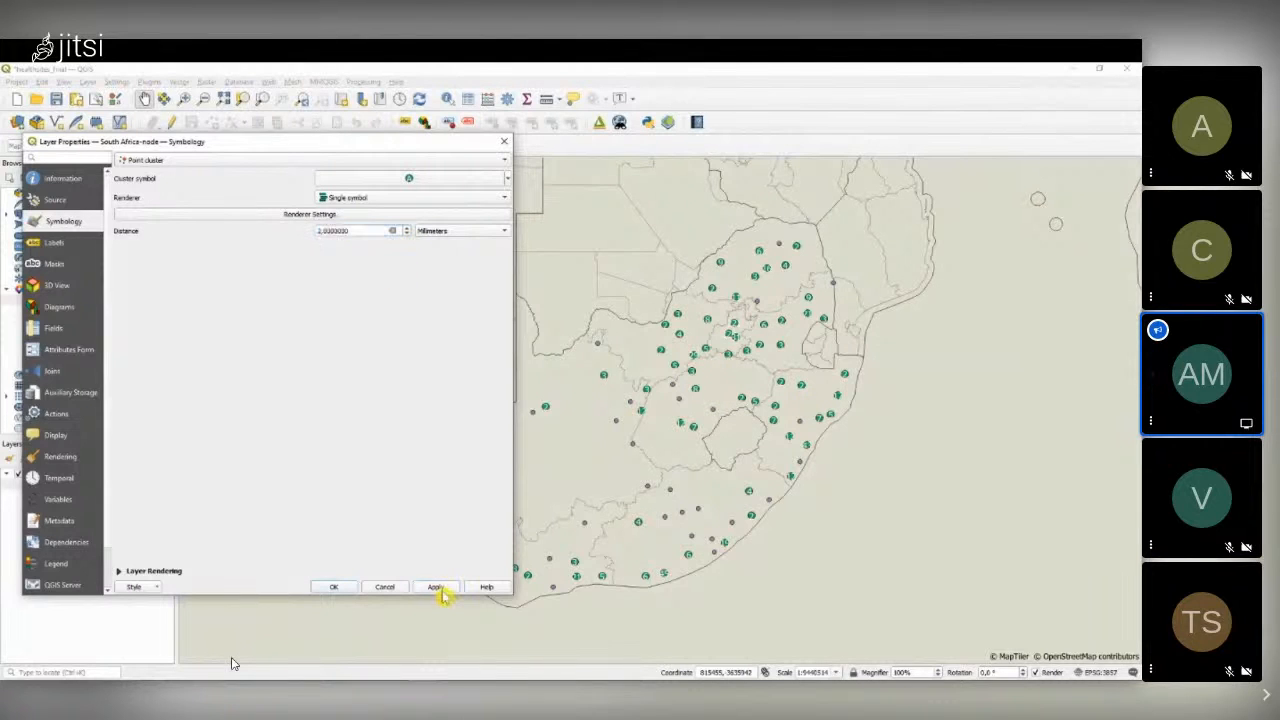
{"action": "left_click", "coordinate": [407, 233]}
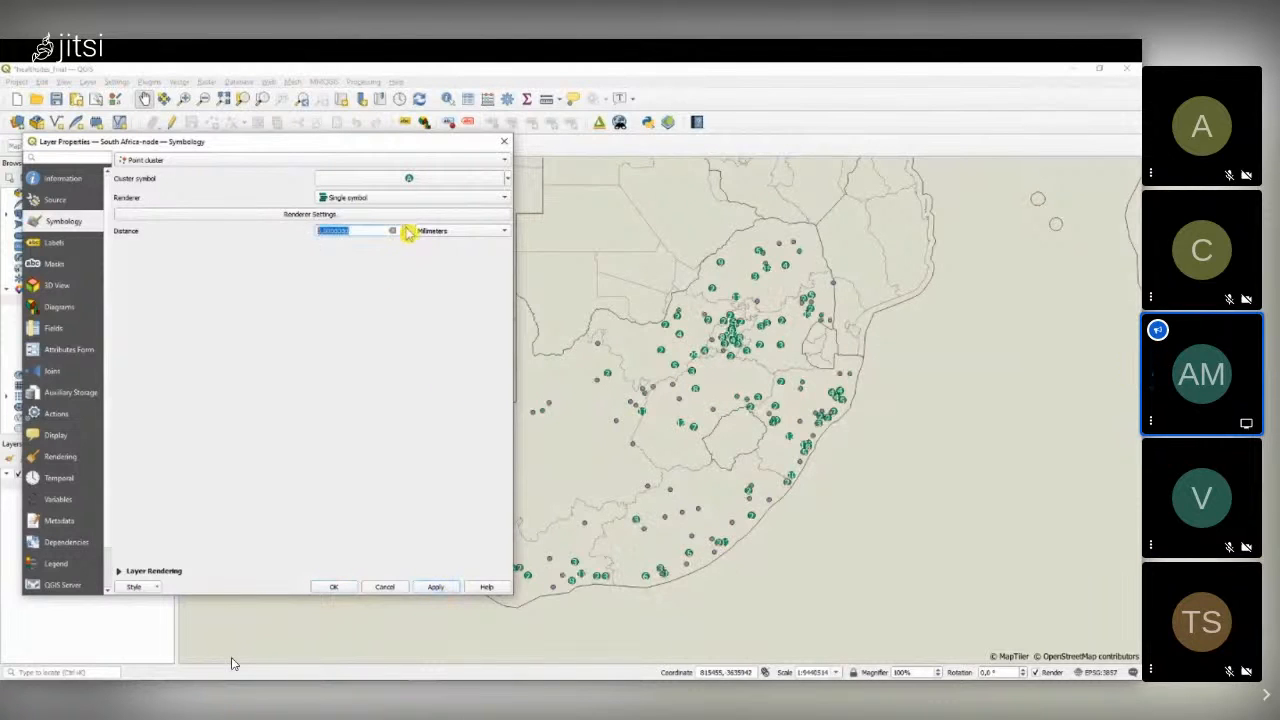
{"action": "left_click", "coordinate": [438, 588]}
- Enlarge the whole cluster symbol to 5 mm and apply it to the map
{"action": "left_click", "coordinate": [507, 178]}
{"action": "left_click", "coordinate": [404, 204]}
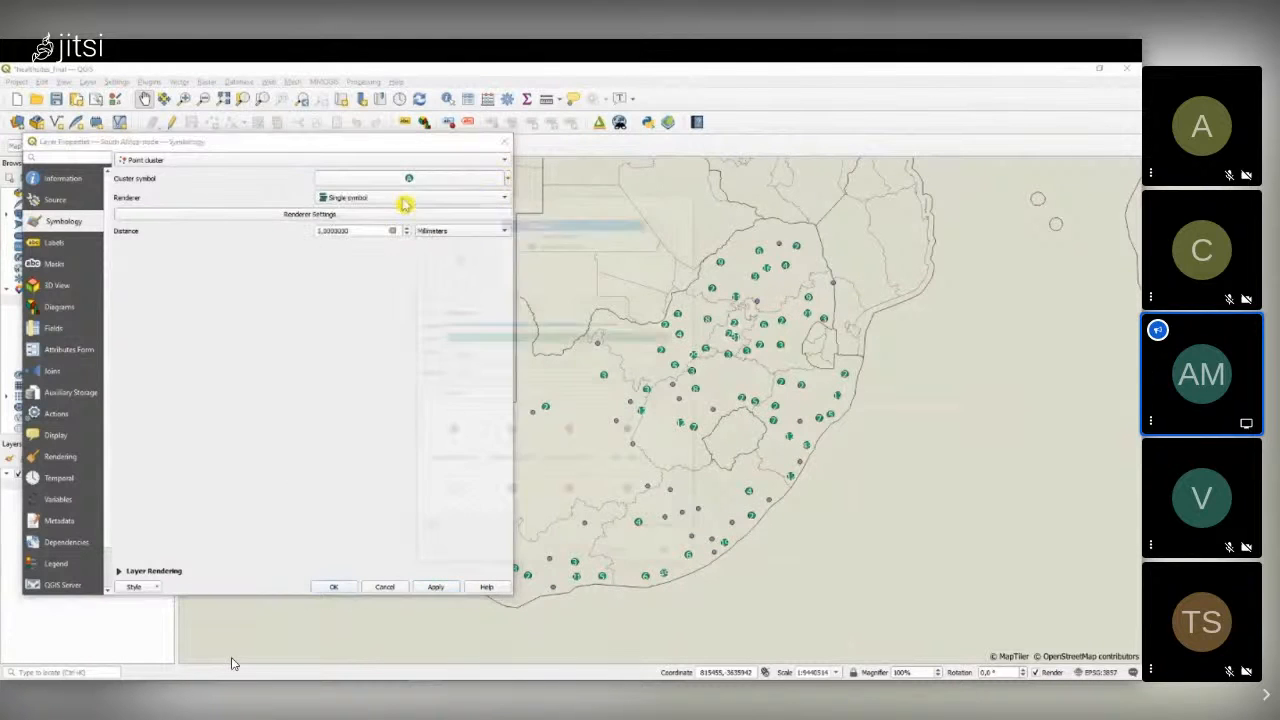
{"action": "left_click", "coordinate": [664, 354]}
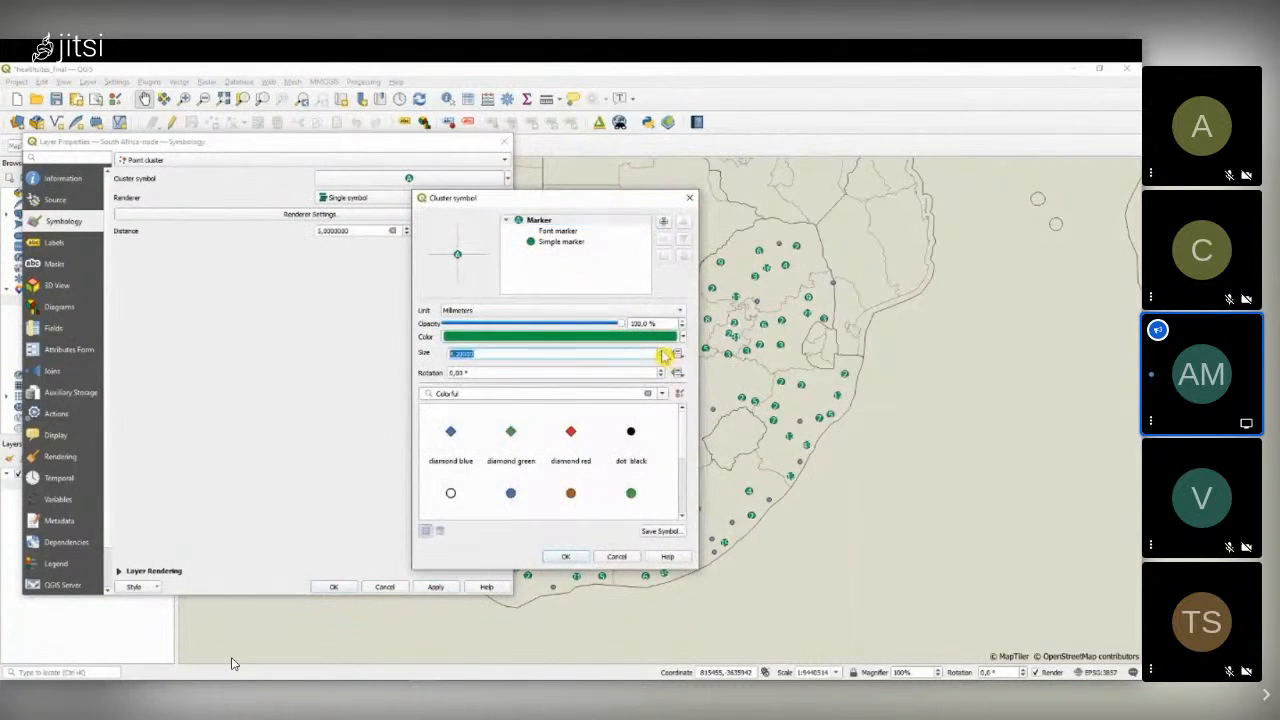
{"action": "left_click", "coordinate": [565, 556]}
{"action": "left_click", "coordinate": [436, 587]}
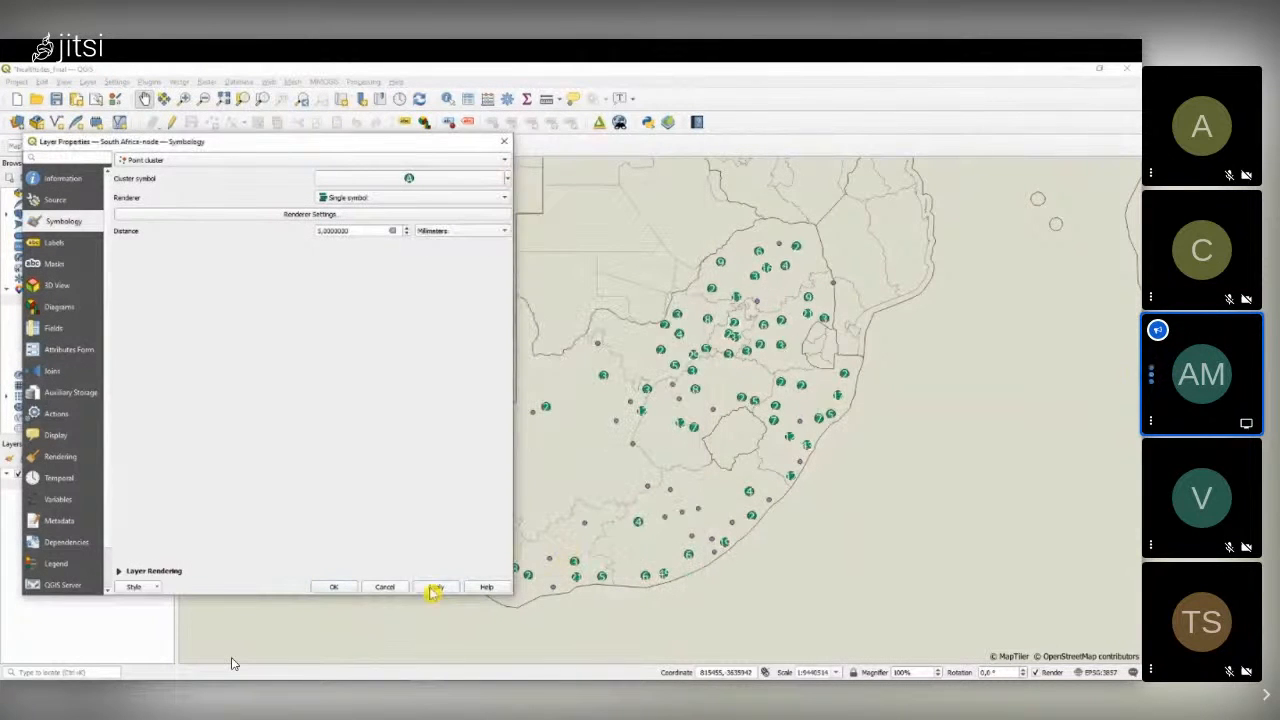
- Reduce the cluster symbol's font marker size to 4 mm and apply it to the map
{"action": "left_click", "coordinate": [507, 184]}
{"action": "left_click", "coordinate": [408, 194]}
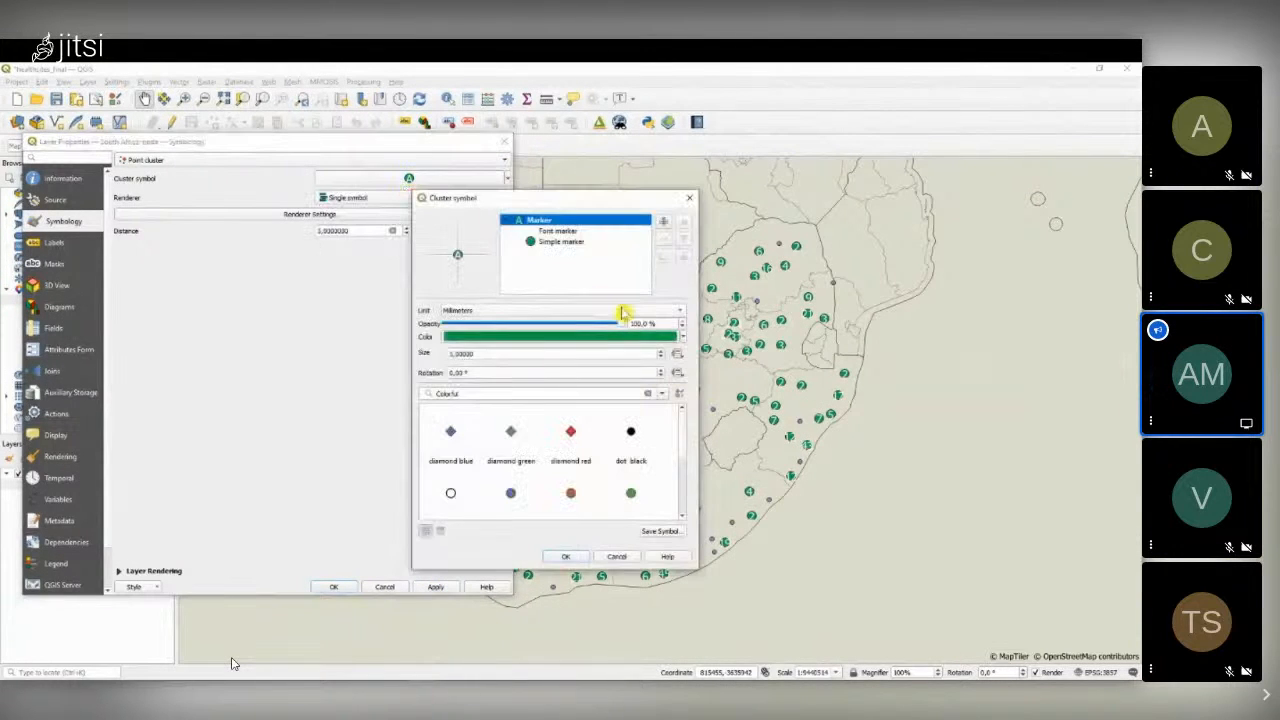
{"action": "left_click", "coordinate": [565, 232]}
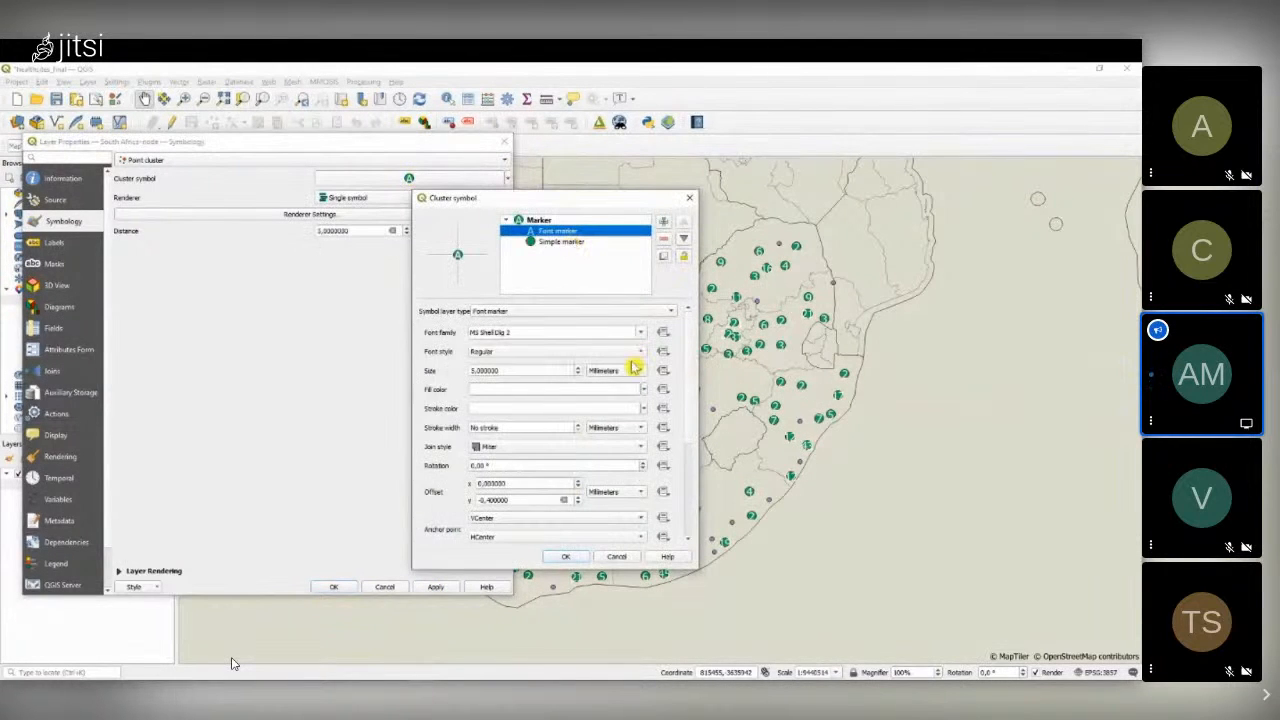
{"action": "left_click", "coordinate": [579, 375]}
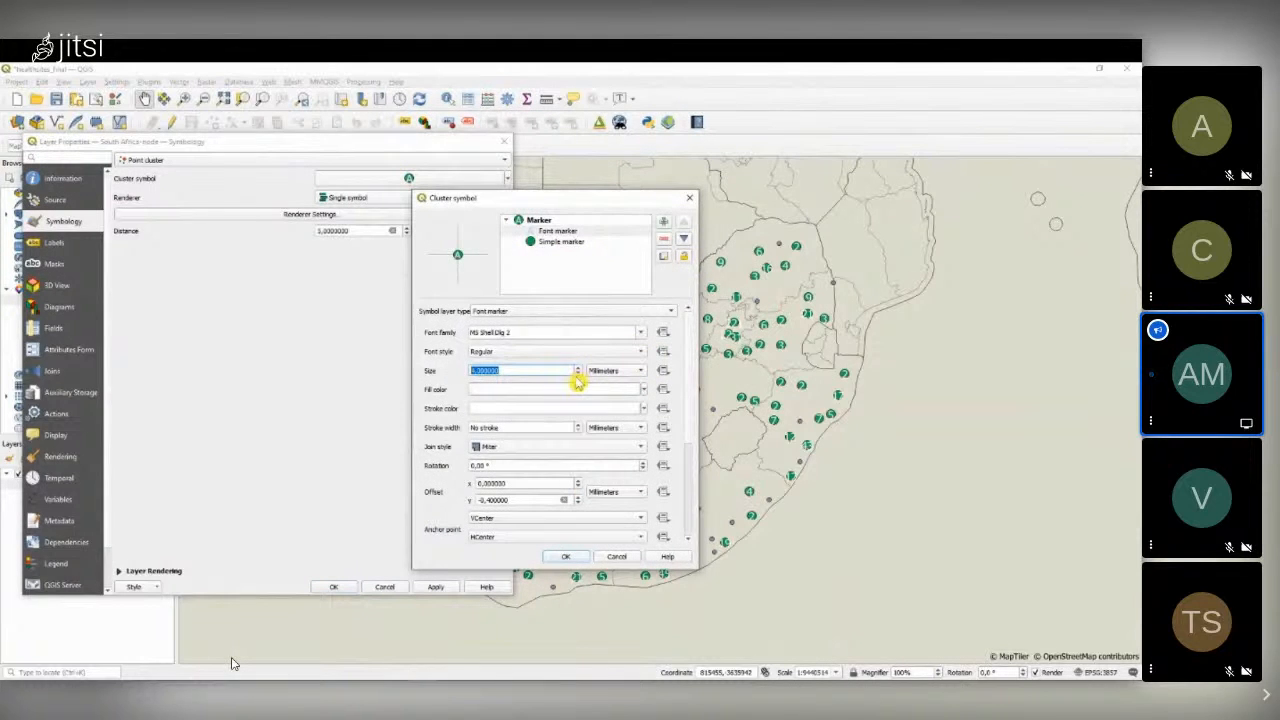
{"action": "left_click", "coordinate": [565, 556]}
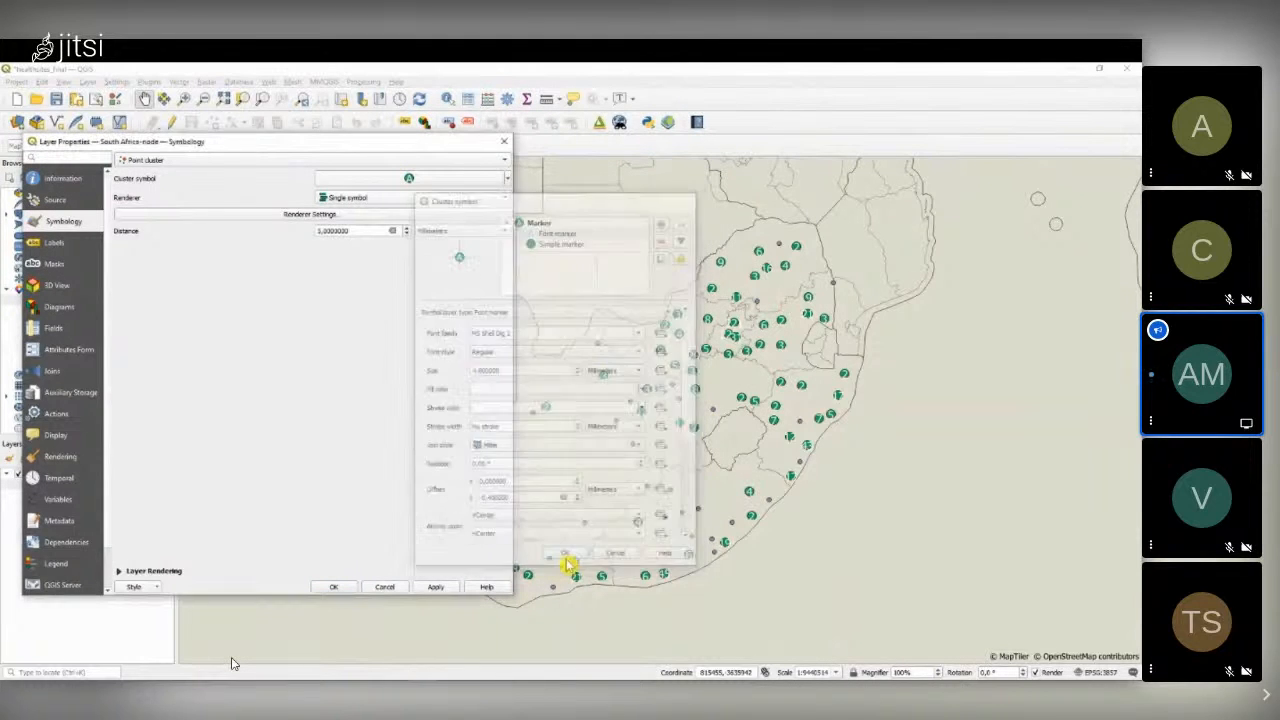
{"action": "left_click", "coordinate": [441, 590]}
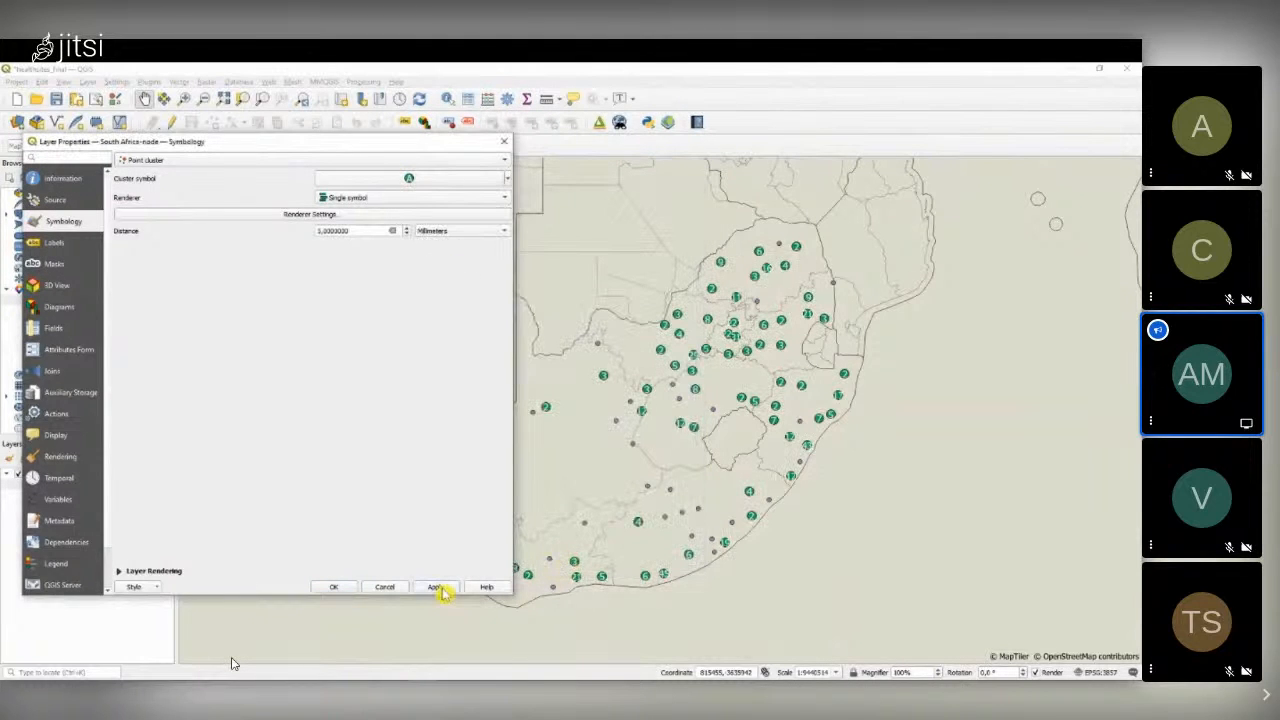
- Set the cluster symbol's font marker size to 3 mm and confirm the layer's cluster styling
{"action": "left_click", "coordinate": [509, 180]}
{"action": "left_click", "coordinate": [394, 191]}
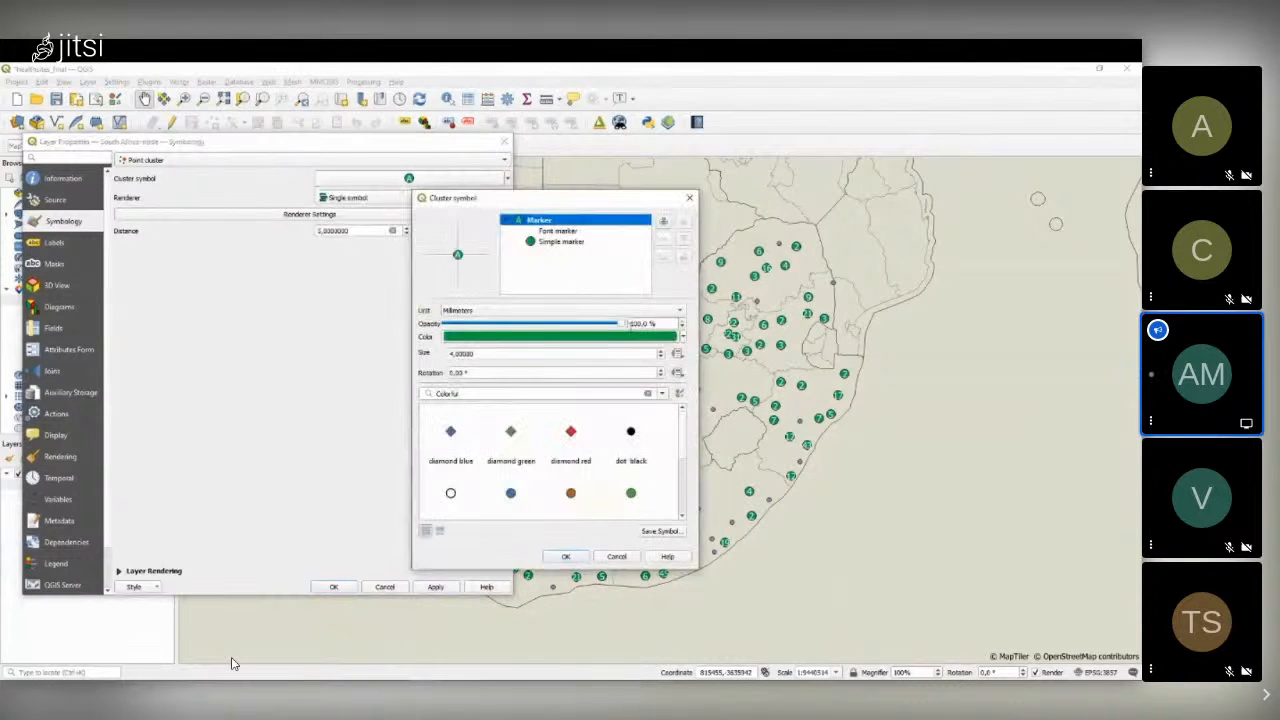
{"action": "left_click", "coordinate": [556, 231]}
{"action": "double_click", "coordinate": [492, 371]}
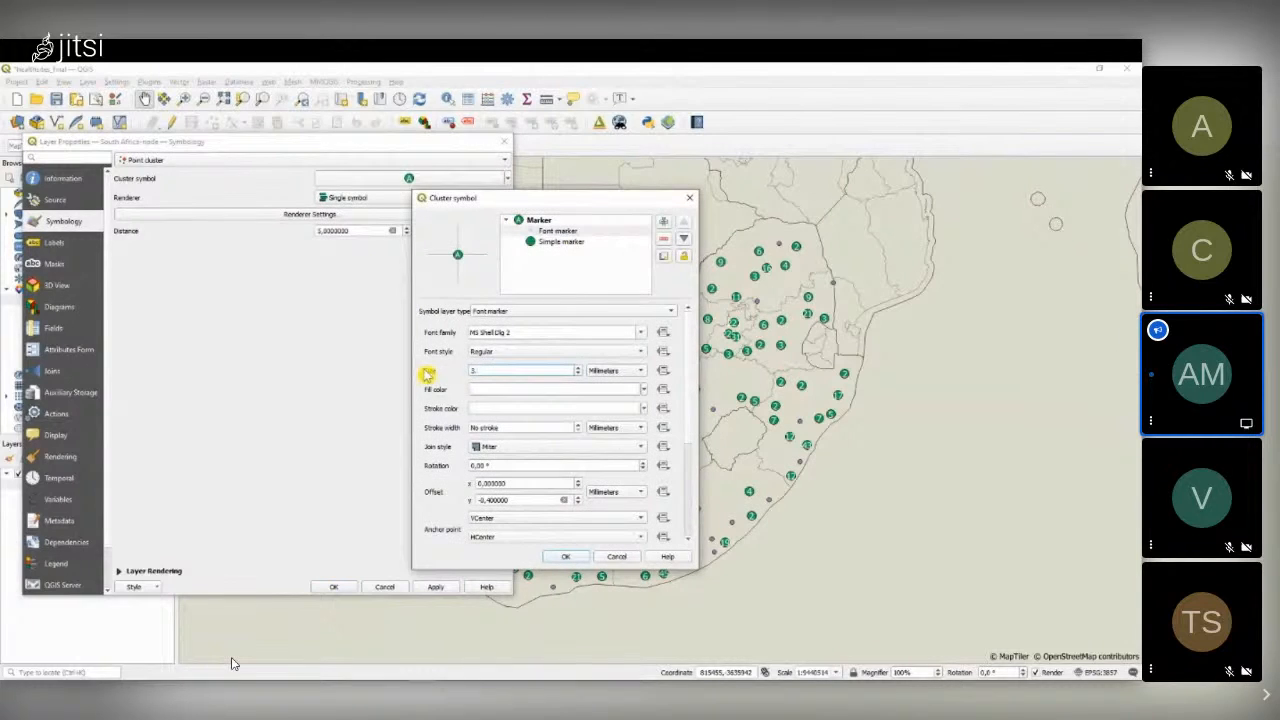
{"action": "left_click", "coordinate": [568, 557]}
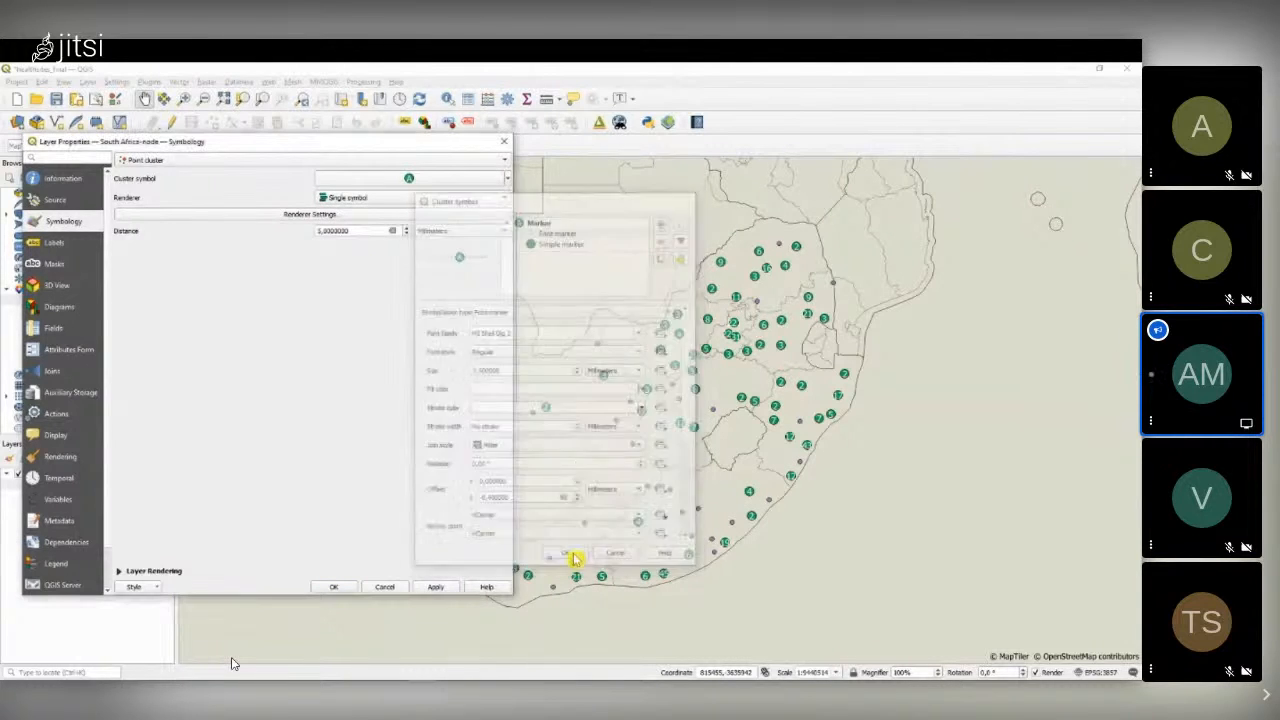
{"action": "left_click", "coordinate": [331, 588]}
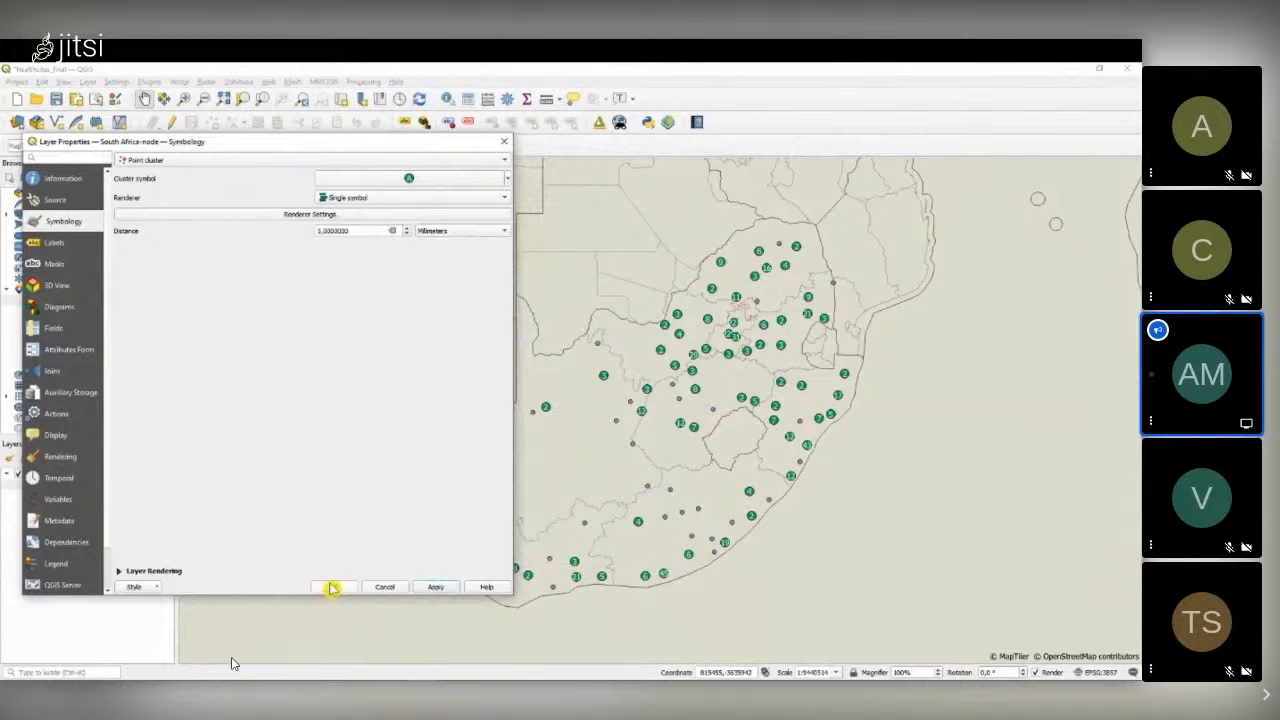
- Examine how the health site clusters regroup across South Africa at different map scales
{"action": "left_click_drag", "start_coordinate": [692, 476], "coordinate": [702, 466]}
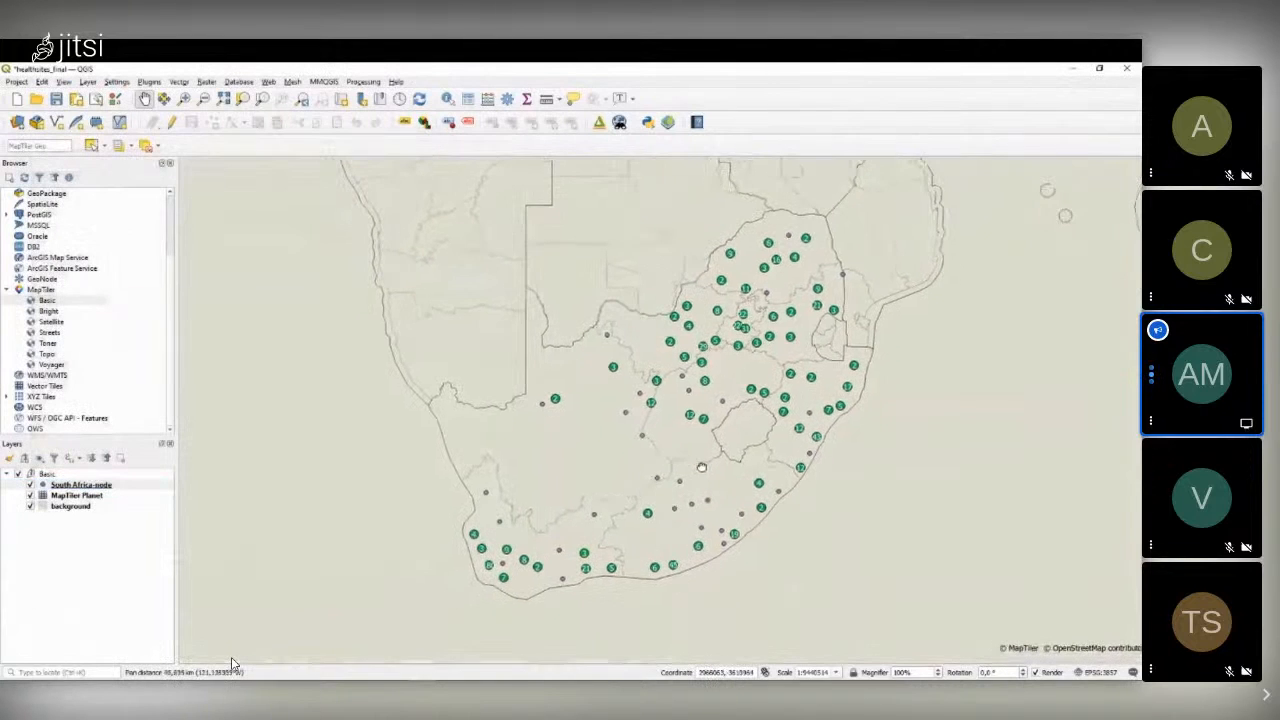
{"action": "scroll", "coordinate": [722, 354], "scroll_direction": "down", "scroll_amount": 2}
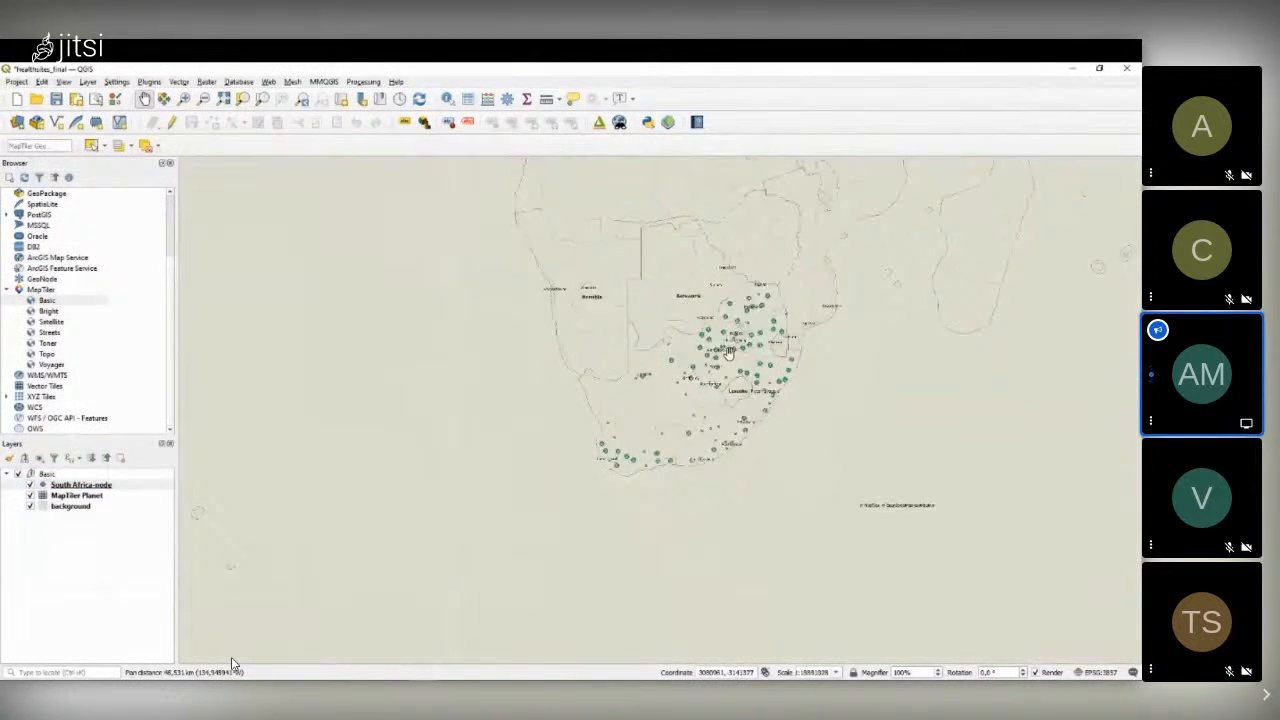
{"action": "left_click_drag", "start_coordinate": [739, 345], "coordinate": [746, 377]}
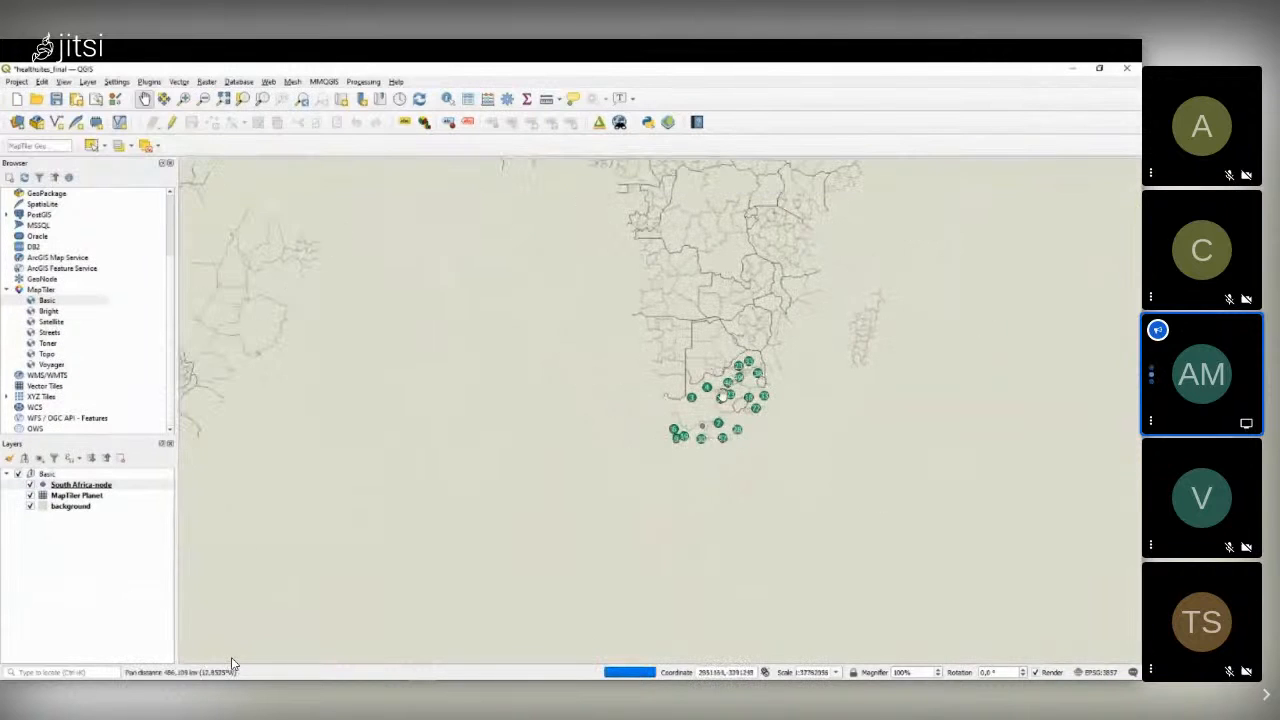
{"action": "scroll", "coordinate": [720, 397], "scroll_direction": "up", "scroll_amount": 1}
{"action": "scroll", "coordinate": [720, 405], "scroll_direction": "down", "scroll_amount": 1}
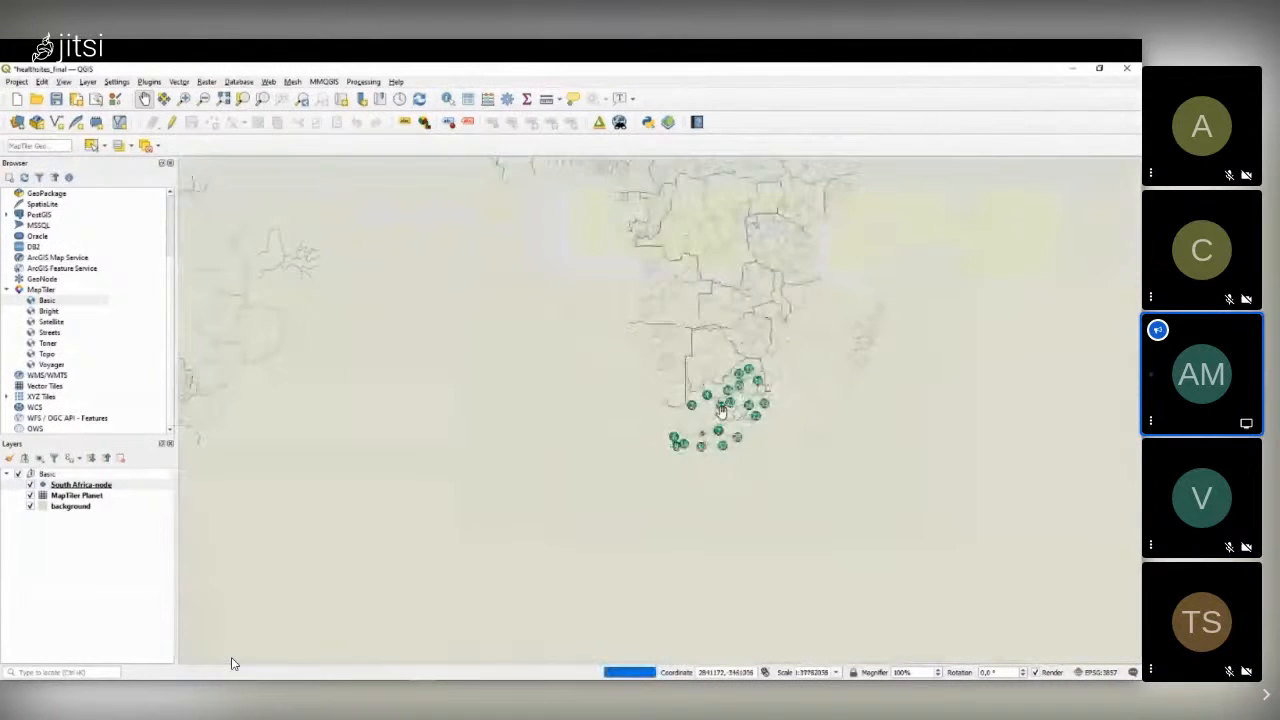
{"action": "left_click_drag", "start_coordinate": [720, 410], "coordinate": [694, 450]}
{"action": "scroll", "coordinate": [712, 428], "scroll_direction": "up", "scroll_amount": 2}
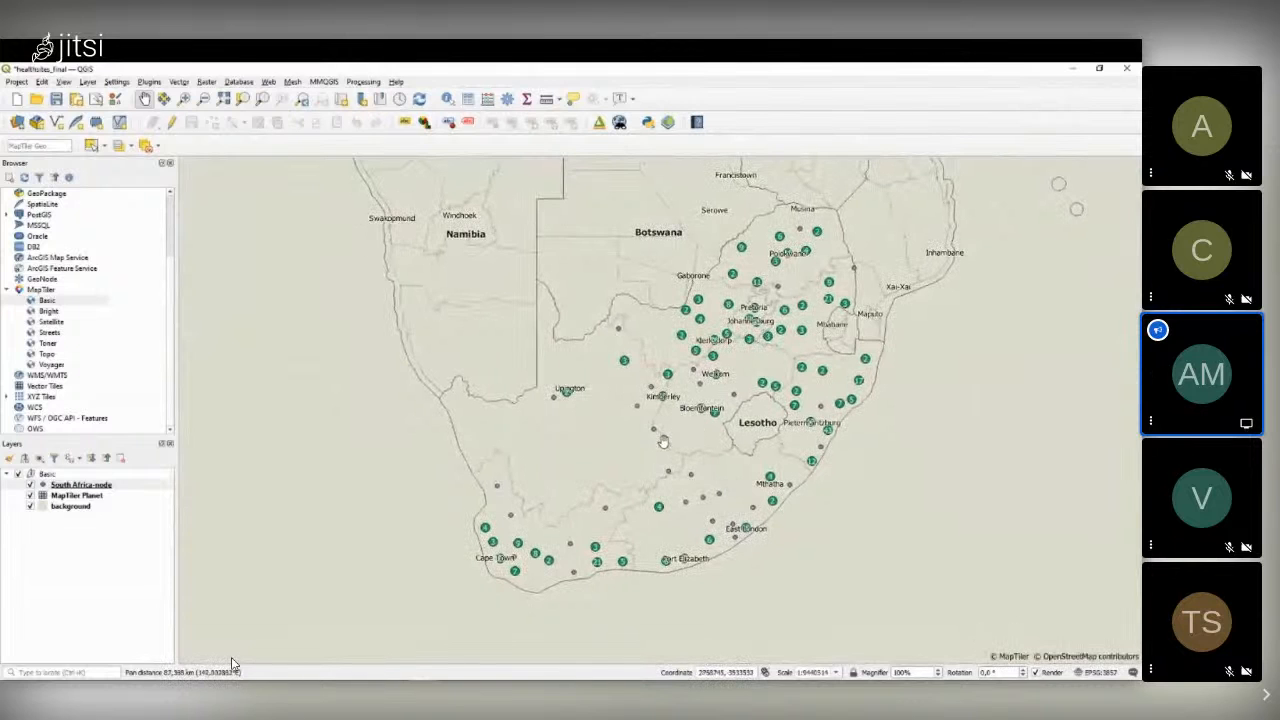
{"action": "scroll", "coordinate": [663, 441], "scroll_direction": "up", "scroll_amount": 2}
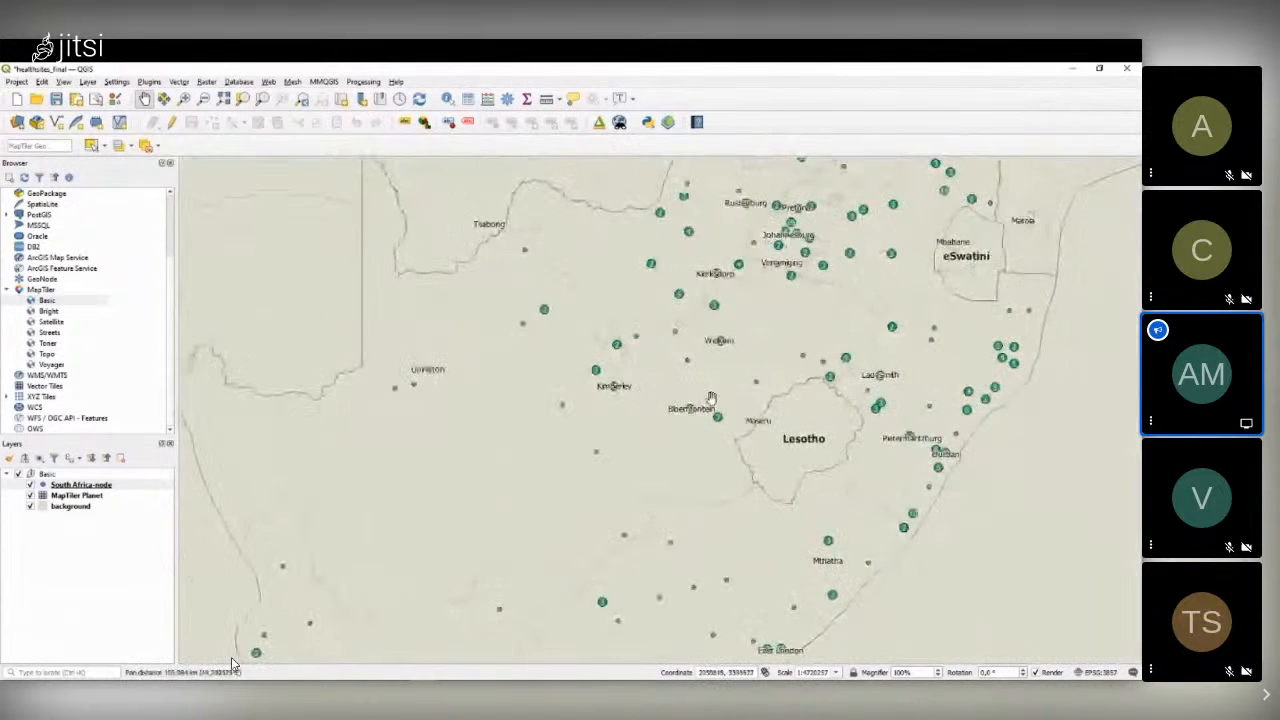
{"action": "scroll", "coordinate": [710, 398], "scroll_direction": "down", "scroll_amount": 2}
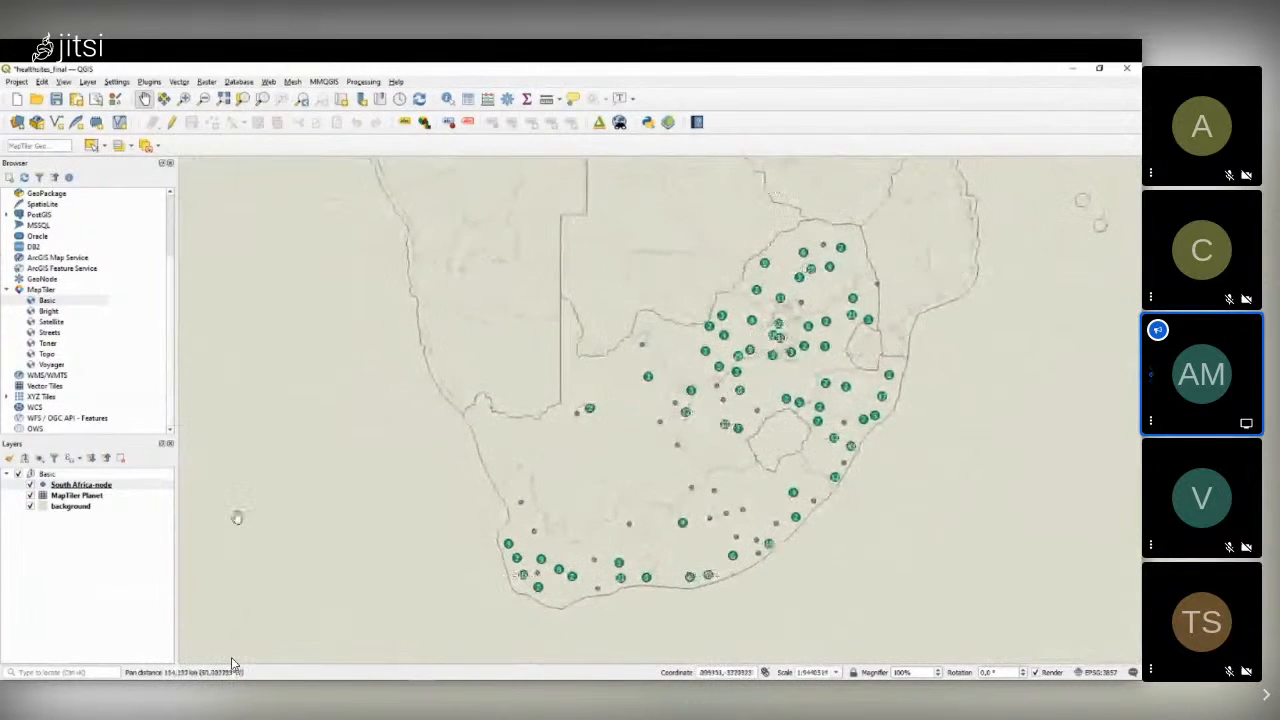
- Change the South Africa-node layer's symbology from Point cluster to Heatmap
{"action": "left_click", "coordinate": [88, 485]}
{"action": "right_click", "coordinate": [88, 485]}
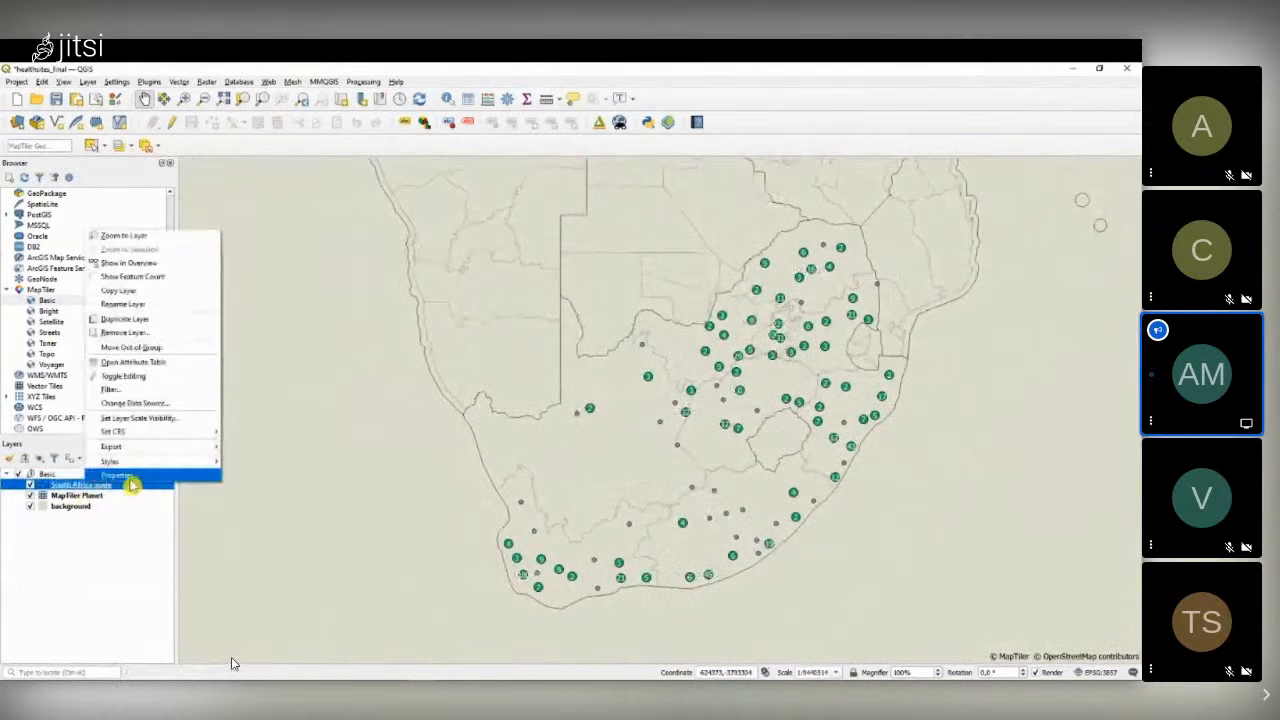
{"action": "left_click", "coordinate": [125, 477]}
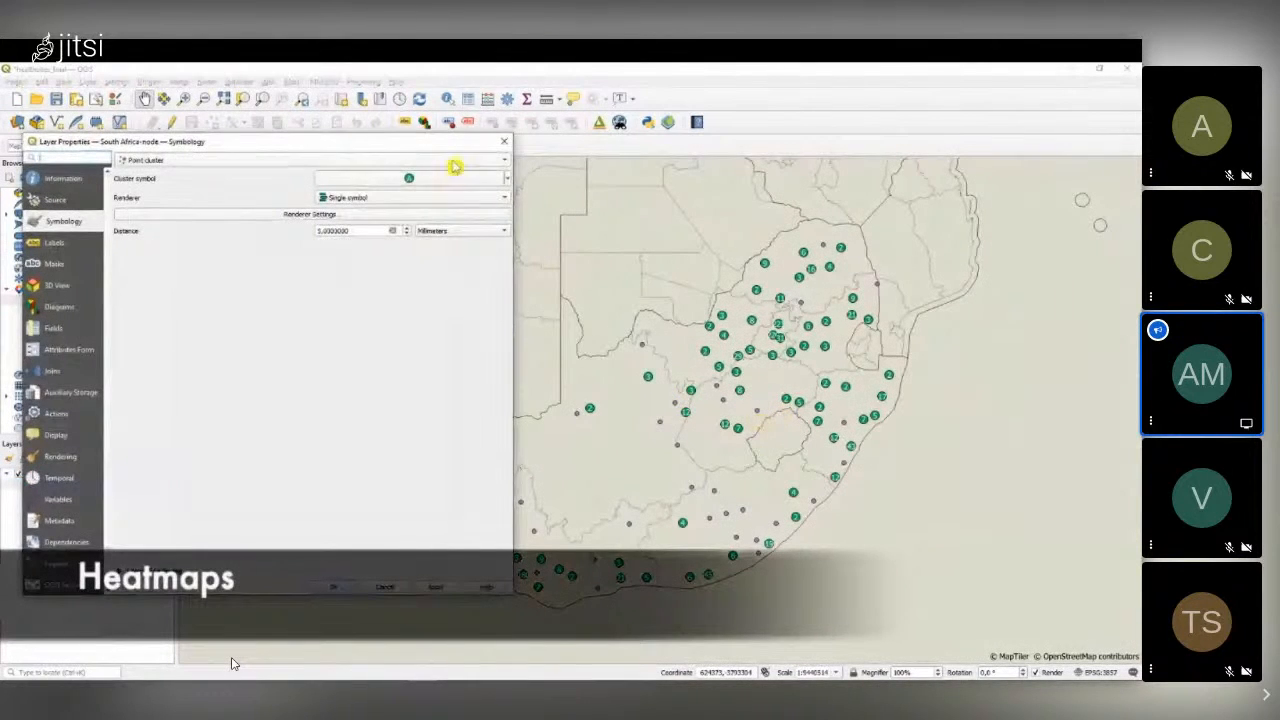
{"action": "left_click", "coordinate": [455, 162]}
{"action": "left_click", "coordinate": [330, 174]}
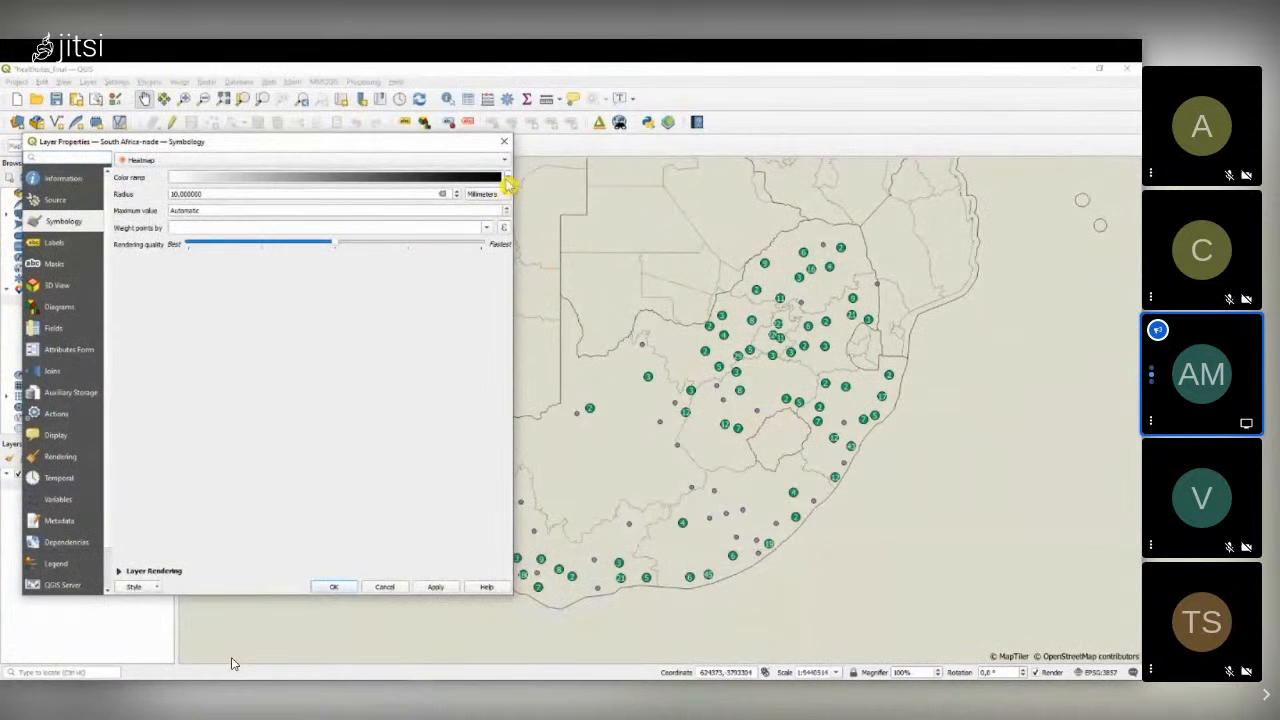
{"action": "left_click", "coordinate": [489, 166]}
{"action": "left_click", "coordinate": [176, 162]}
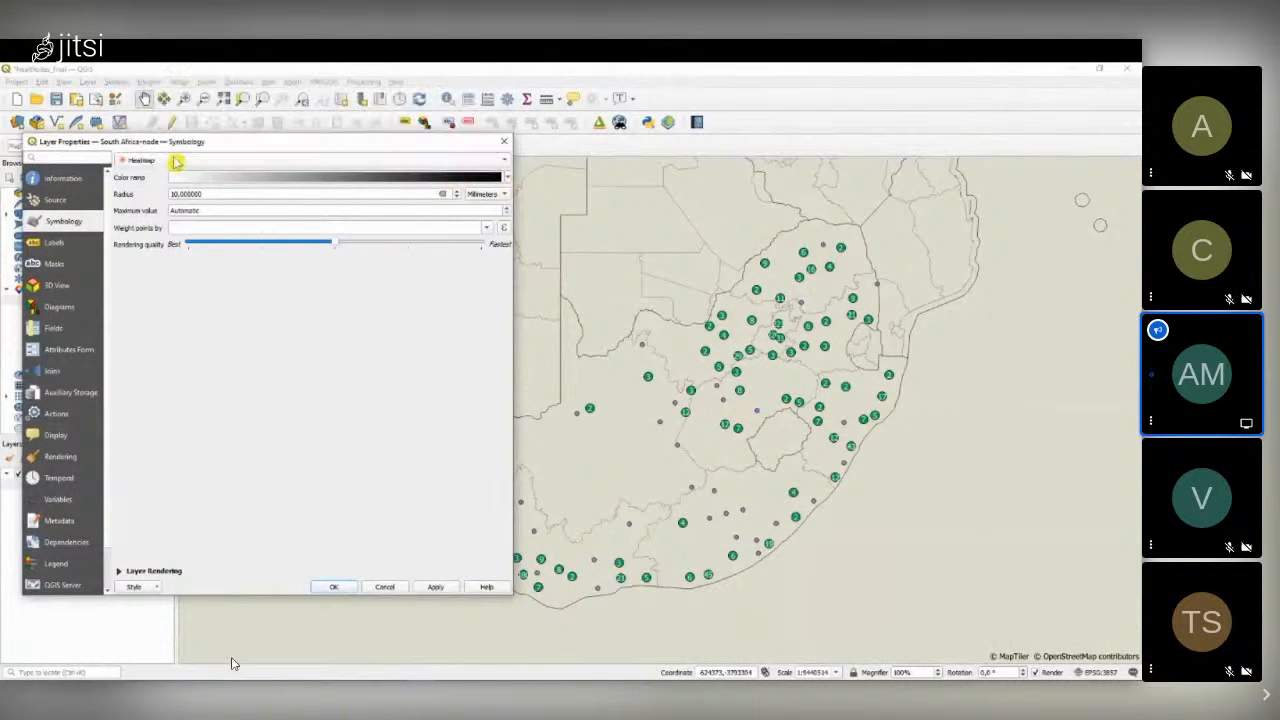
- Give the heatmap the Greens color ramp and apply it to the map
{"action": "left_click", "coordinate": [509, 181]}
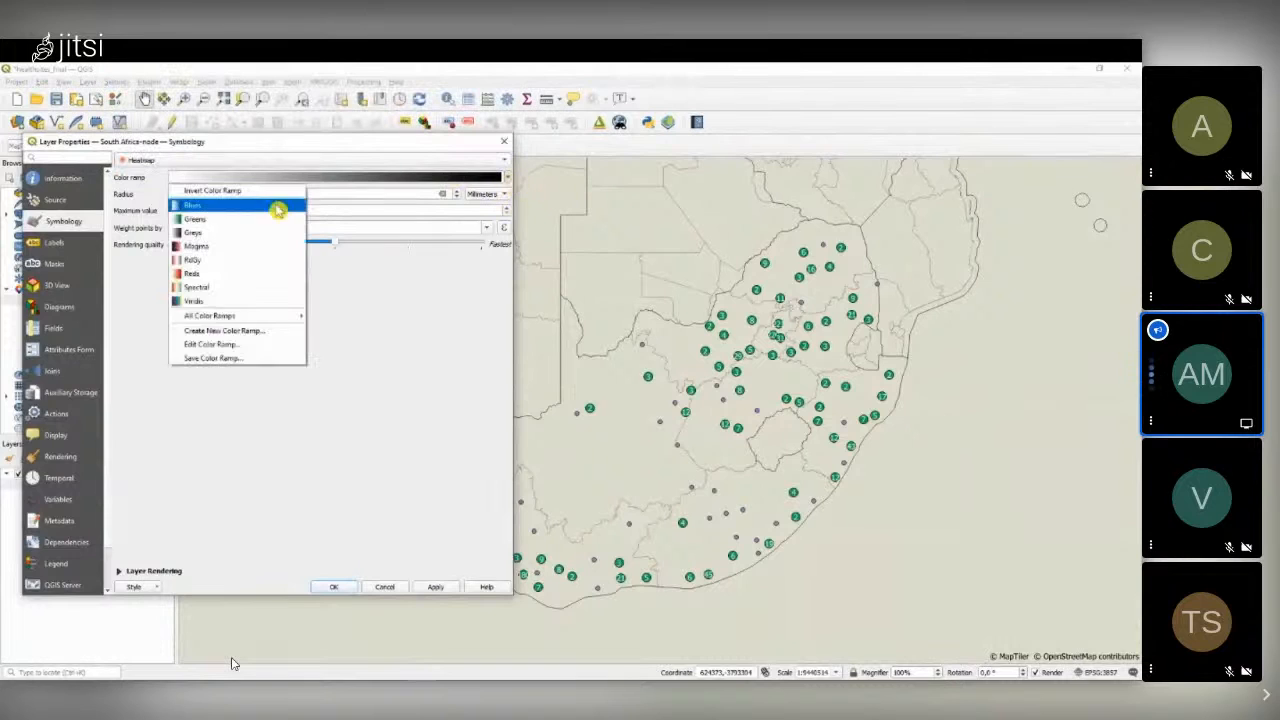
{"action": "left_click", "coordinate": [214, 226]}
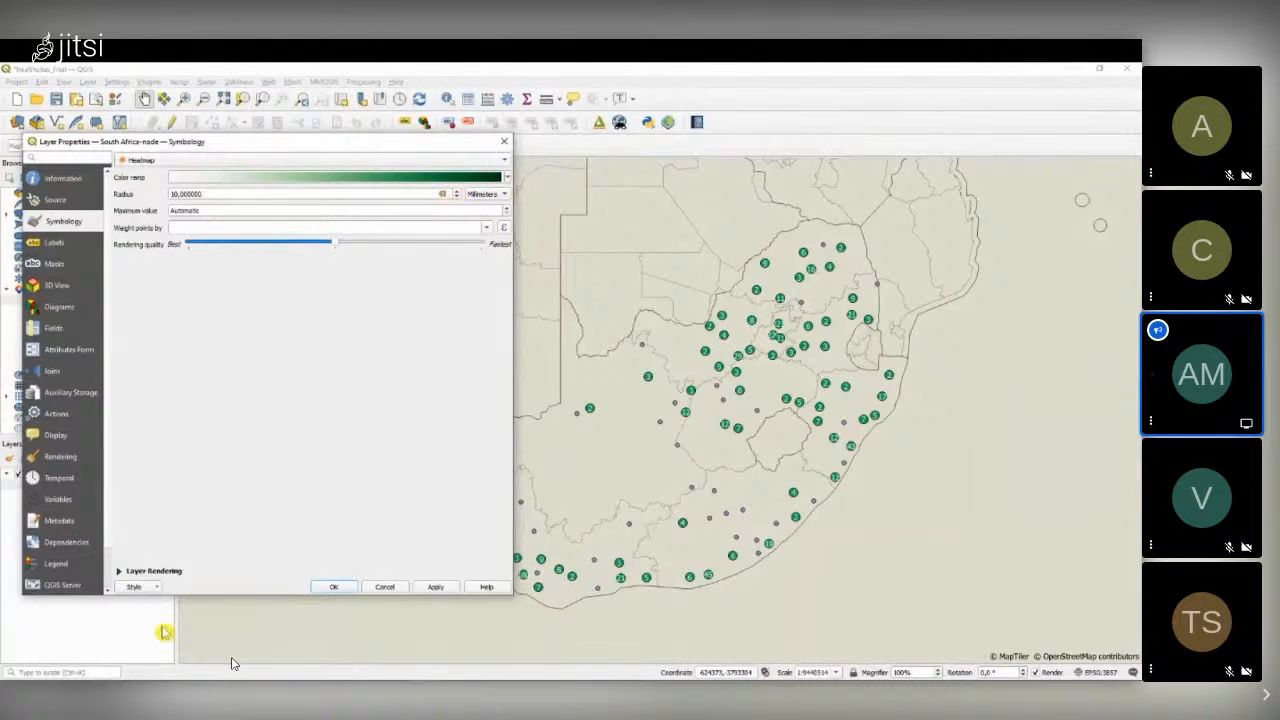
{"action": "left_click", "coordinate": [437, 588]}
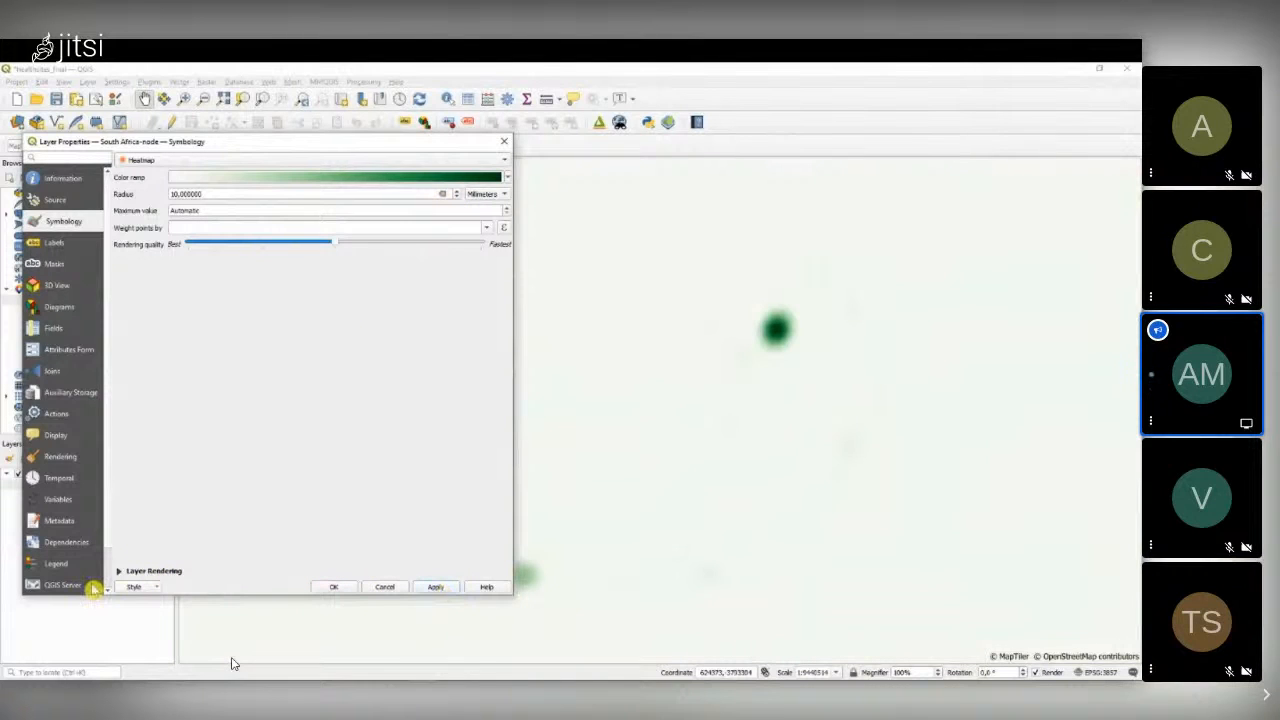
- Set the heatmap layer's opacity to 50 % in its layer rendering settings and apply it
{"action": "left_click", "coordinate": [120, 571]}
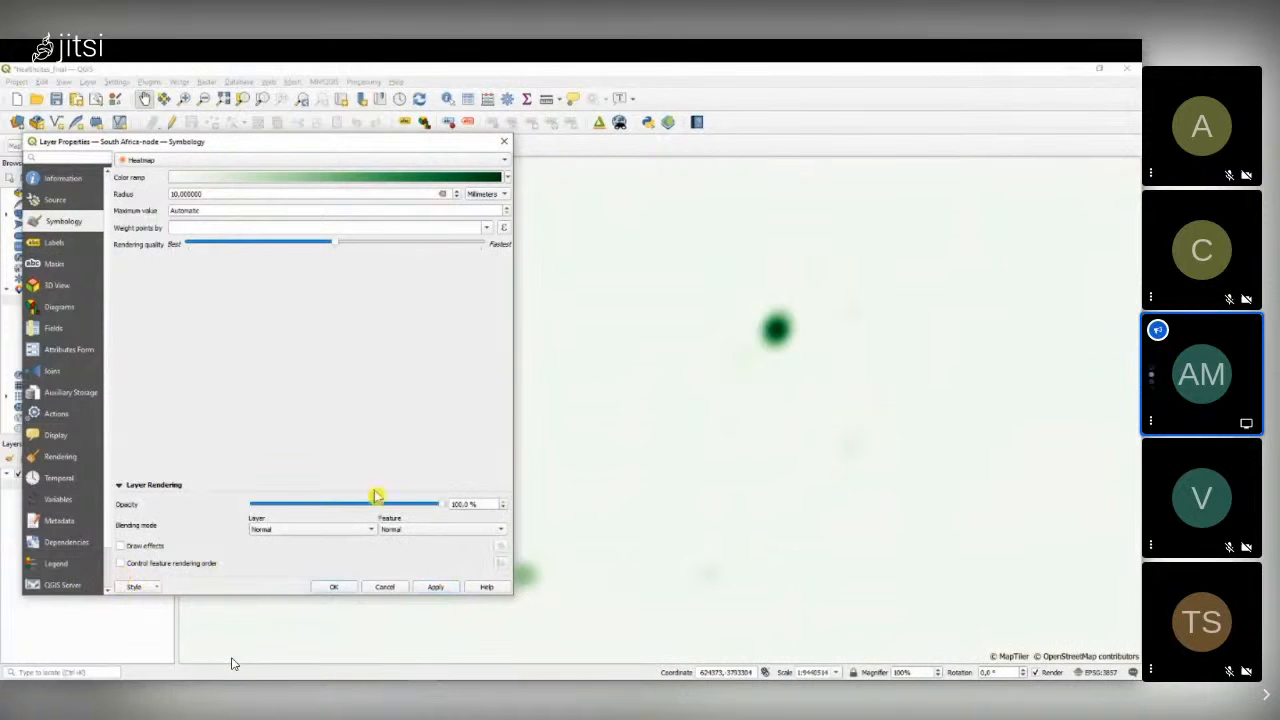
{"action": "left_click_drag", "start_coordinate": [471, 504], "coordinate": [396, 493]}
{"action": "type", "text": "50"}
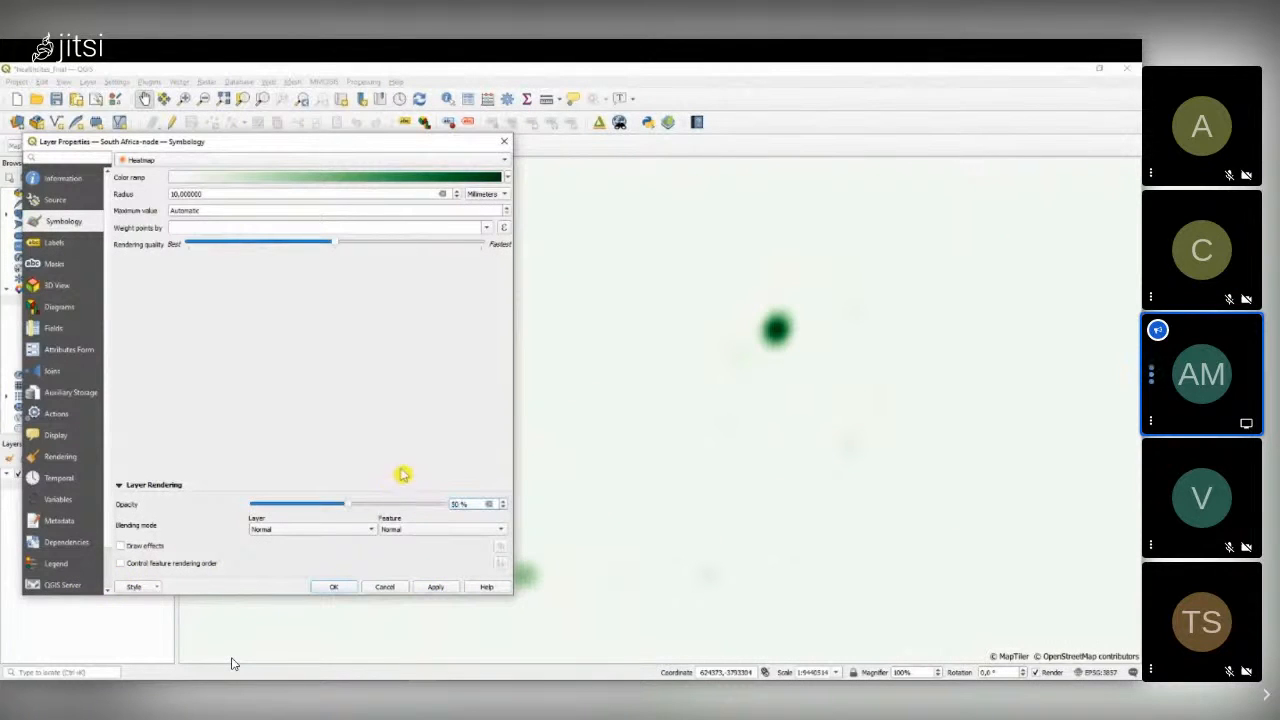
{"action": "left_click", "coordinate": [437, 587]}
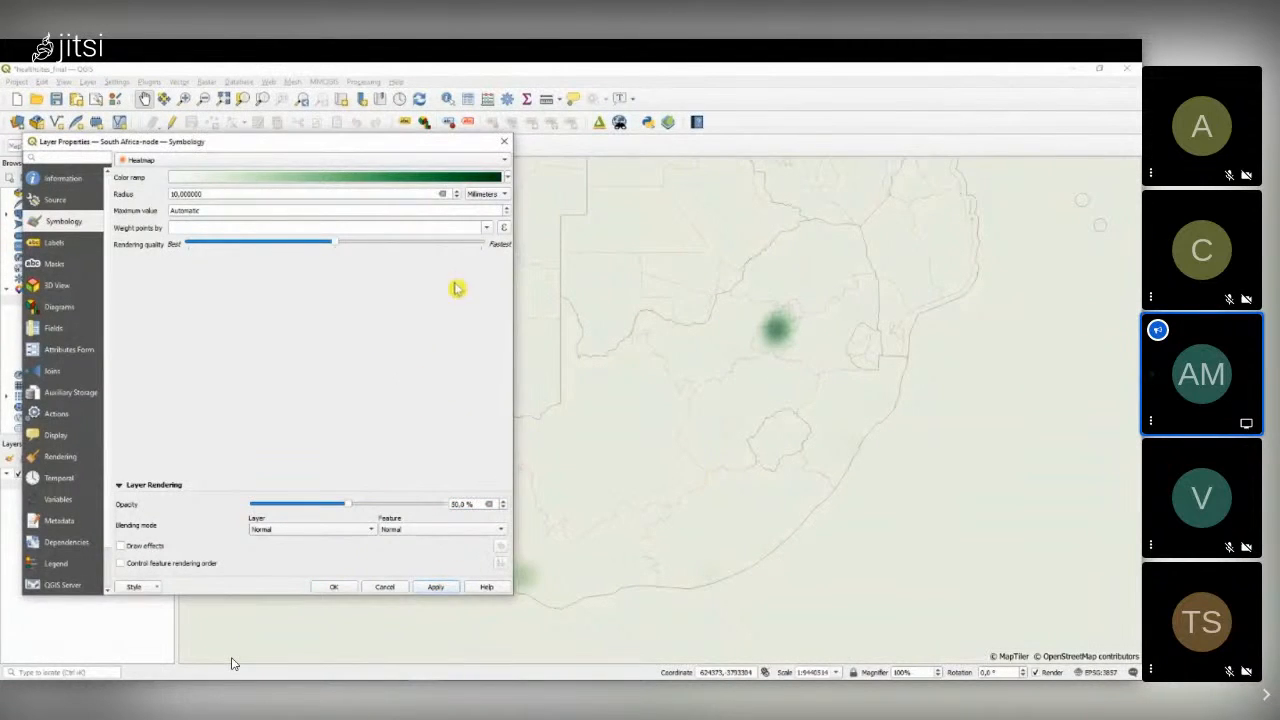
- Set the heatmap radius to 15 mm, apply it and close the layer properties
{"action": "left_click_drag", "start_coordinate": [413, 193], "coordinate": [100, 199]}
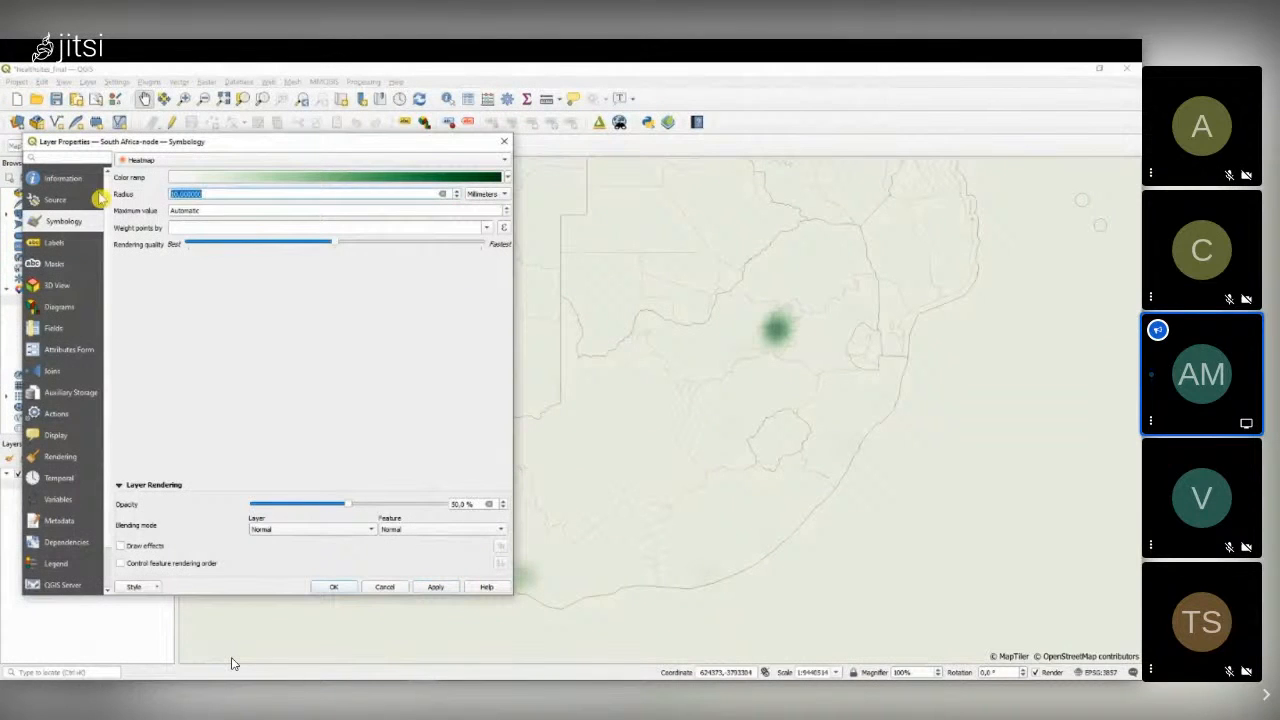
{"action": "left_click", "coordinate": [437, 587]}
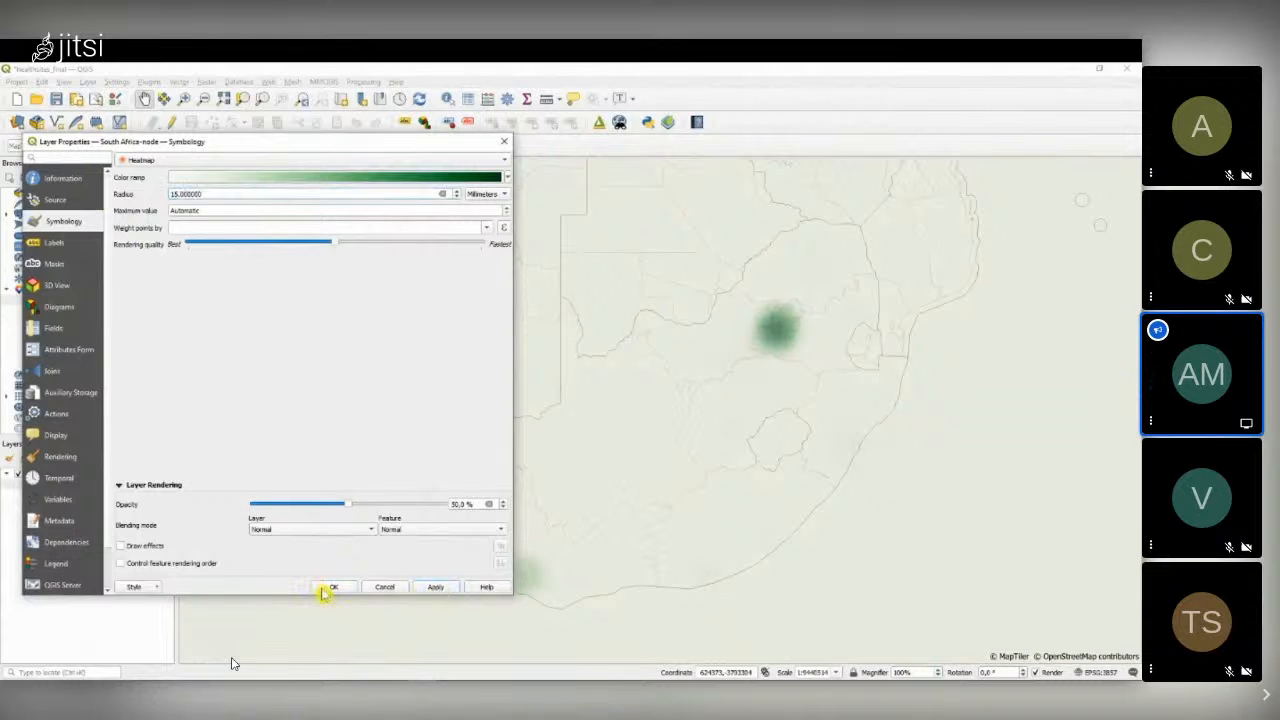
{"action": "left_click", "coordinate": [333, 587]}
- Examine the heatmap's density spots around South African cities and along the coast at different map scales
{"action": "left_click_drag", "start_coordinate": [557, 471], "coordinate": [580, 471]}
{"action": "scroll", "coordinate": [580, 471], "scroll_direction": "down", "scroll_amount": 3}
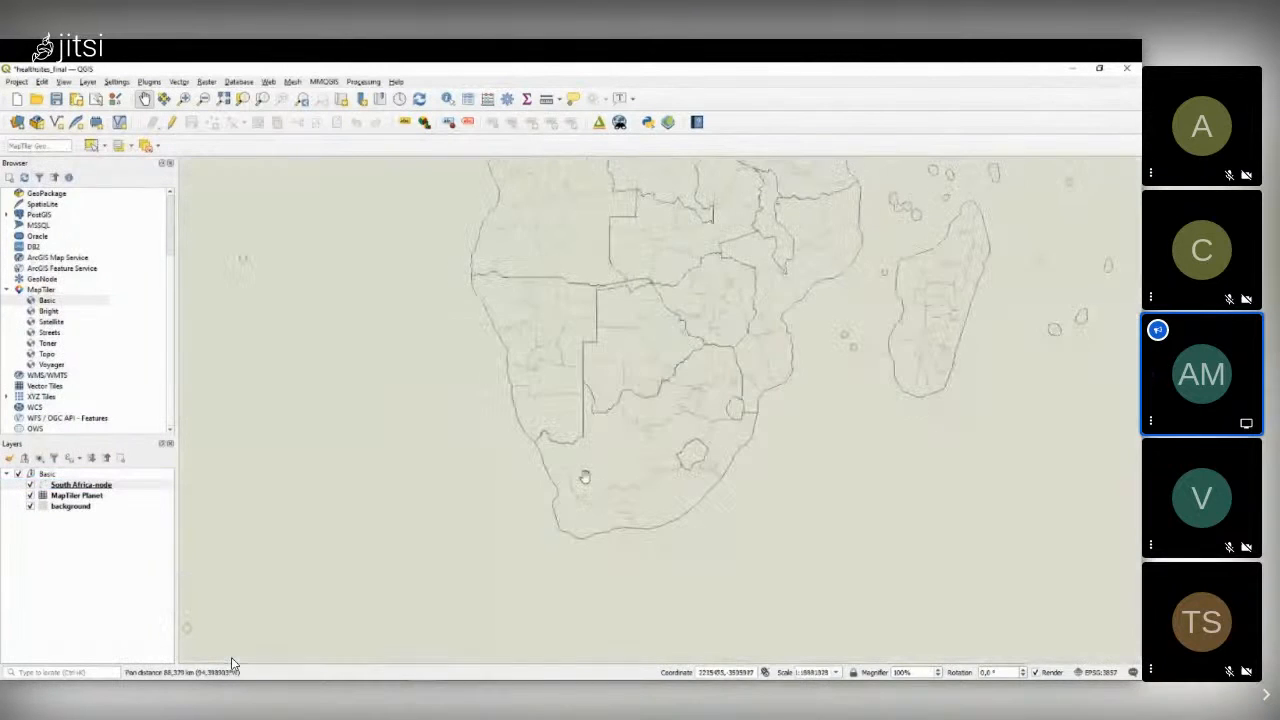
{"action": "scroll", "coordinate": [585, 477], "scroll_direction": "up", "scroll_amount": 1}
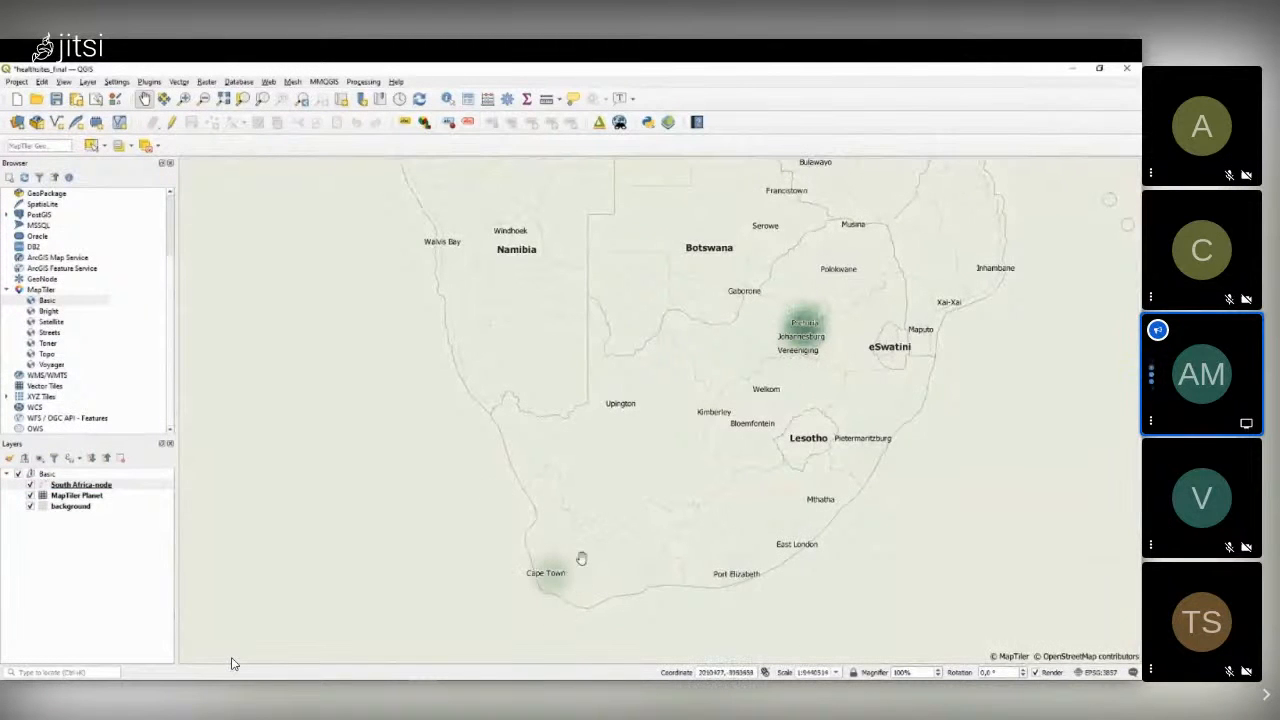
{"action": "scroll", "coordinate": [699, 451], "scroll_direction": "up", "scroll_amount": 1}
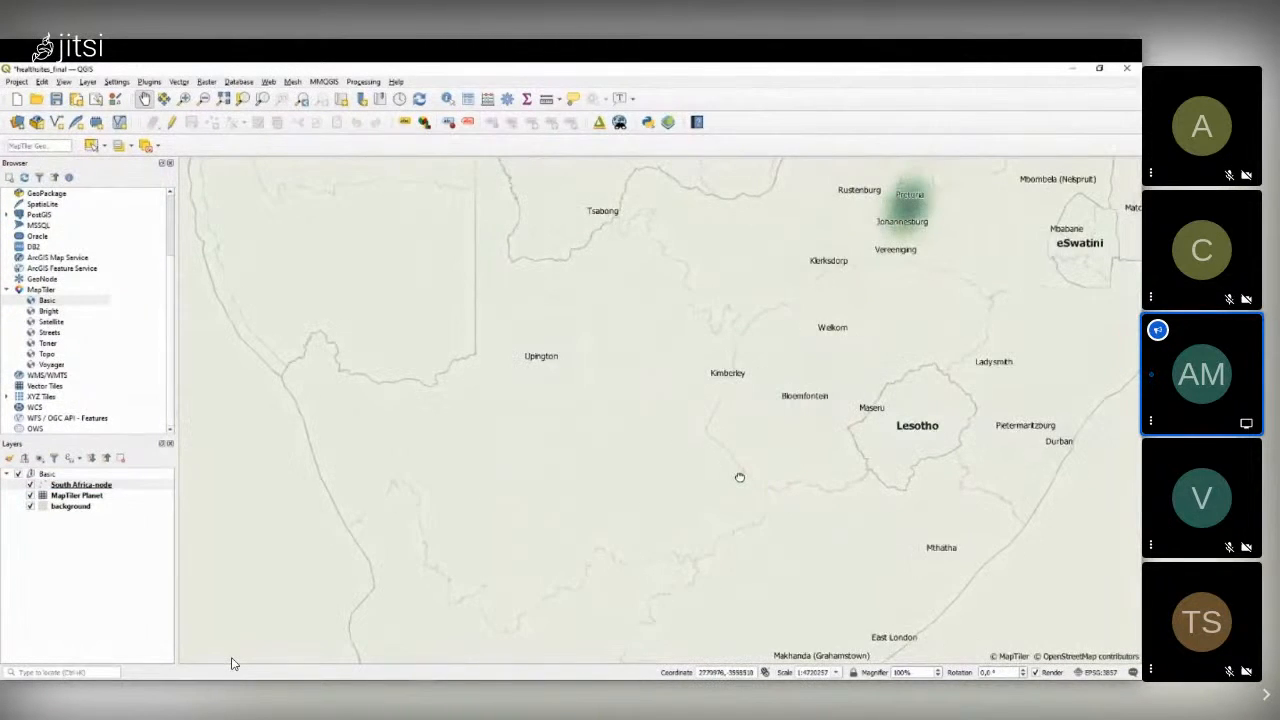
{"action": "left_click_drag", "start_coordinate": [736, 472], "coordinate": [737, 345]}
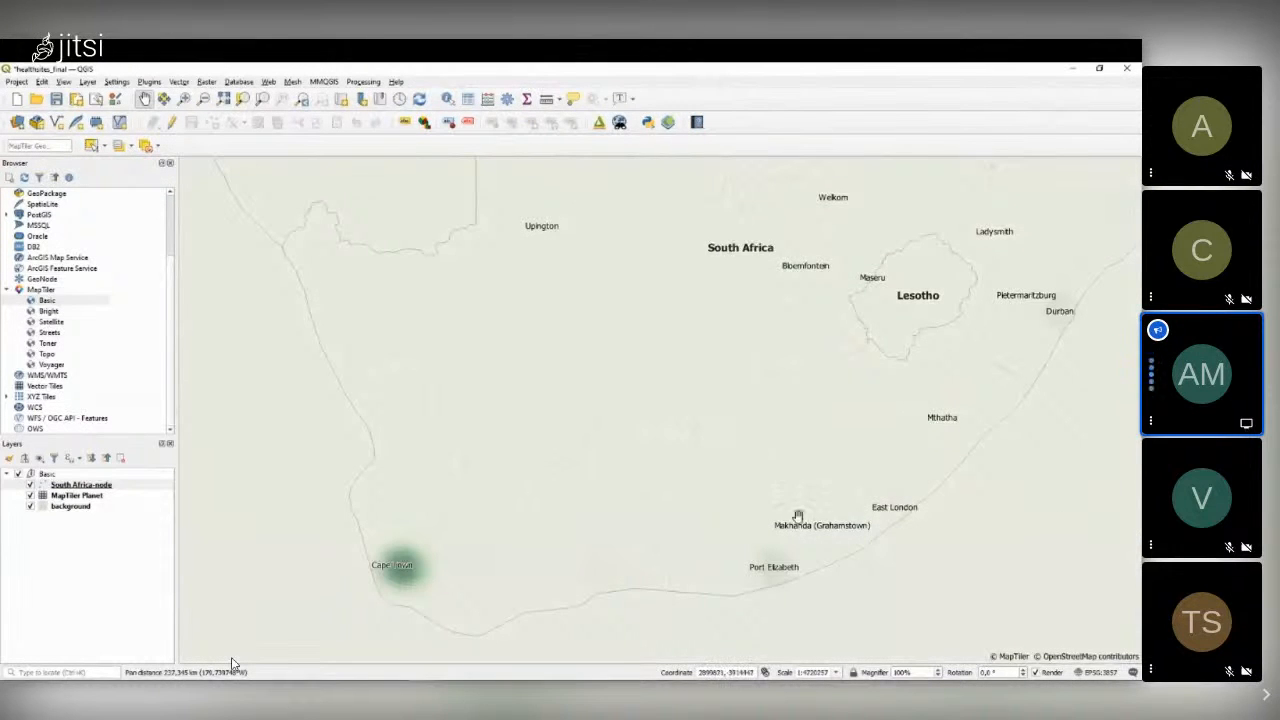
{"action": "left_click_drag", "start_coordinate": [803, 531], "coordinate": [764, 483]}
{"action": "scroll", "coordinate": [638, 520], "scroll_direction": "up", "scroll_amount": 1}
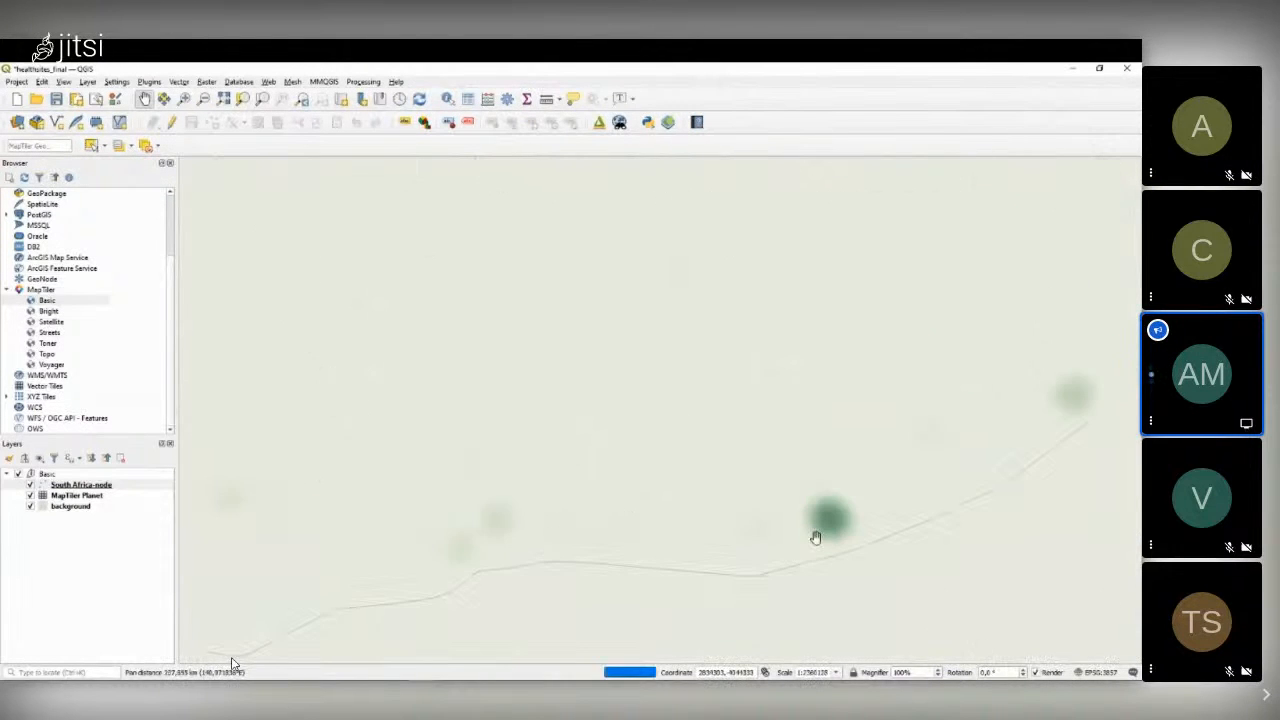
{"action": "left_click_drag", "start_coordinate": [825, 530], "coordinate": [766, 490]}
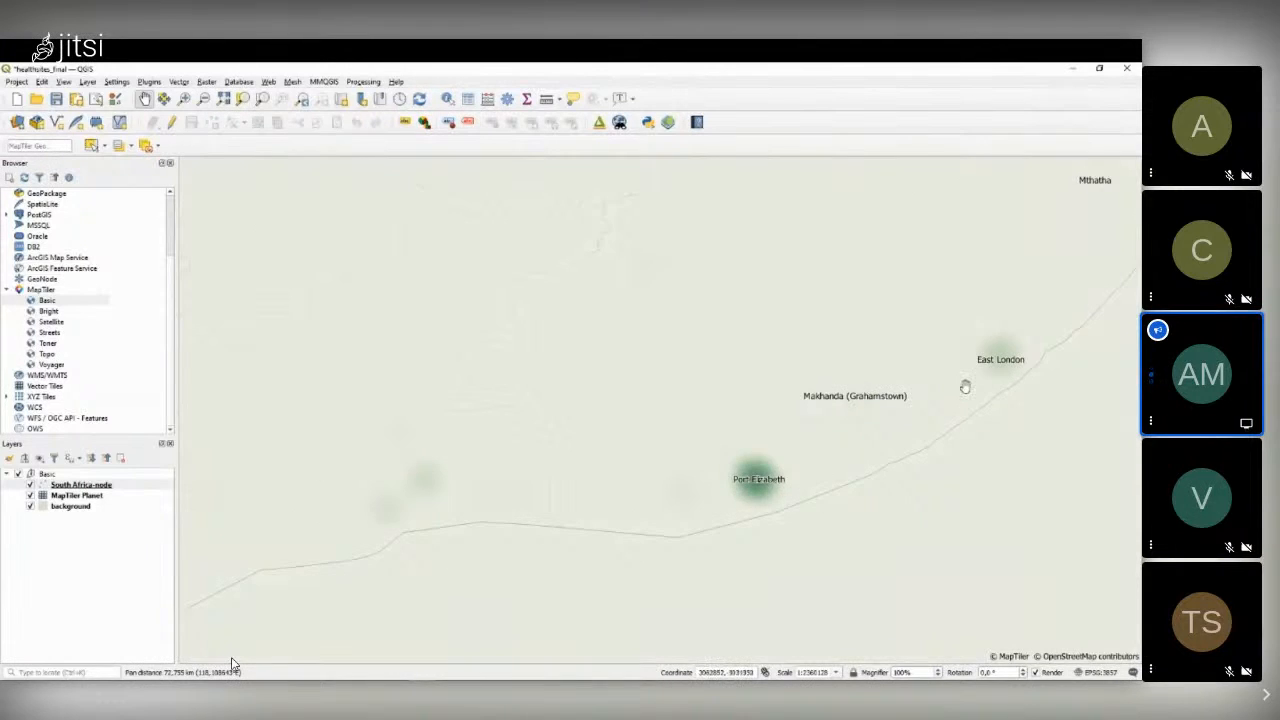
{"action": "left_click_drag", "start_coordinate": [965, 386], "coordinate": [773, 482]}
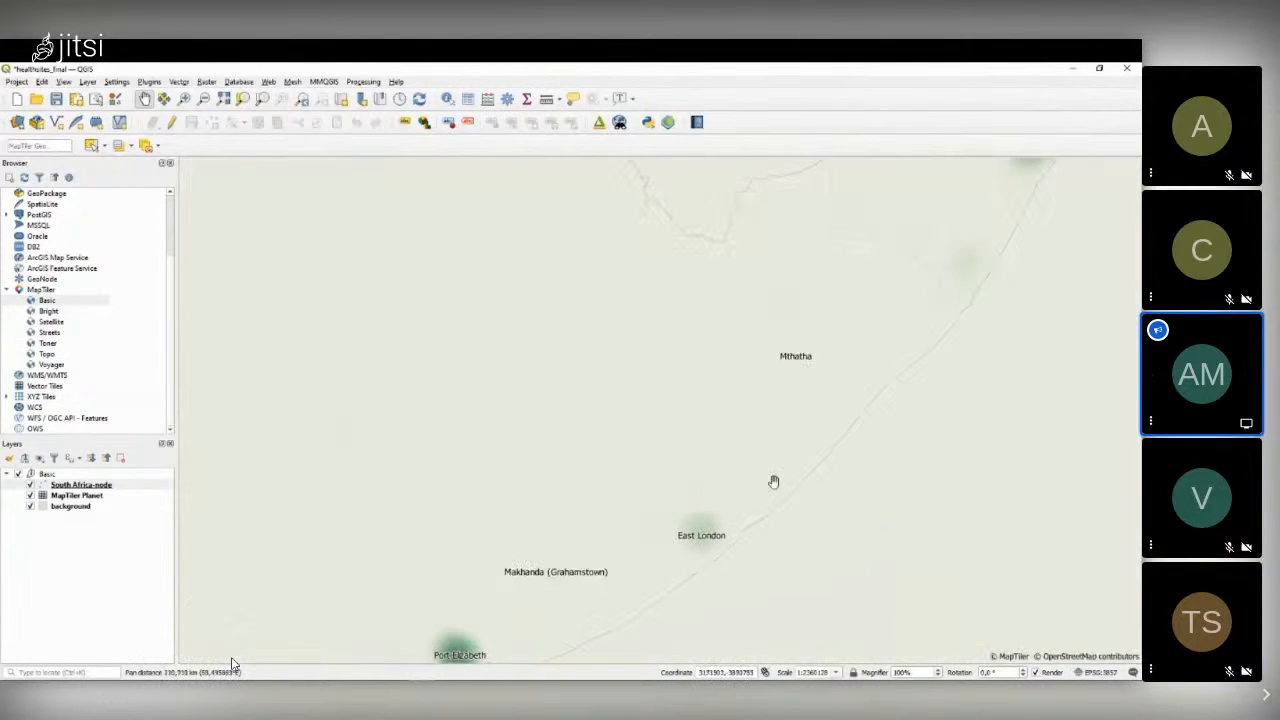
- Examine the heatmap's density spots from the east coast across to the whole of South Africa at smaller map scales
{"action": "left_click_drag", "start_coordinate": [863, 409], "coordinate": [734, 537]}
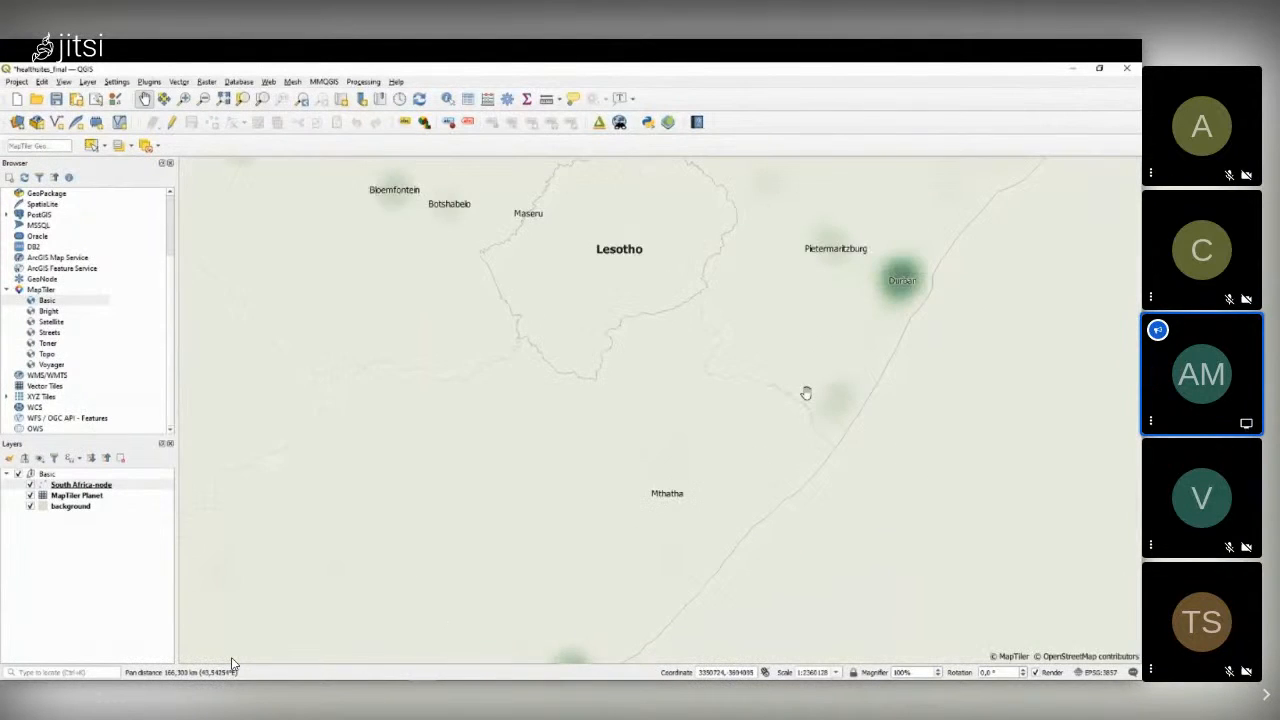
{"action": "scroll", "coordinate": [806, 393], "scroll_direction": "down", "scroll_amount": 1}
{"action": "left_click_drag", "start_coordinate": [599, 367], "coordinate": [737, 398]}
{"action": "scroll", "coordinate": [829, 377], "scroll_direction": "down", "scroll_amount": 1}
{"action": "scroll", "coordinate": [683, 470], "scroll_direction": "up", "scroll_amount": 1}
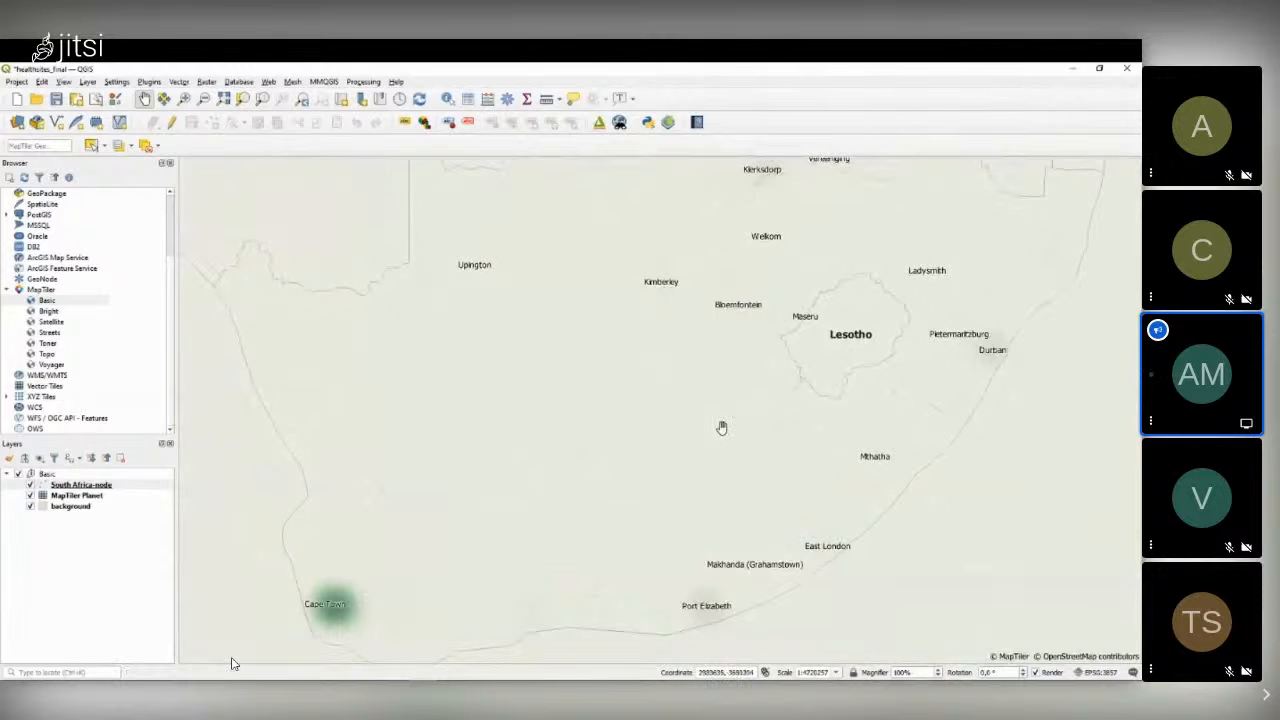
{"action": "scroll", "coordinate": [722, 428], "scroll_direction": "down", "scroll_amount": 1}
{"action": "left_click_drag", "start_coordinate": [729, 380], "coordinate": [709, 423]}
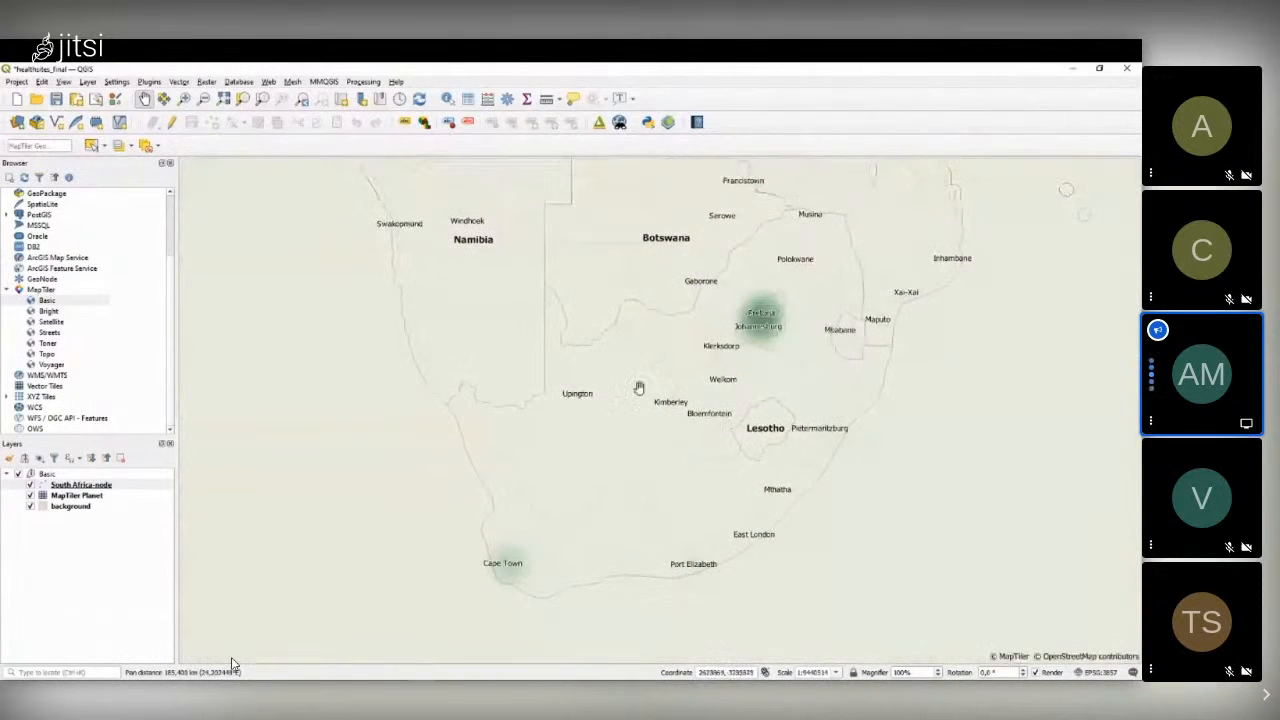
{"action": "left_click_drag", "start_coordinate": [639, 388], "coordinate": [599, 374]}
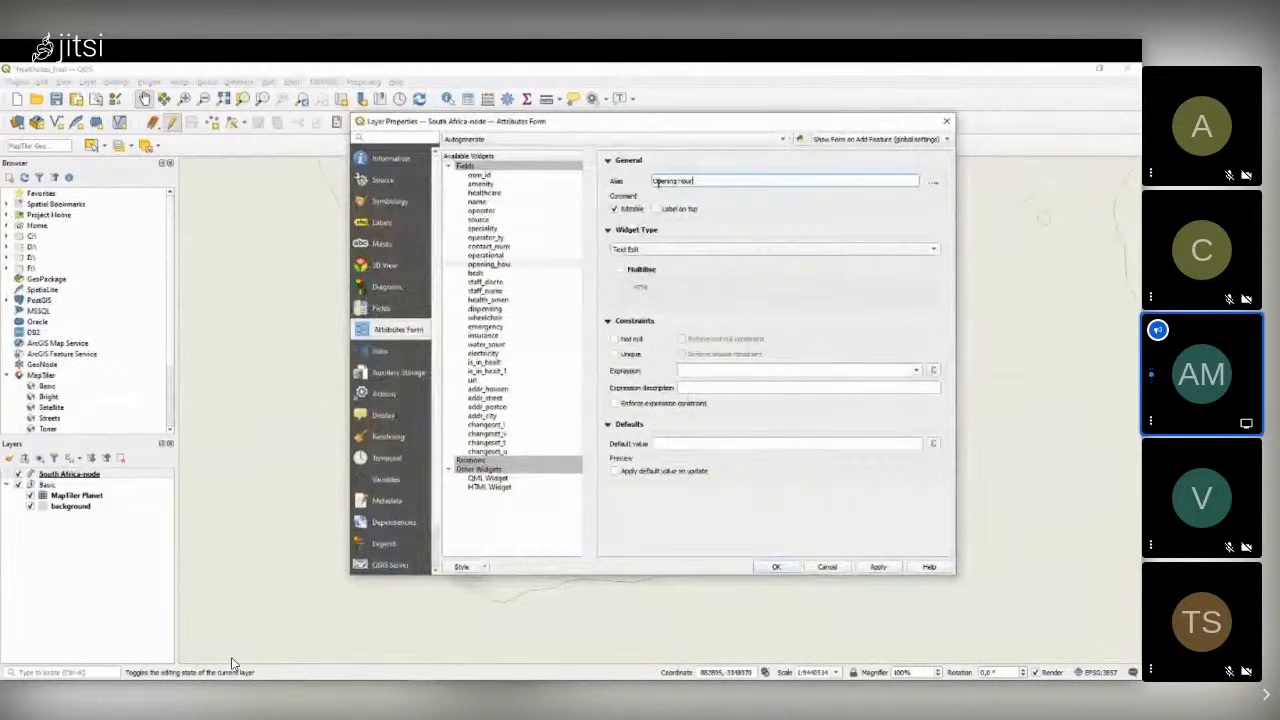
- Set the widget type of the beds and staff_docto fields to Hidden in the South Africa-node attributes form
{"action": "left_click", "coordinate": [488, 264]}
{"action": "left_click", "coordinate": [480, 274]}
{"action": "left_click", "coordinate": [642, 249]}
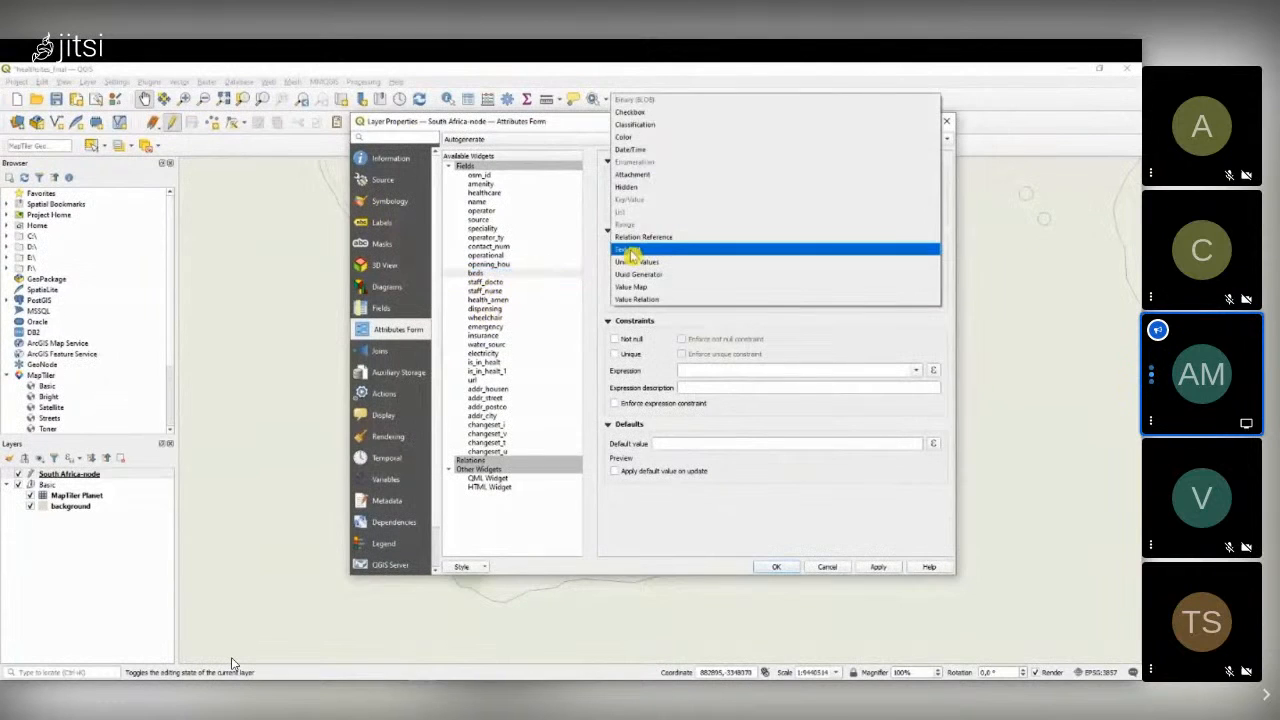
{"action": "left_click", "coordinate": [628, 187]}
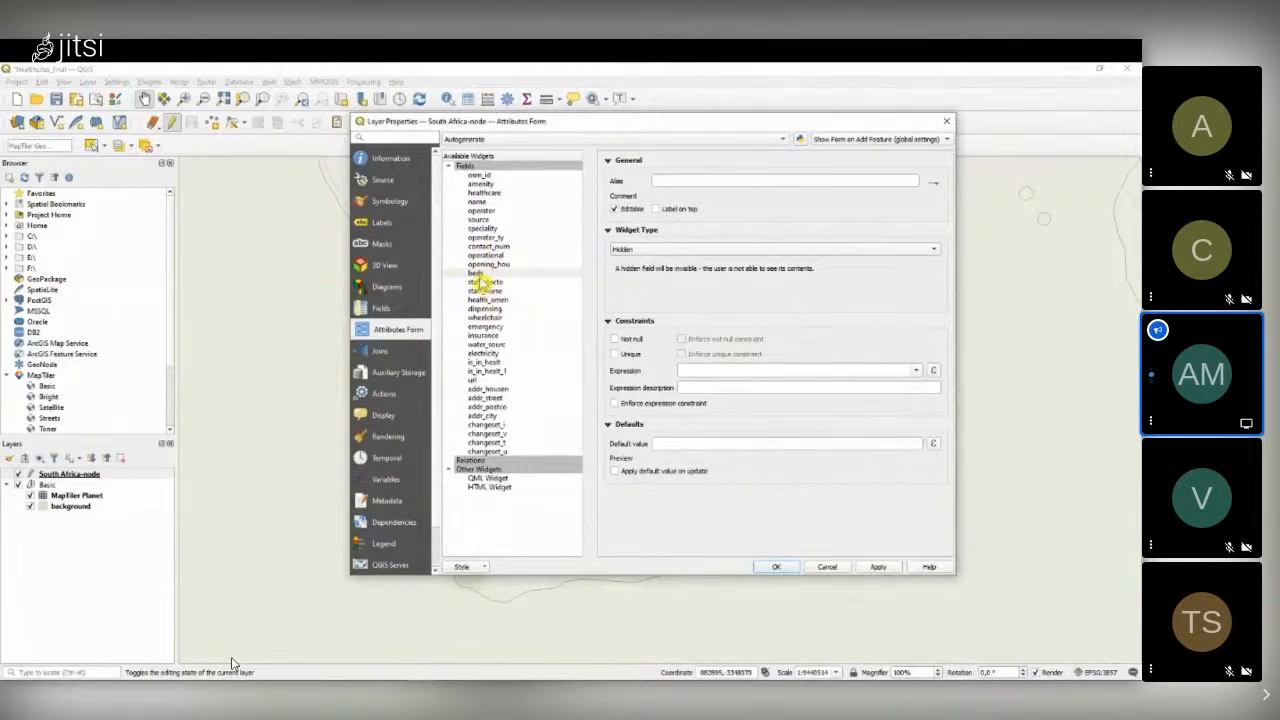
{"action": "left_click", "coordinate": [482, 282]}
{"action": "left_click", "coordinate": [668, 252]}
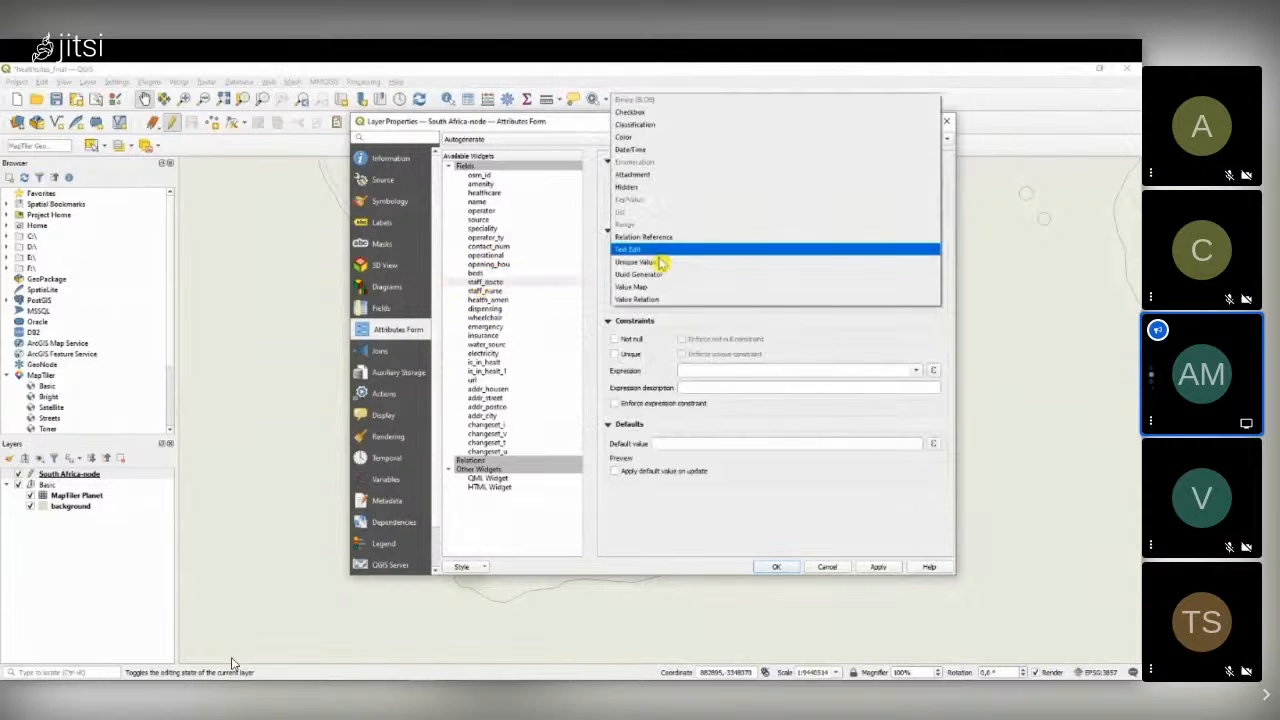
{"action": "left_click", "coordinate": [628, 188]}
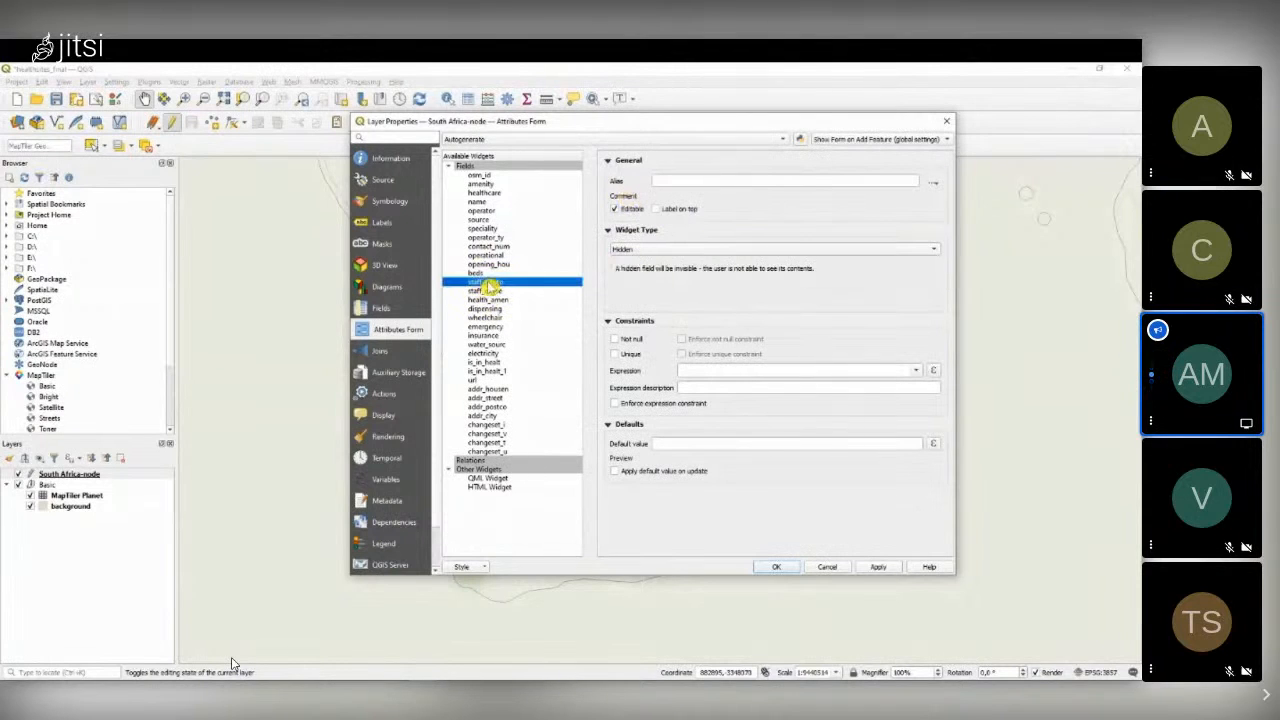
- Set the widget type of the staff_nurse and health_amen fields to Hidden in the attributes form
{"action": "left_click", "coordinate": [486, 290]}
{"action": "left_click", "coordinate": [626, 254]}
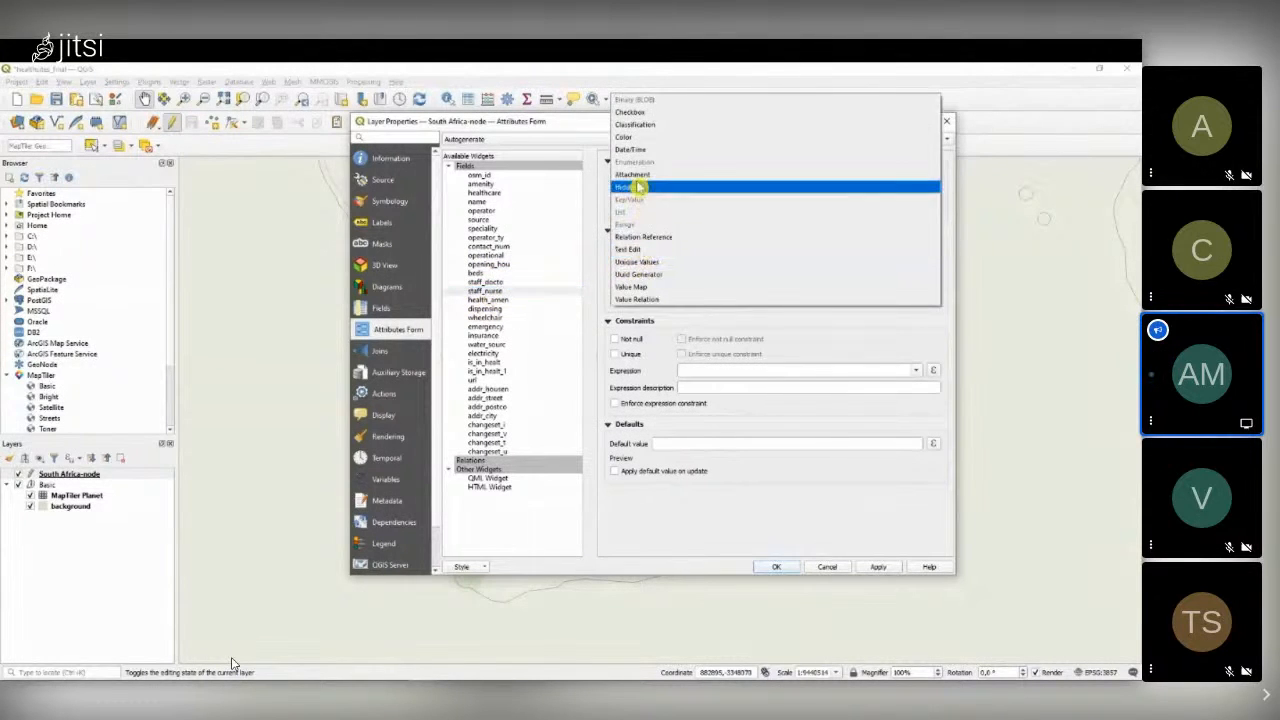
{"action": "left_click", "coordinate": [632, 187]}
{"action": "left_click", "coordinate": [495, 300]}
{"action": "left_click", "coordinate": [646, 250]}
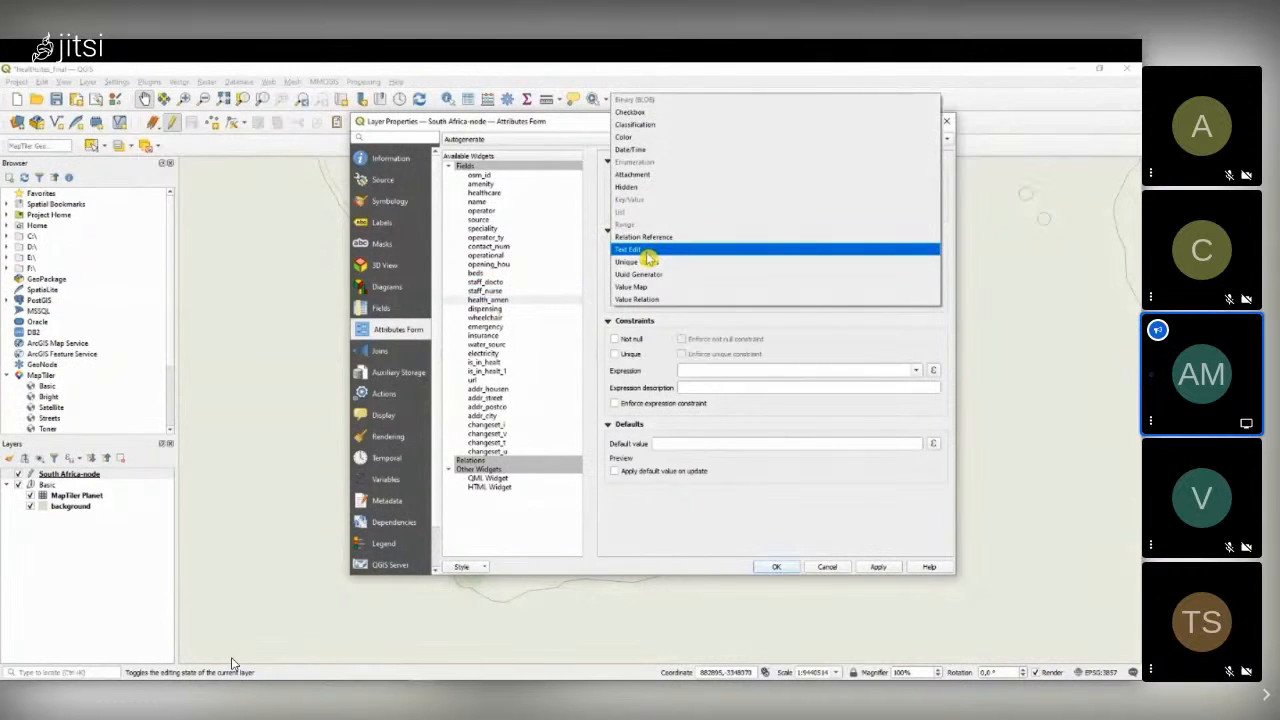
{"action": "left_click", "coordinate": [642, 188]}
- Set the widget type of the dispensing and wheelchair fields to Hidden in the attributes form
{"action": "left_click", "coordinate": [485, 309]}
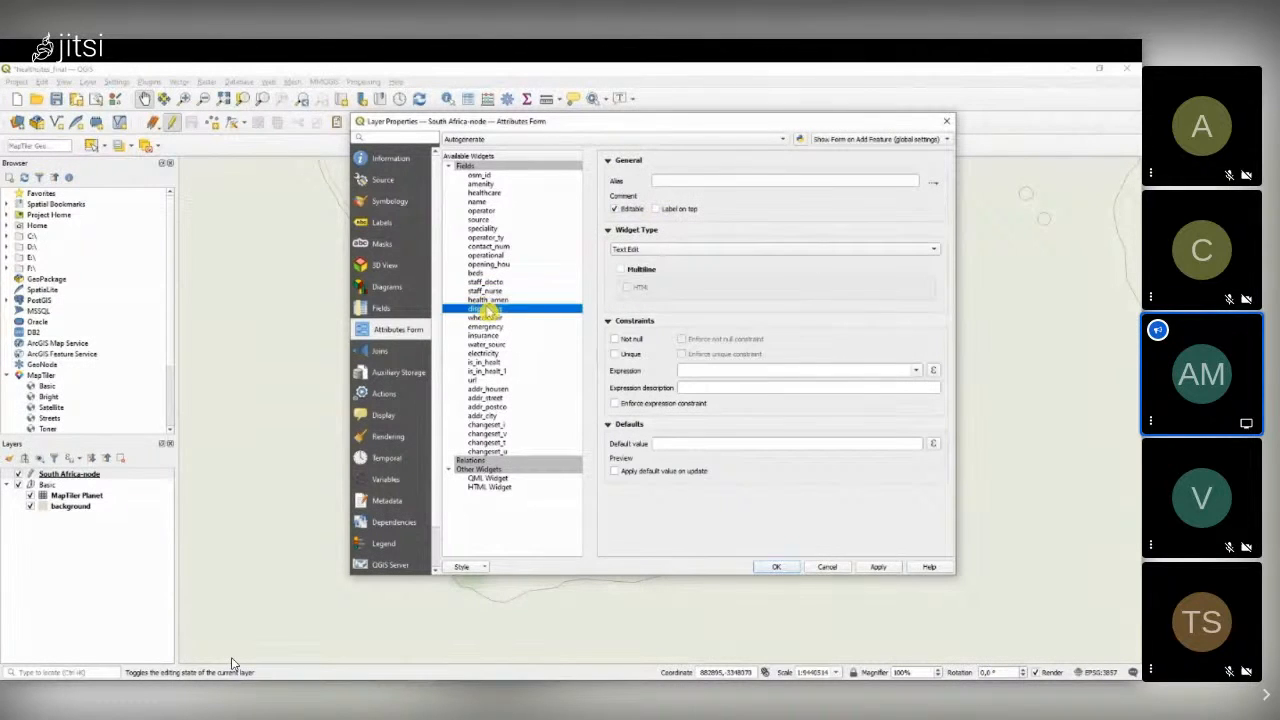
{"action": "left_click", "coordinate": [643, 251]}
{"action": "left_click", "coordinate": [631, 187]}
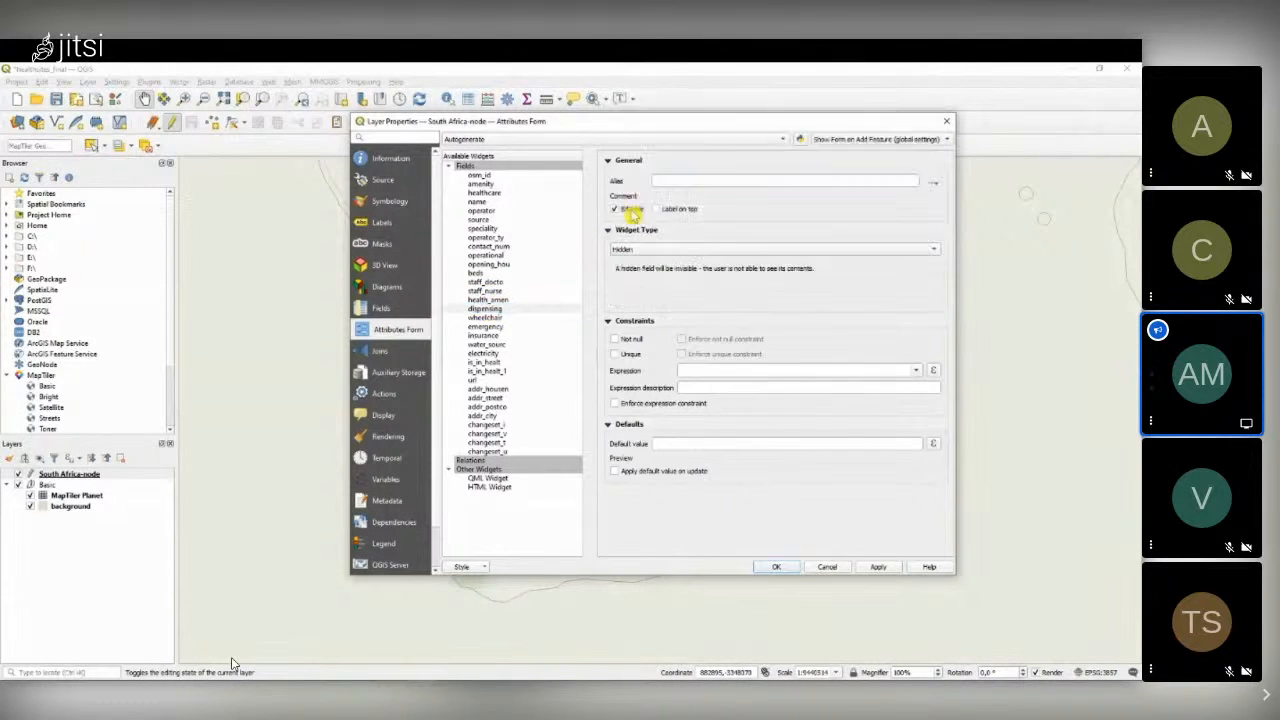
{"action": "left_click", "coordinate": [493, 310]}
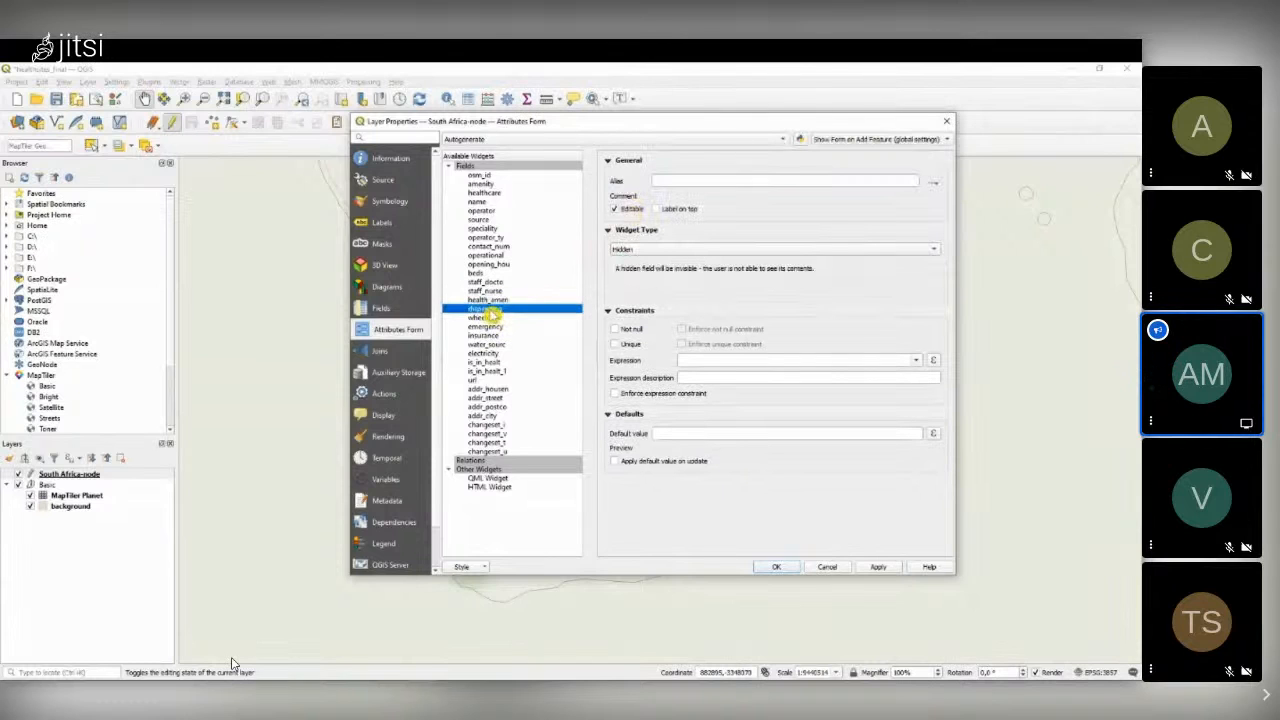
{"action": "left_click", "coordinate": [491, 319]}
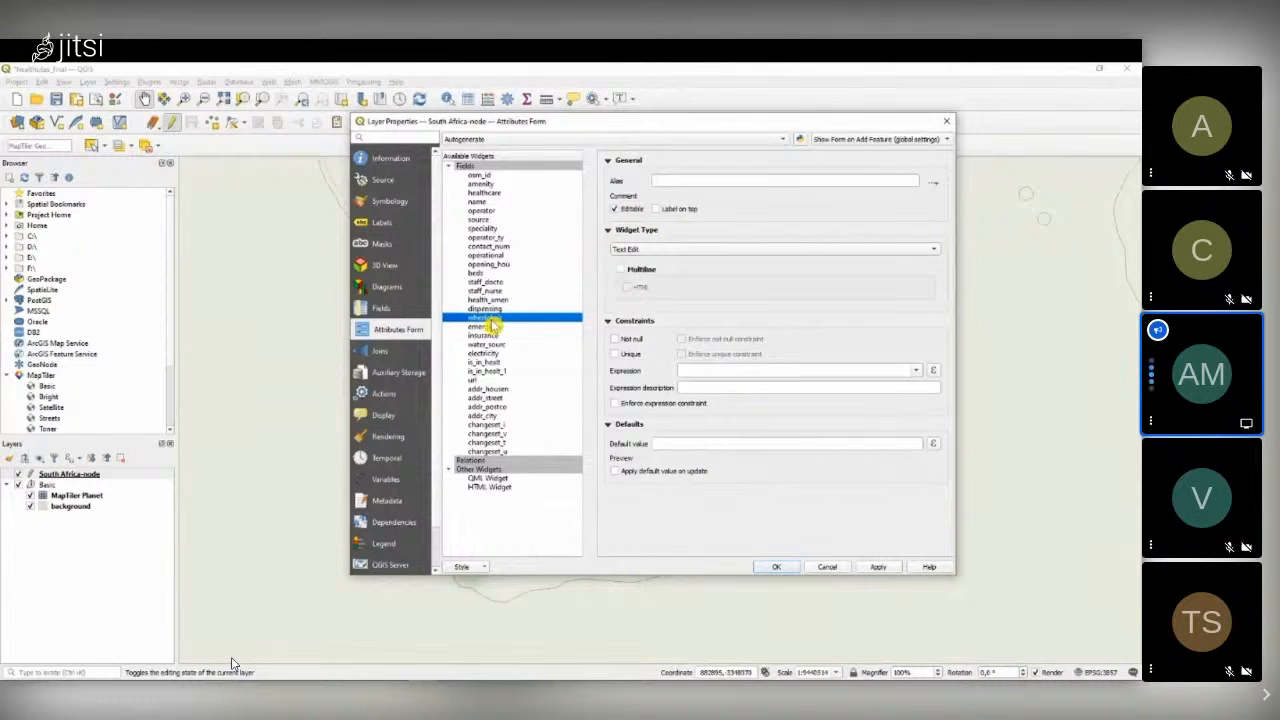
{"action": "left_click", "coordinate": [640, 256]}
{"action": "left_click", "coordinate": [631, 187]}
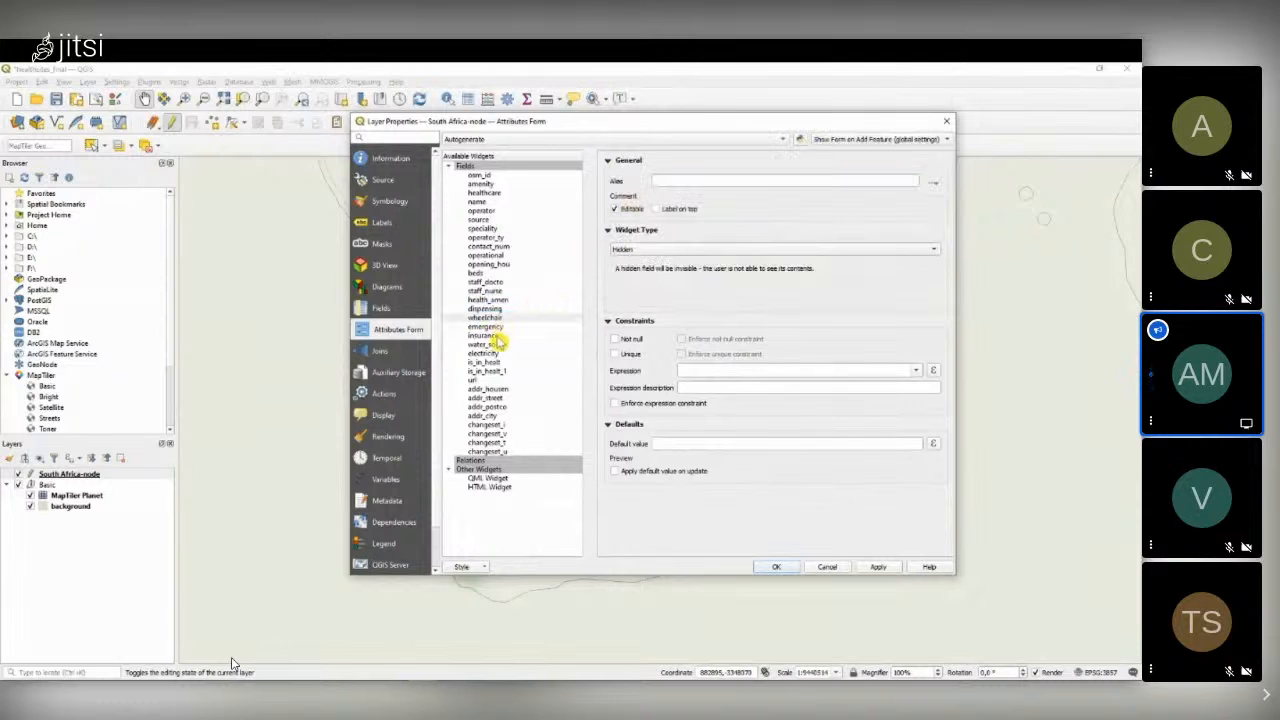
- Set the widget type of the emergency and insurance fields to Hidden in the attributes form
{"action": "left_click", "coordinate": [493, 327]}
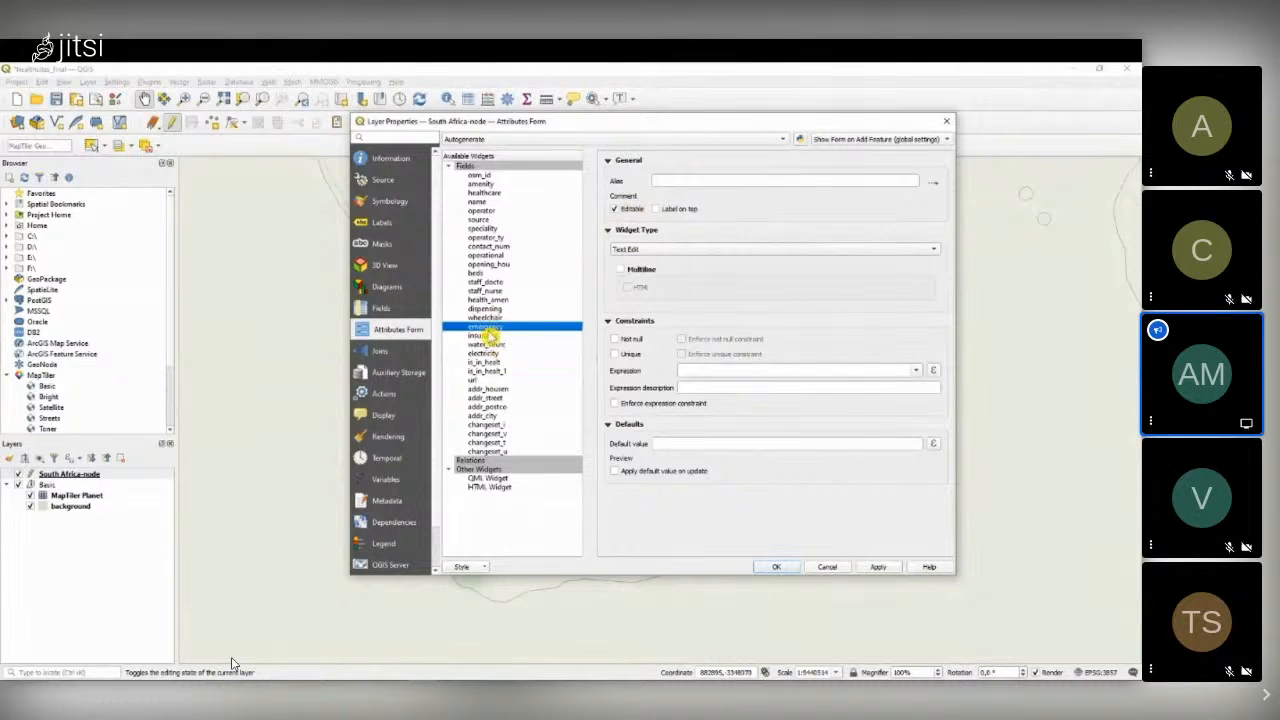
{"action": "left_click", "coordinate": [490, 319]}
{"action": "left_click", "coordinate": [493, 327]}
{"action": "left_click", "coordinate": [655, 248]}
{"action": "left_click", "coordinate": [640, 188]}
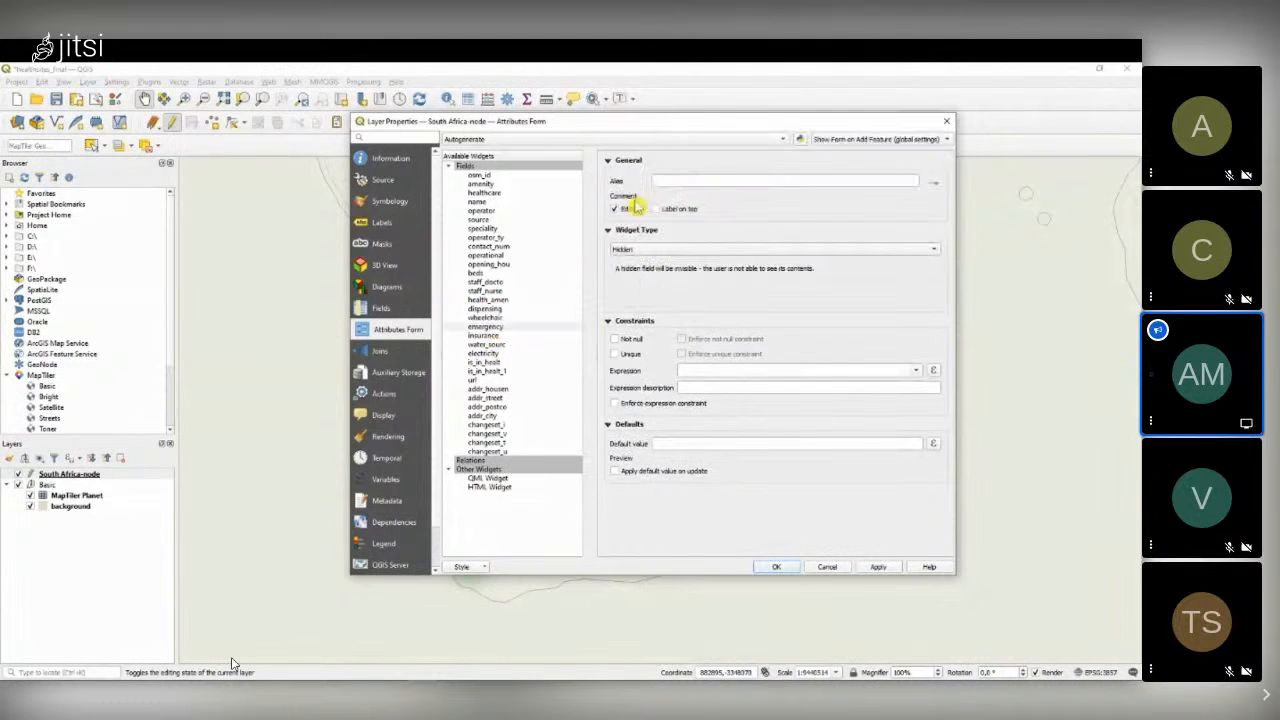
{"action": "left_click", "coordinate": [494, 328]}
{"action": "left_click", "coordinate": [494, 337]}
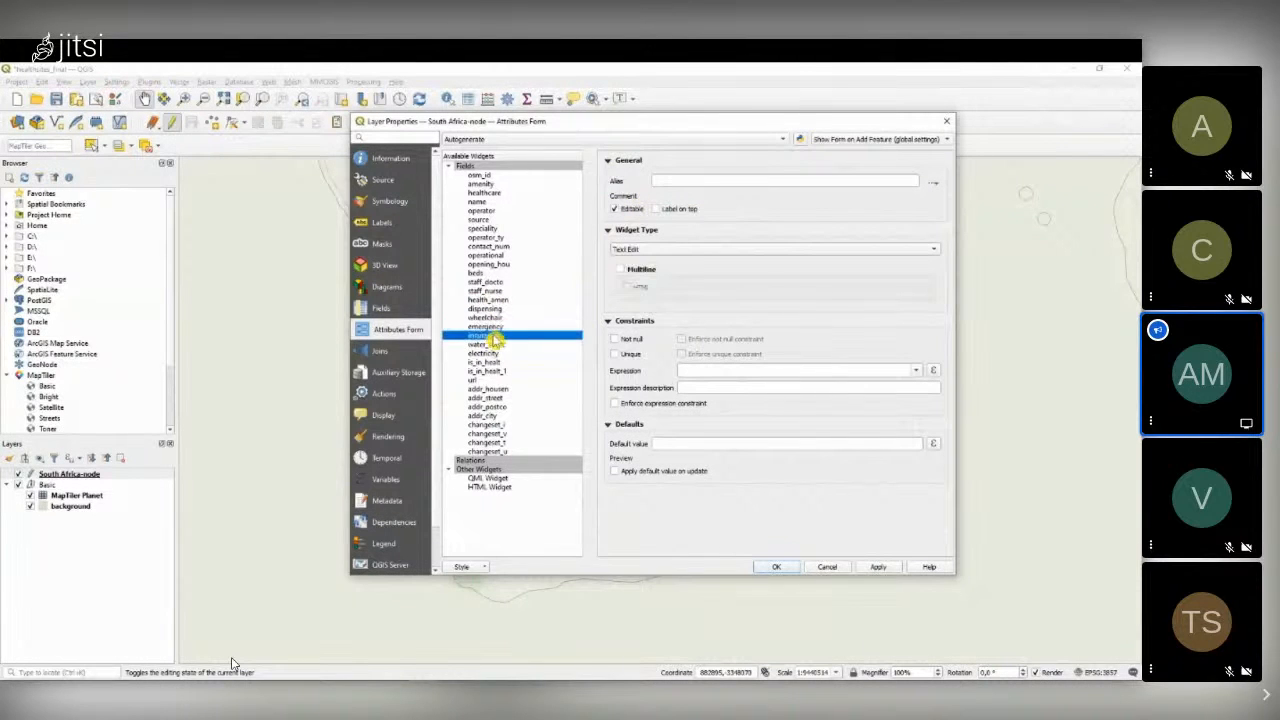
{"action": "left_click", "coordinate": [612, 249]}
{"action": "left_click", "coordinate": [639, 189]}
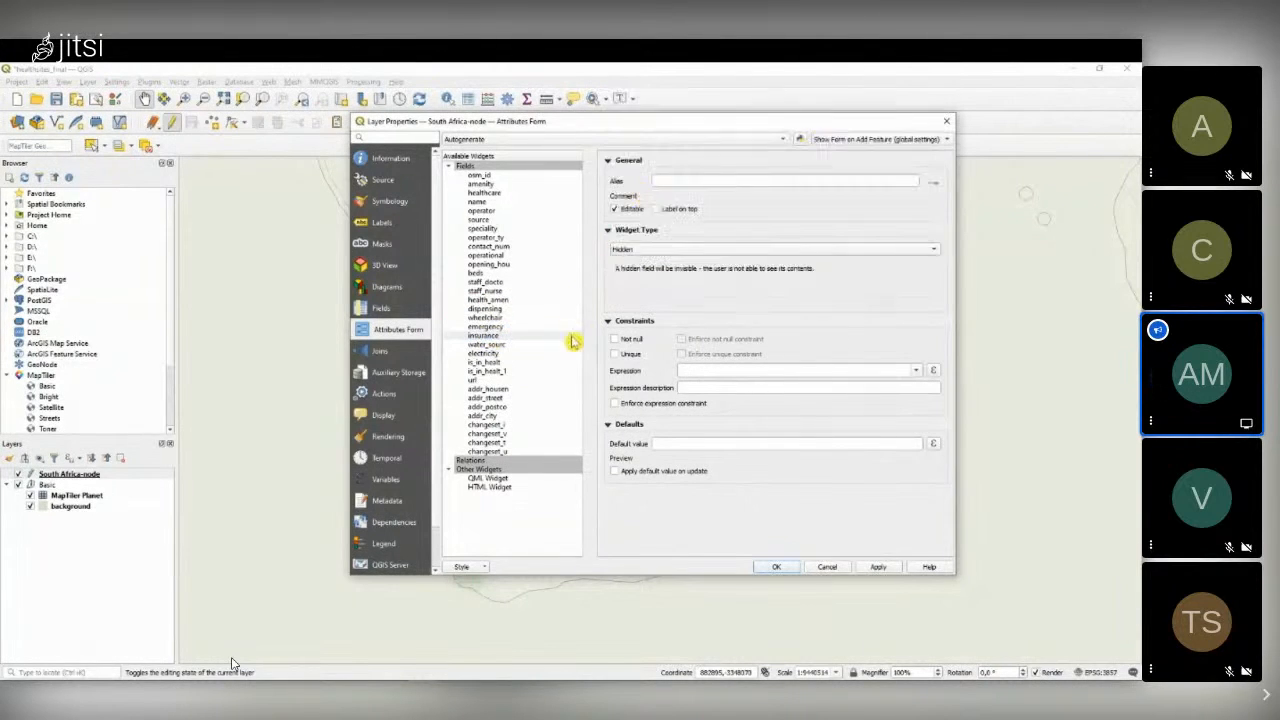
- Set the widget type of the water_sourc and electricity fields to Hidden in the attributes form
{"action": "left_click", "coordinate": [487, 344]}
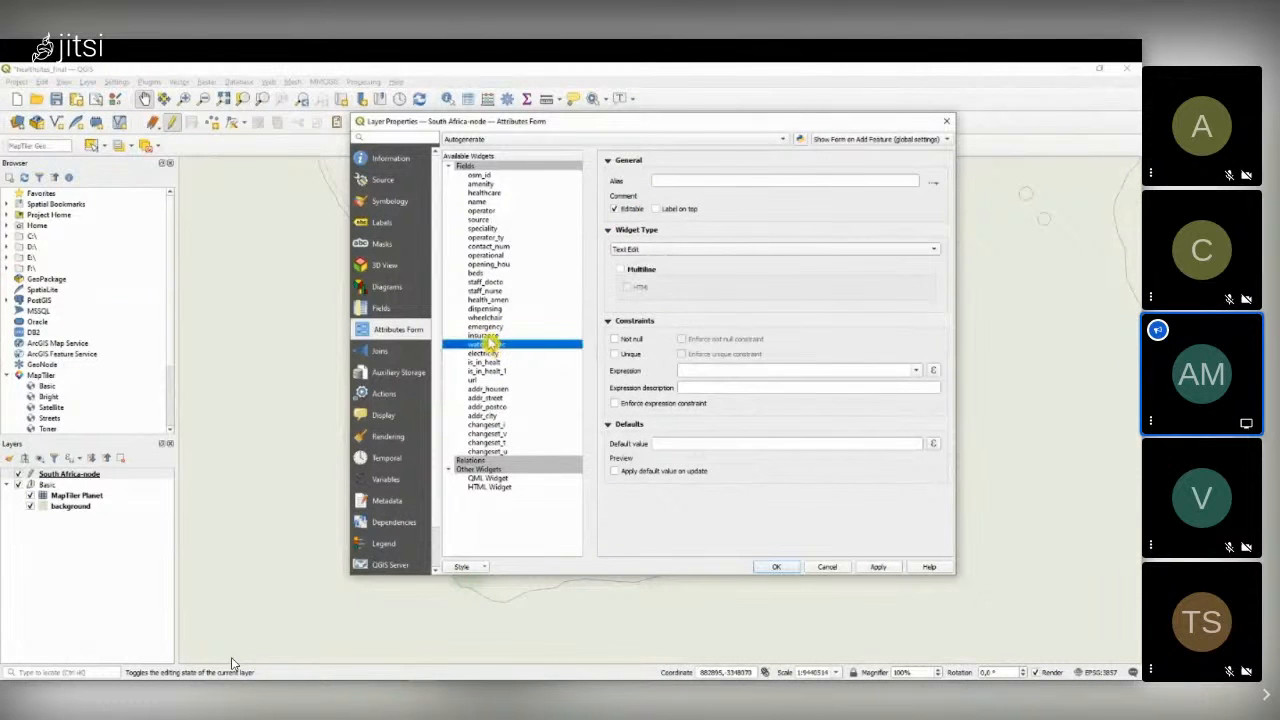
{"action": "left_click", "coordinate": [655, 249]}
{"action": "left_click", "coordinate": [645, 189]}
{"action": "left_click", "coordinate": [482, 353]}
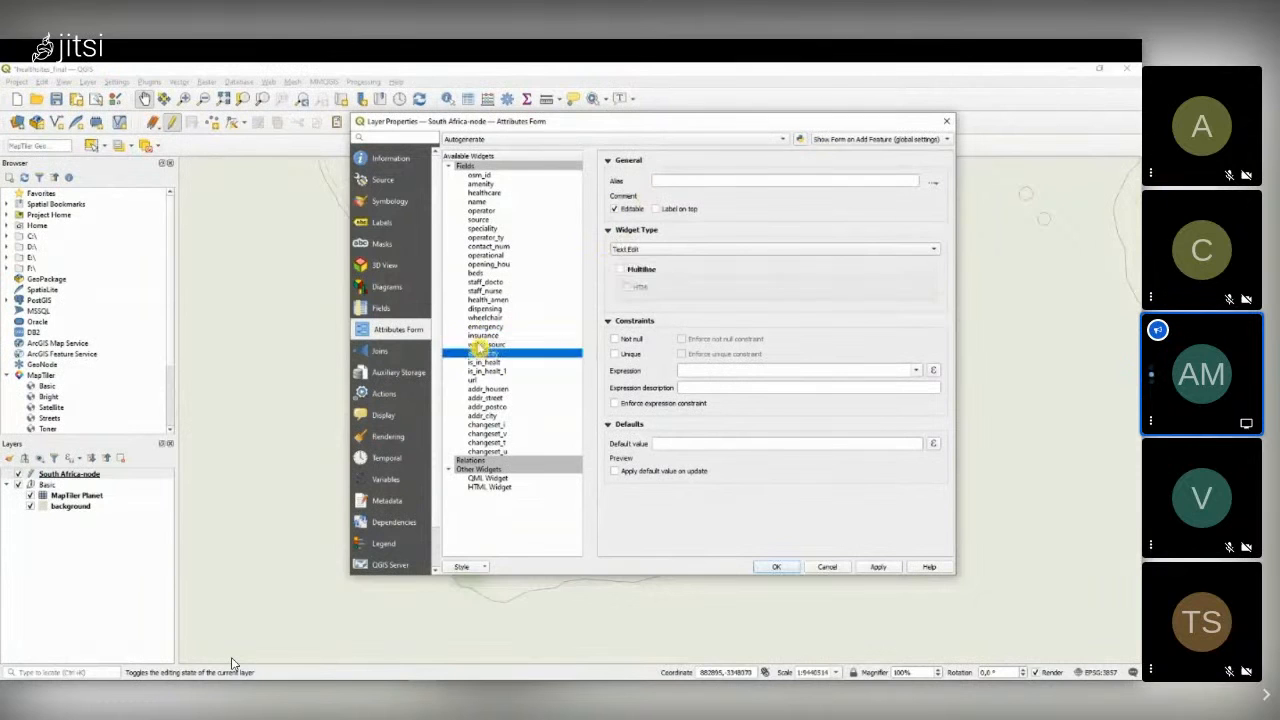
{"action": "left_click", "coordinate": [648, 249]}
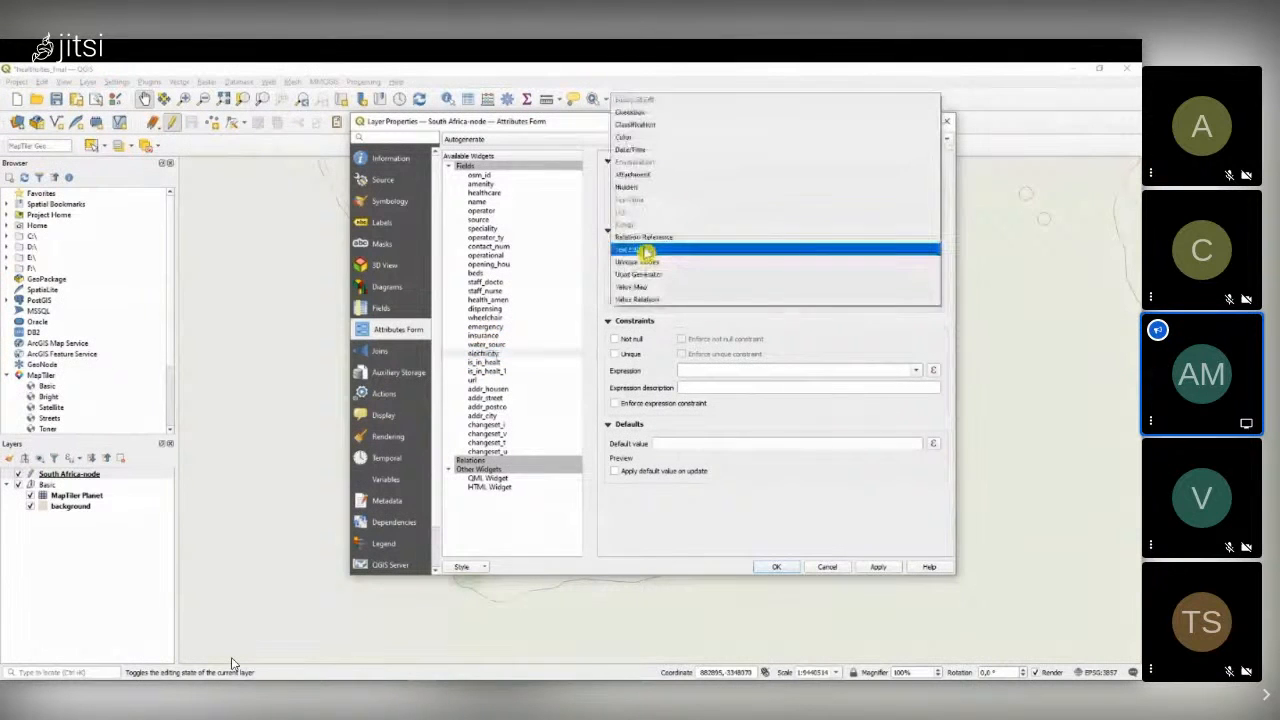
{"action": "left_click", "coordinate": [643, 191]}
- Set the widget type of the changeset_u and changeset_t fields to Hidden in the attributes form
{"action": "left_click", "coordinate": [486, 451]}
{"action": "left_click", "coordinate": [652, 255]}
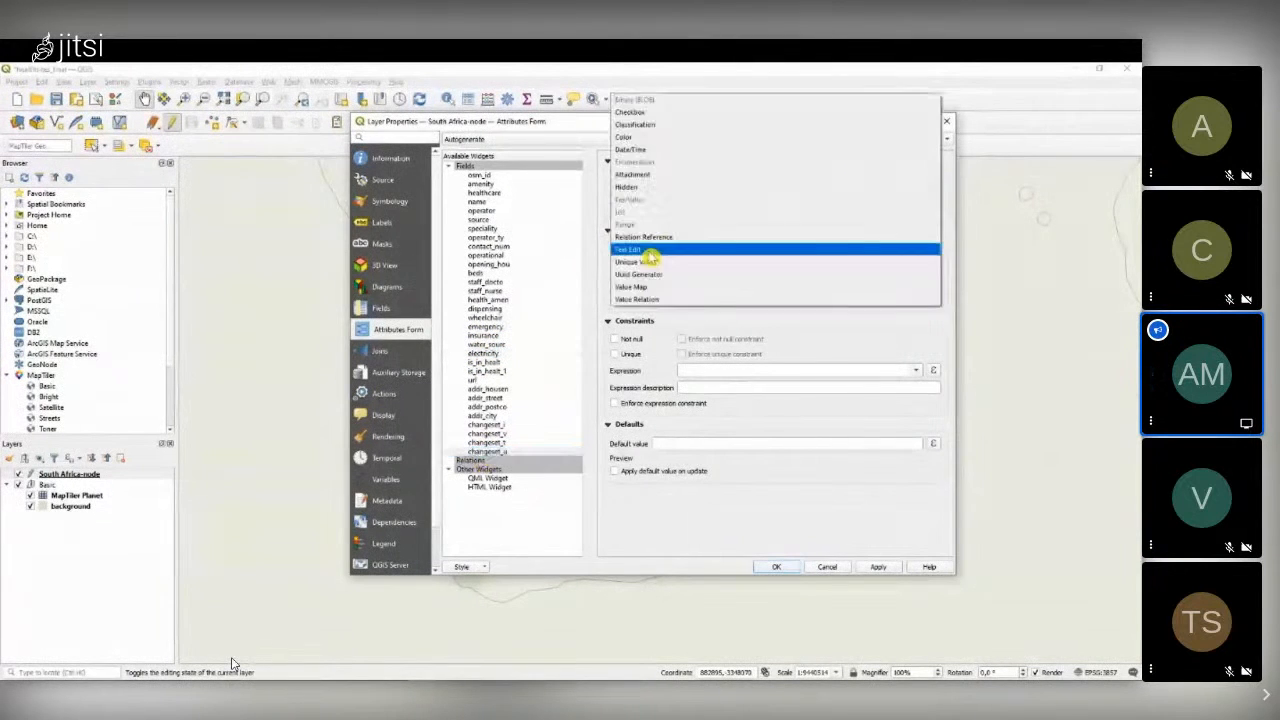
{"action": "left_click", "coordinate": [640, 189]}
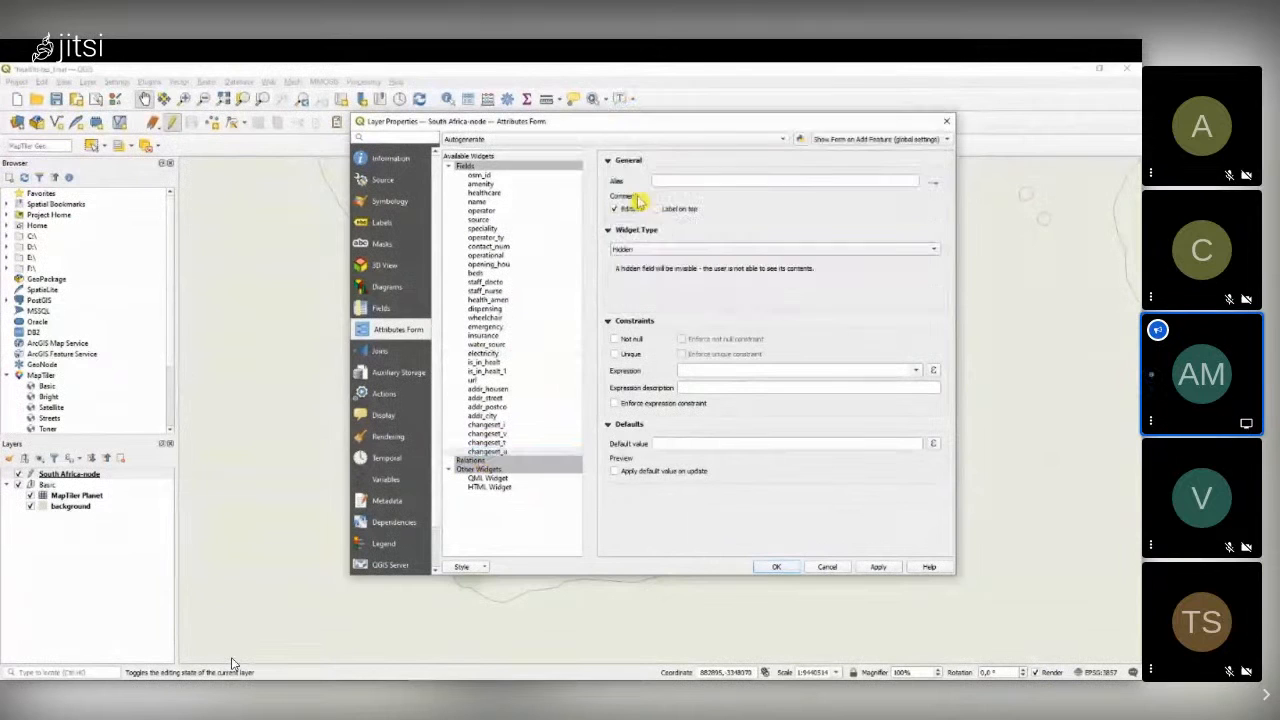
{"action": "left_click", "coordinate": [490, 444]}
{"action": "left_click", "coordinate": [642, 249]}
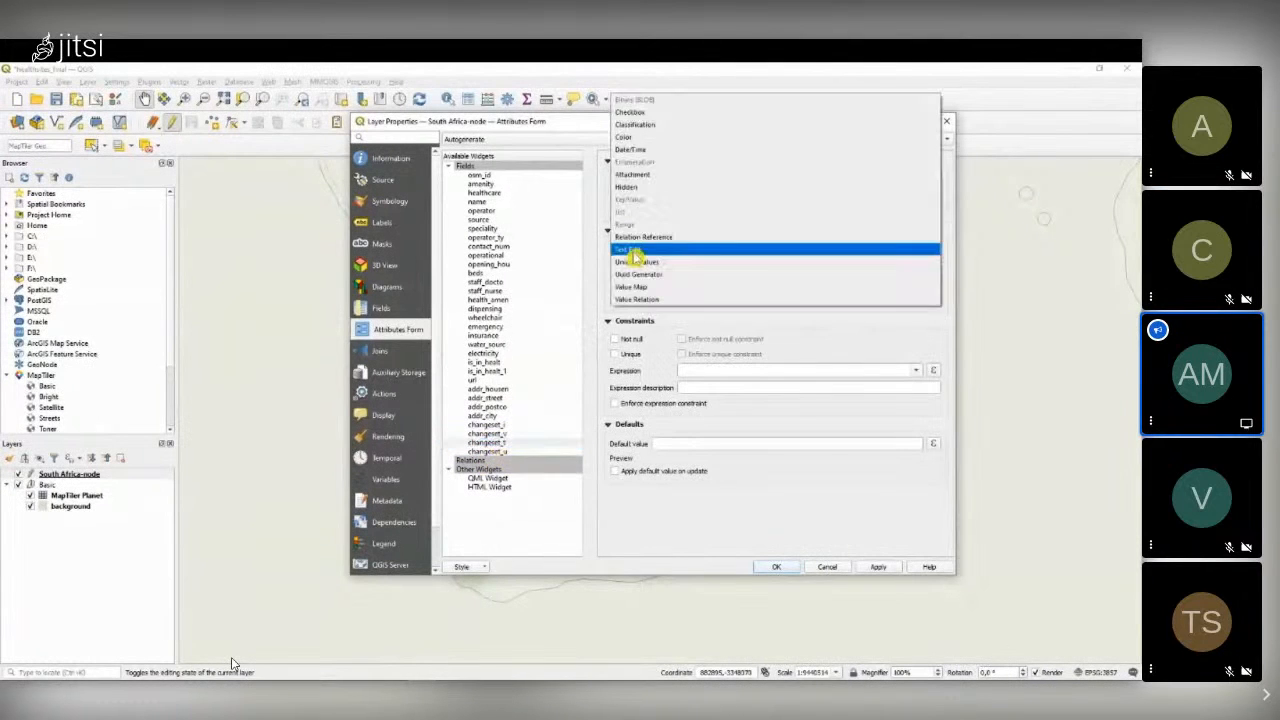
{"action": "left_click", "coordinate": [641, 189]}
- Set the widget type of the changeset_v and changeset_i fields to Hidden in the attributes form
{"action": "left_click", "coordinate": [493, 434]}
{"action": "left_click", "coordinate": [646, 249]}
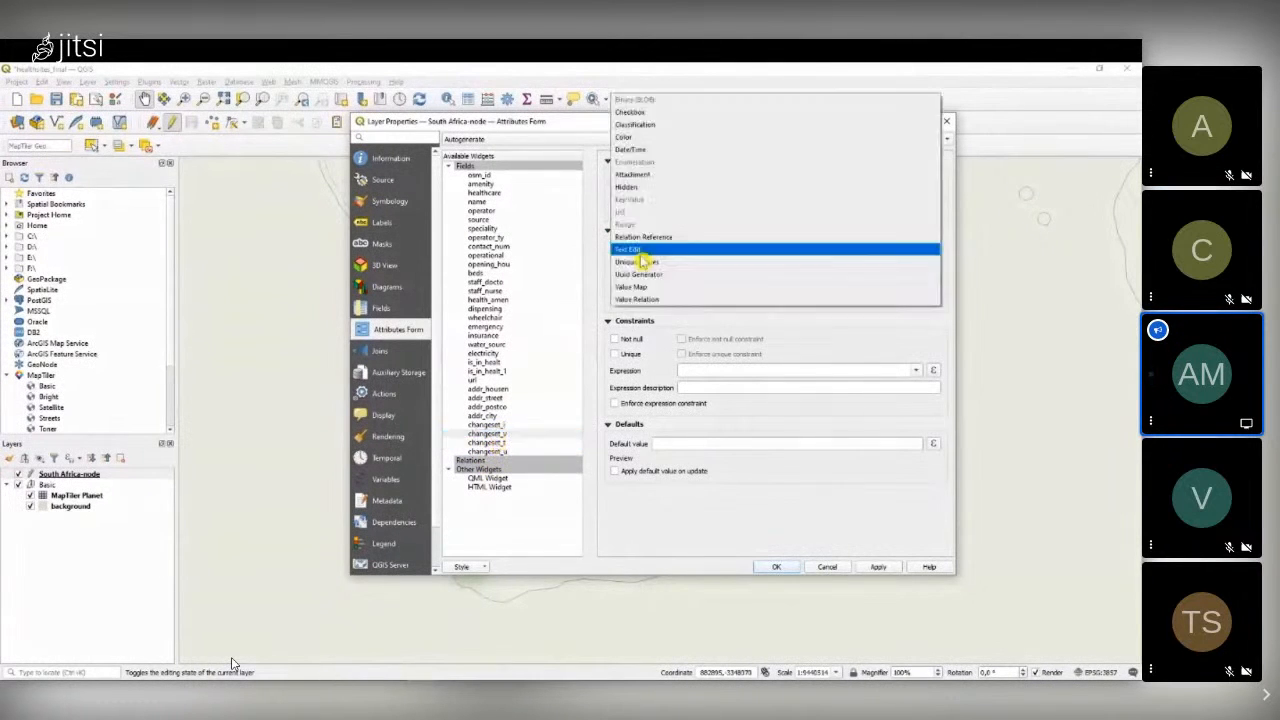
{"action": "left_click", "coordinate": [642, 189]}
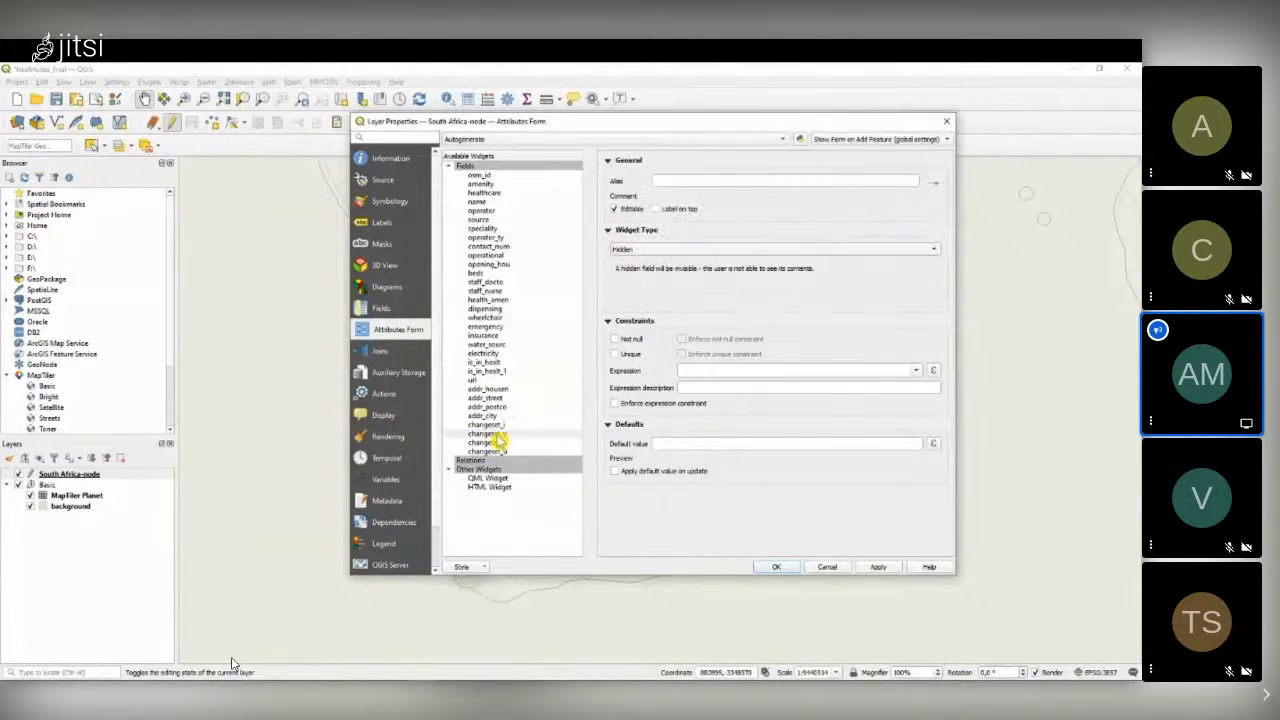
{"action": "left_click", "coordinate": [490, 425]}
{"action": "left_click", "coordinate": [640, 250]}
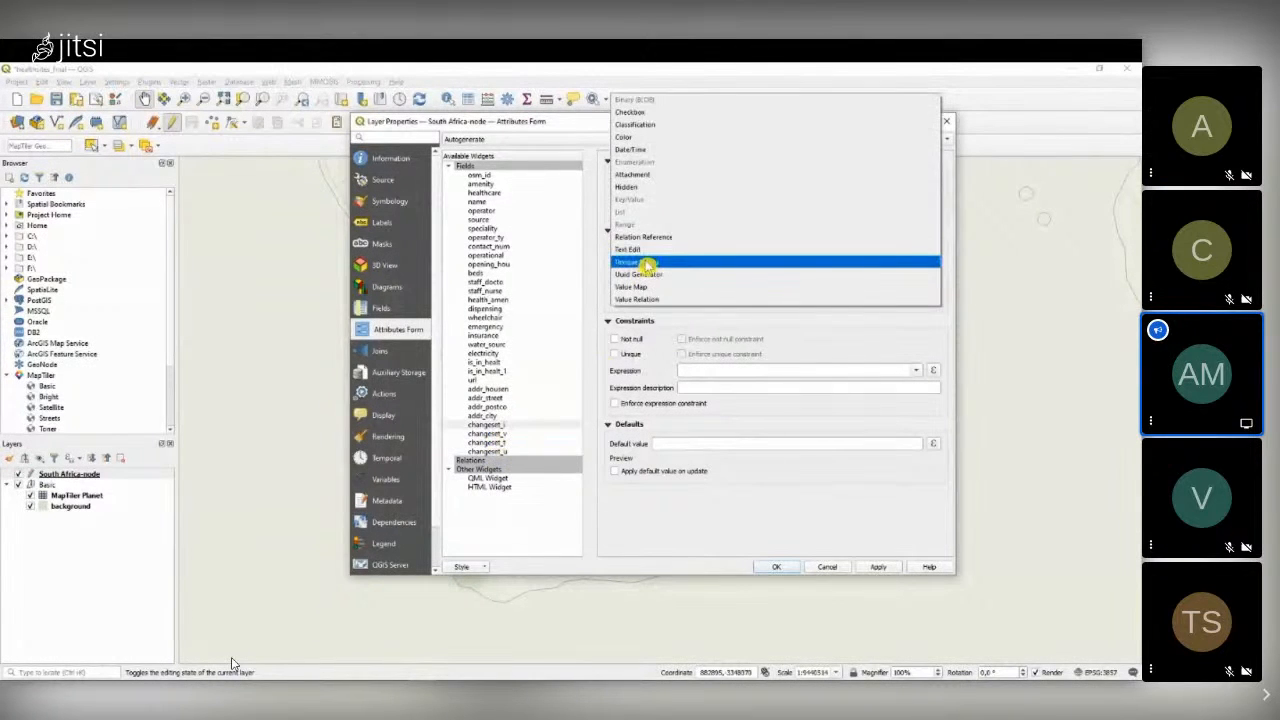
{"action": "left_click", "coordinate": [641, 187]}
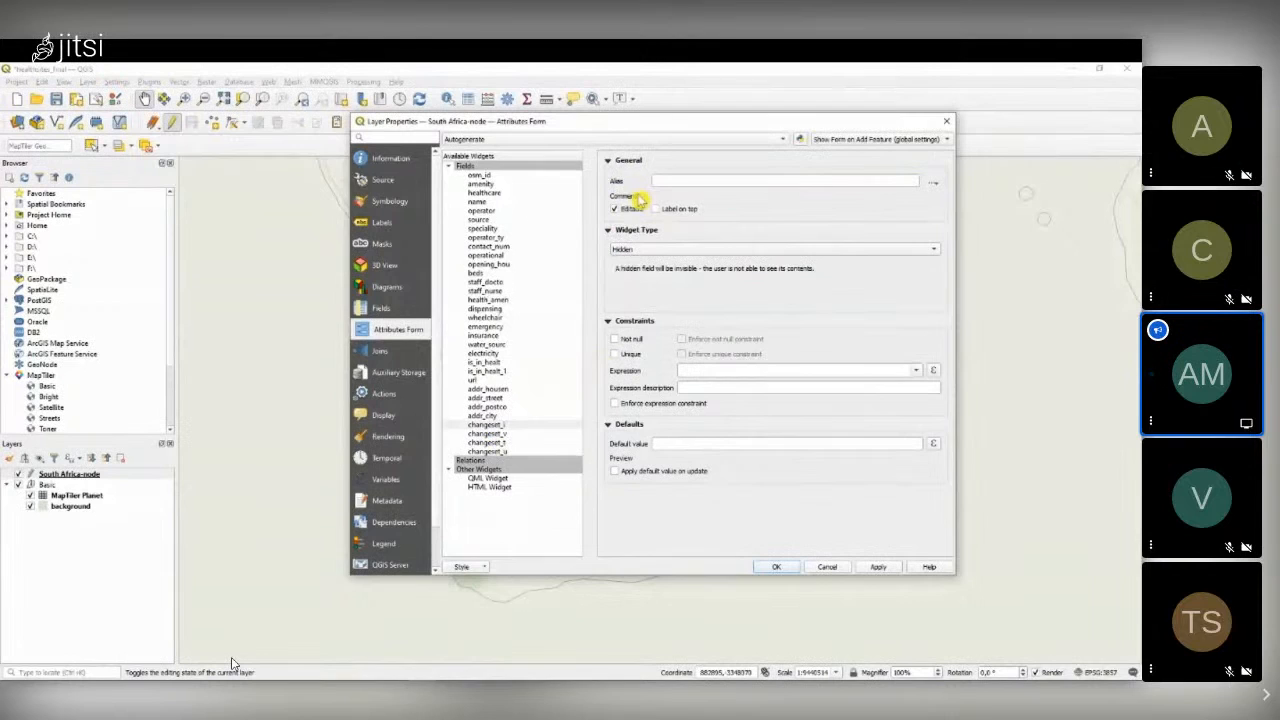
- Set the widget type of the addr_city and addr_postco fields to Hidden in the attributes form
{"action": "left_click", "coordinate": [497, 430]}
{"action": "left_click", "coordinate": [636, 250]}
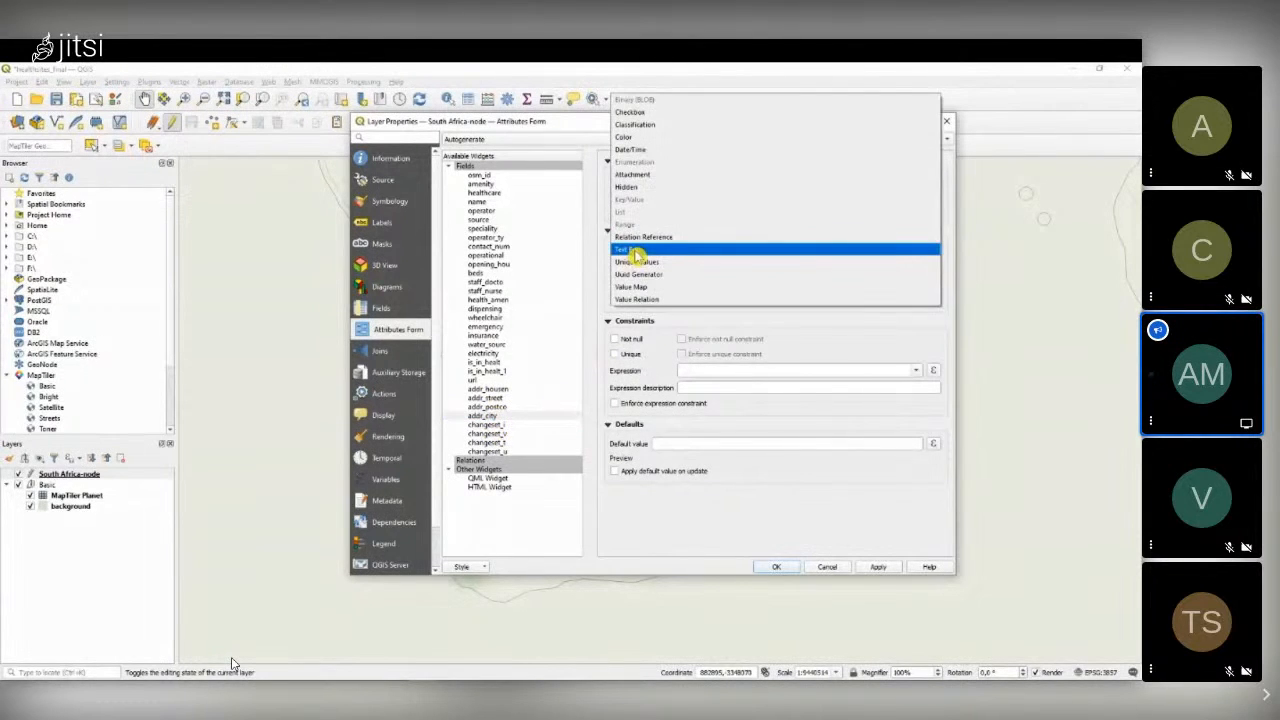
{"action": "left_click", "coordinate": [641, 187]}
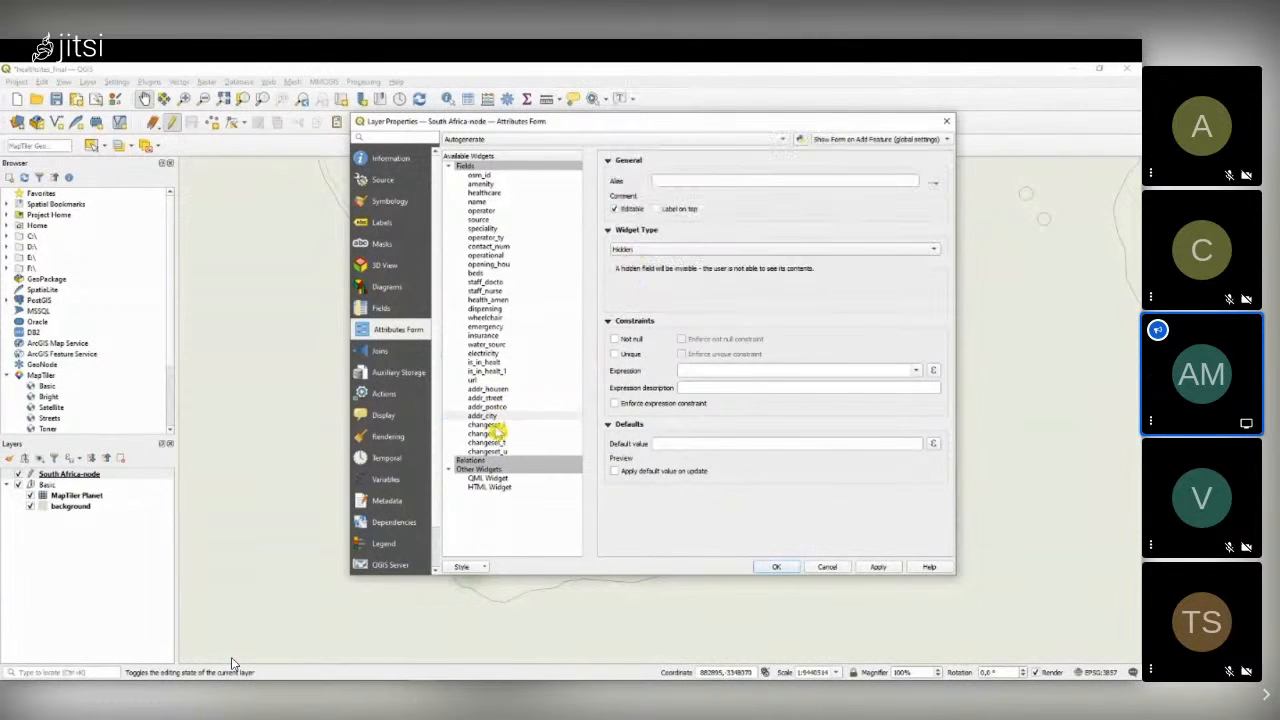
{"action": "left_click", "coordinate": [497, 430]}
{"action": "left_click", "coordinate": [494, 415]}
{"action": "left_click", "coordinate": [628, 250]}
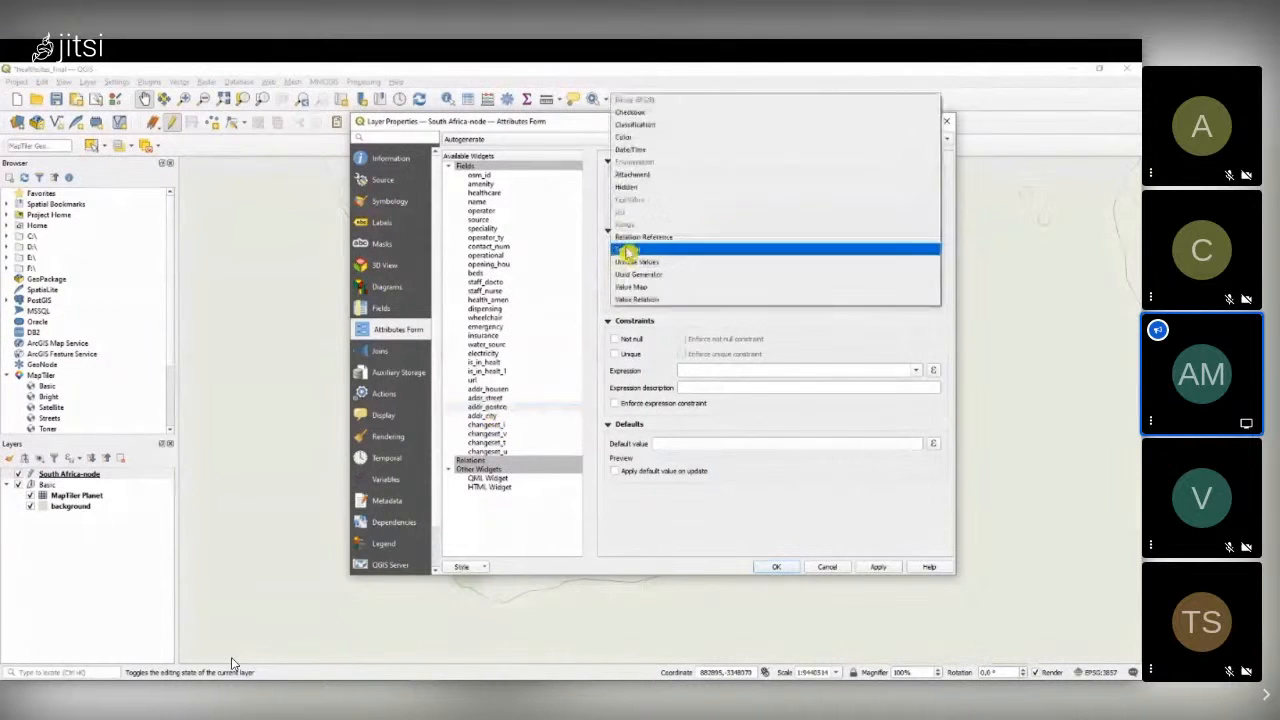
{"action": "left_click", "coordinate": [628, 187]}
{"action": "left_click", "coordinate": [500, 407]}
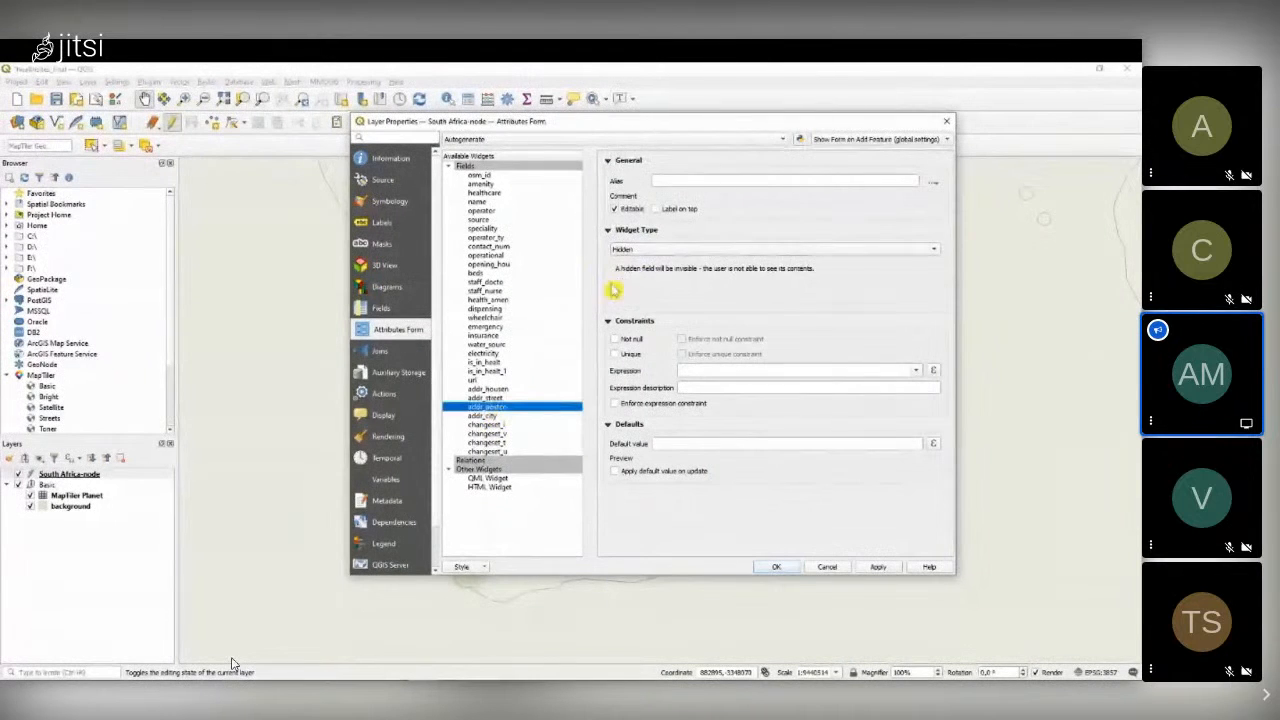
{"action": "left_click", "coordinate": [655, 250]}
{"action": "left_click", "coordinate": [663, 251]}
{"action": "left_click", "coordinate": [490, 406]}
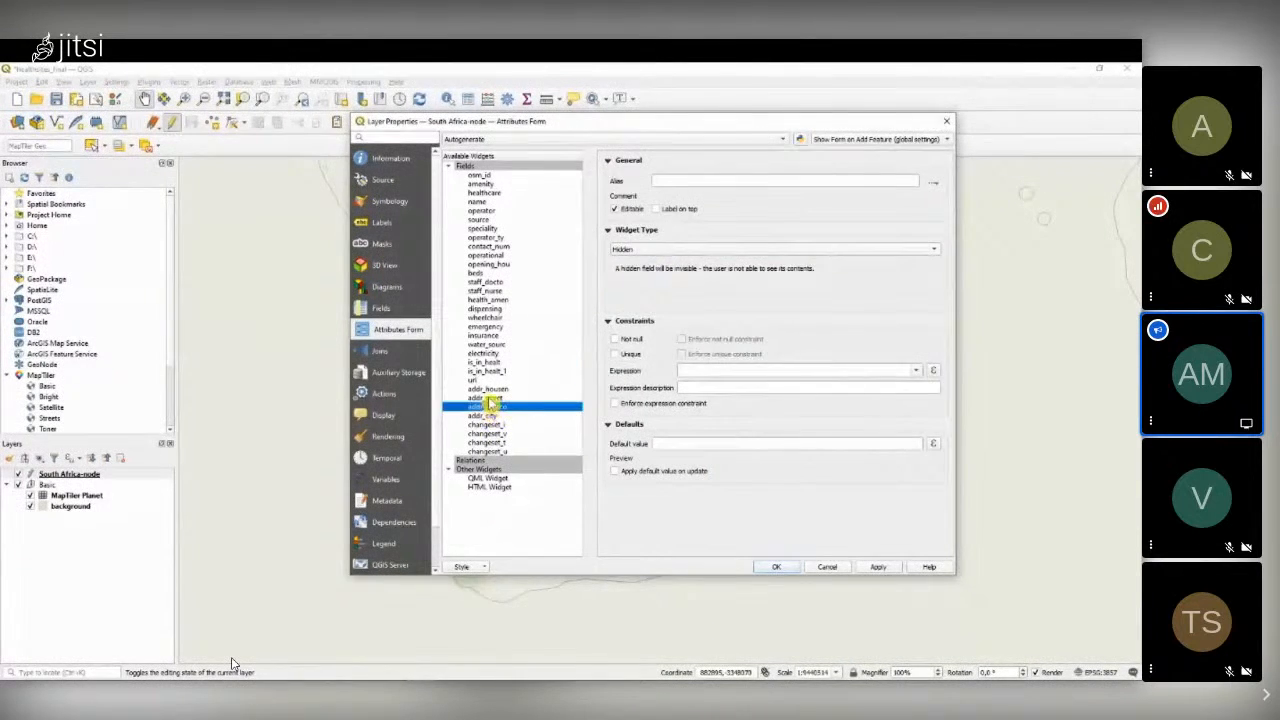
- Set the widget type of the addr_street and addr_housen fields to Hidden in the attributes form
{"action": "left_click", "coordinate": [489, 398]}
{"action": "left_click", "coordinate": [645, 250]}
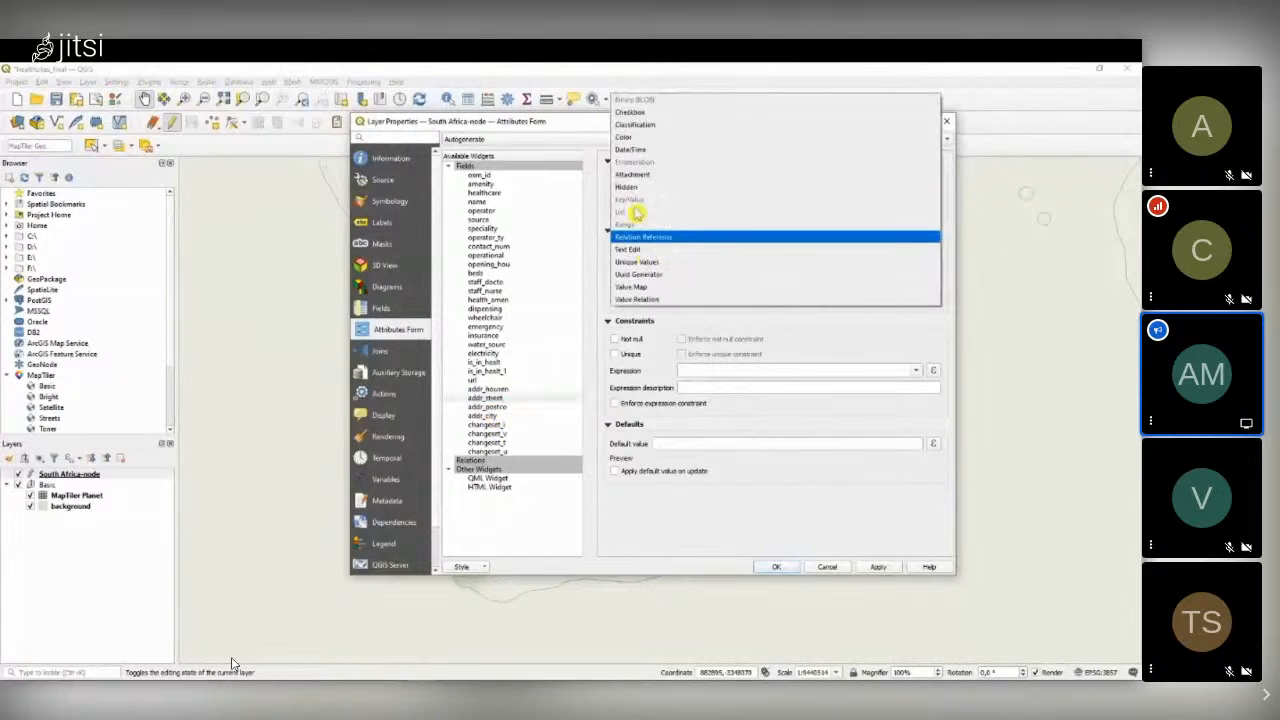
{"action": "left_click", "coordinate": [634, 209]}
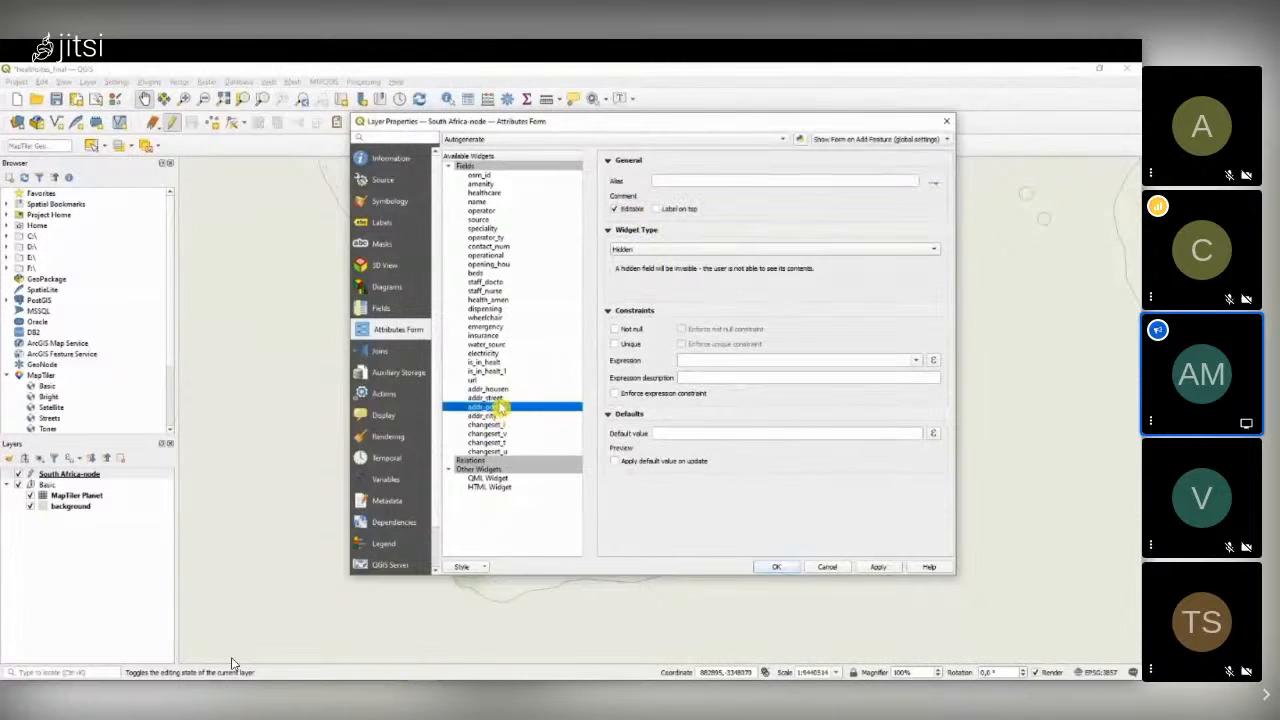
{"action": "left_click", "coordinate": [498, 399]}
{"action": "left_click", "coordinate": [623, 250]}
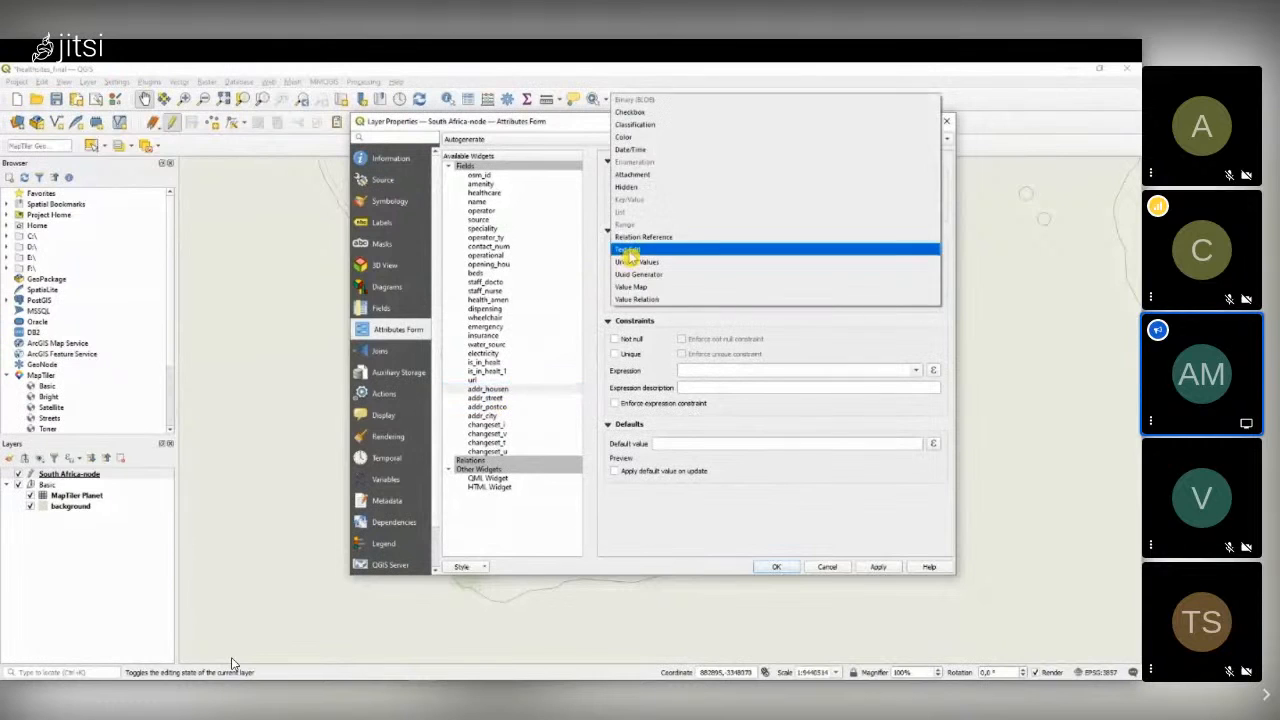
{"action": "left_click", "coordinate": [636, 200]}
{"action": "left_click", "coordinate": [488, 389]}
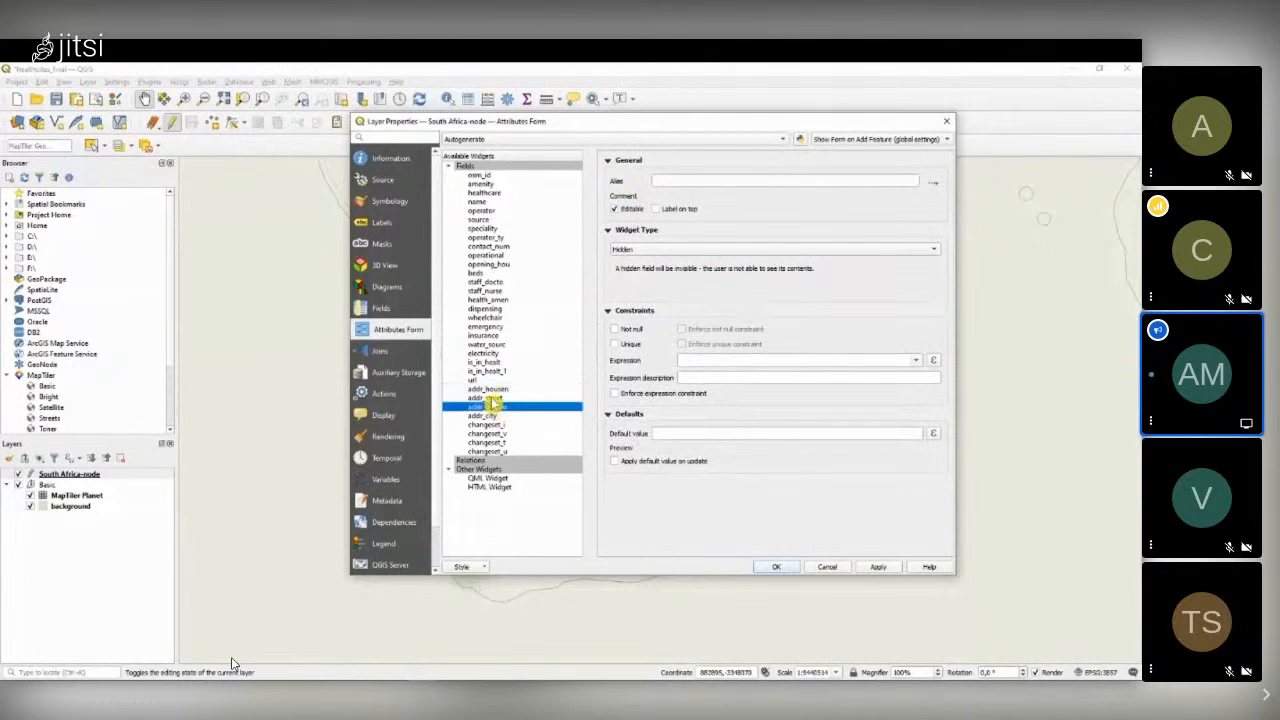
- Set the widget type of the url and is_in_healt_1 fields to Hidden in the attributes form
{"action": "left_click", "coordinate": [476, 388]}
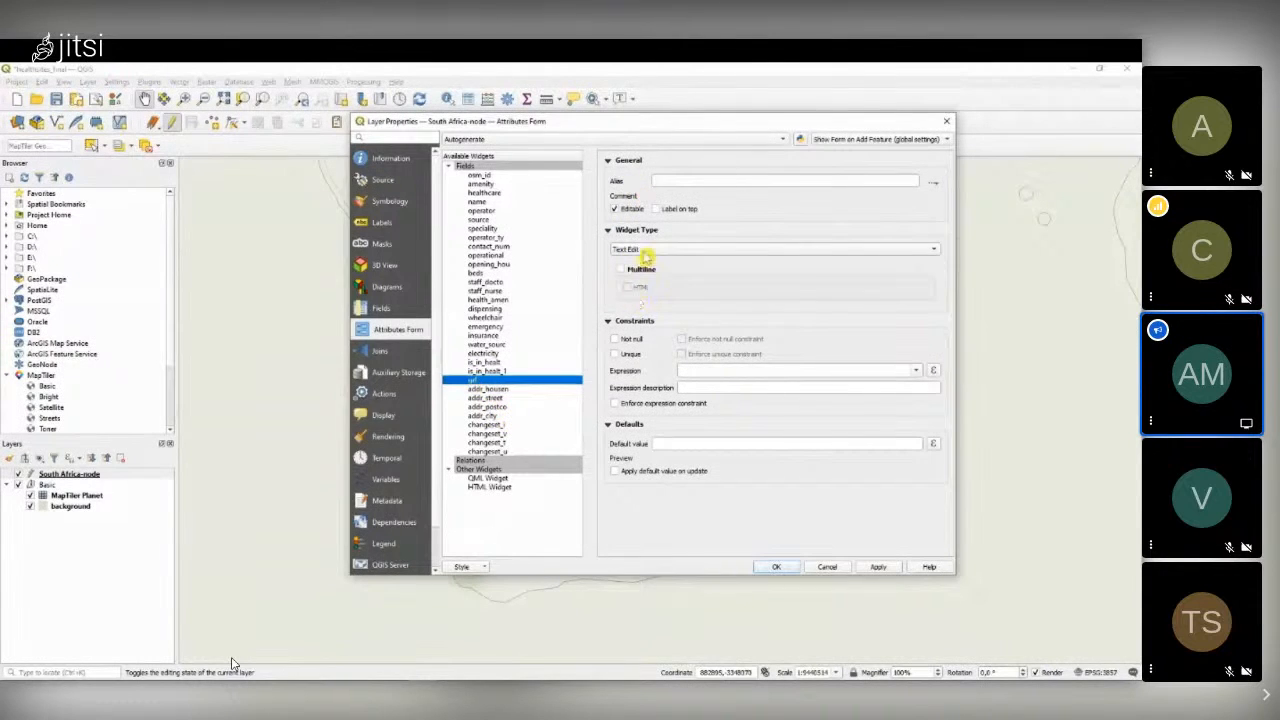
{"action": "left_click", "coordinate": [643, 250]}
{"action": "left_click", "coordinate": [476, 392]}
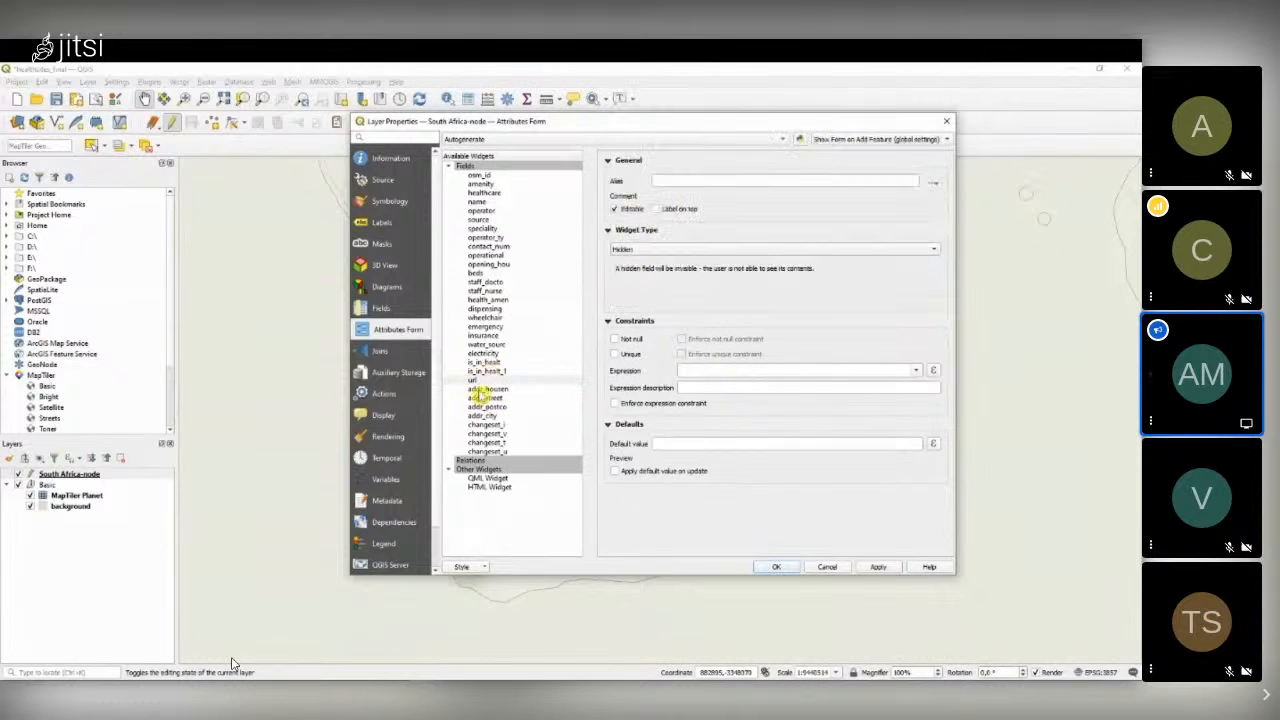
{"action": "left_click", "coordinate": [480, 380]}
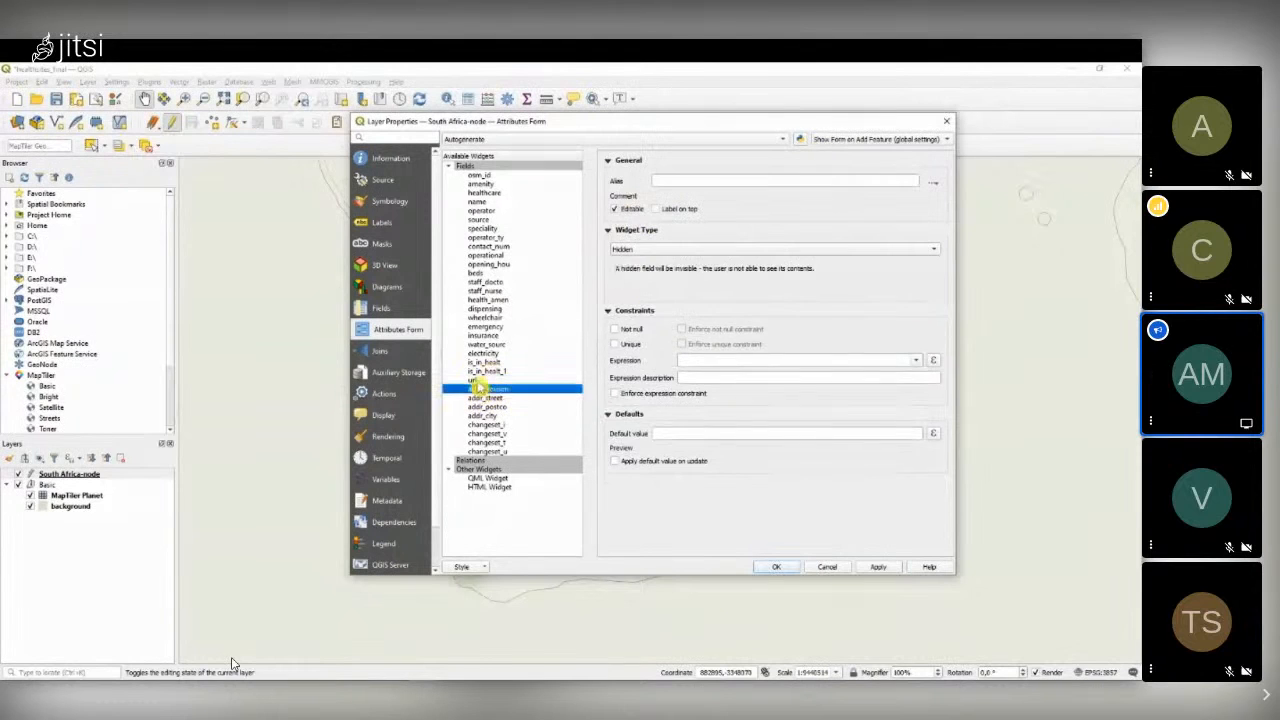
{"action": "left_click", "coordinate": [617, 250]}
{"action": "left_click", "coordinate": [452, 353]}
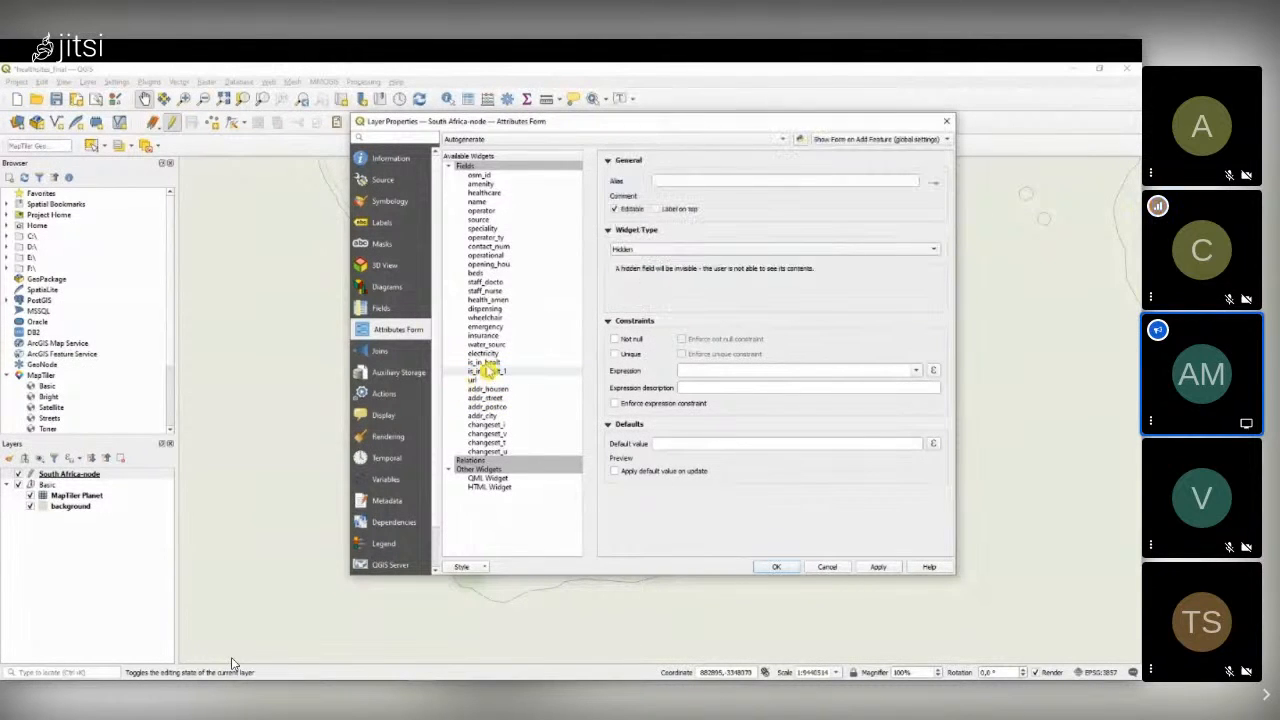
- Set the is_in_healt field's widget type to Hidden, check the fields from electricity up to emergency, and apply the form changes
{"action": "left_click", "coordinate": [486, 365]}
{"action": "left_click", "coordinate": [641, 247]}
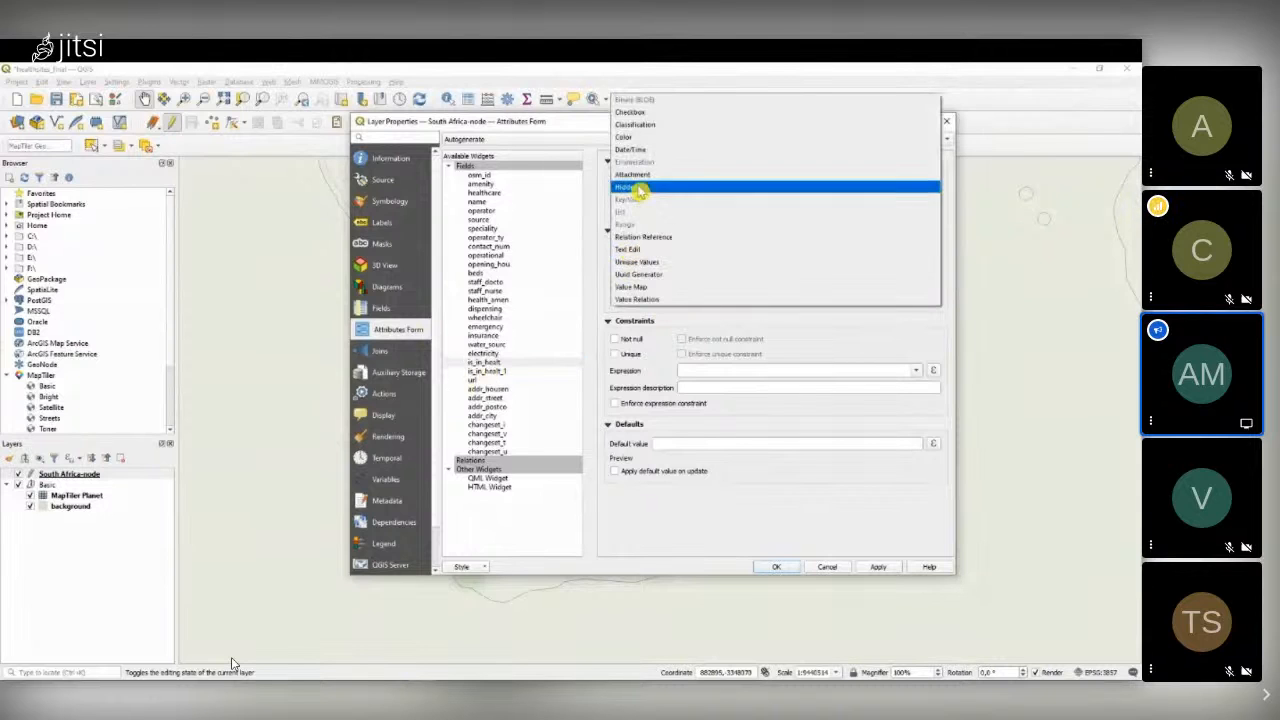
{"action": "left_click", "coordinate": [630, 187]}
{"action": "left_click", "coordinate": [488, 354]}
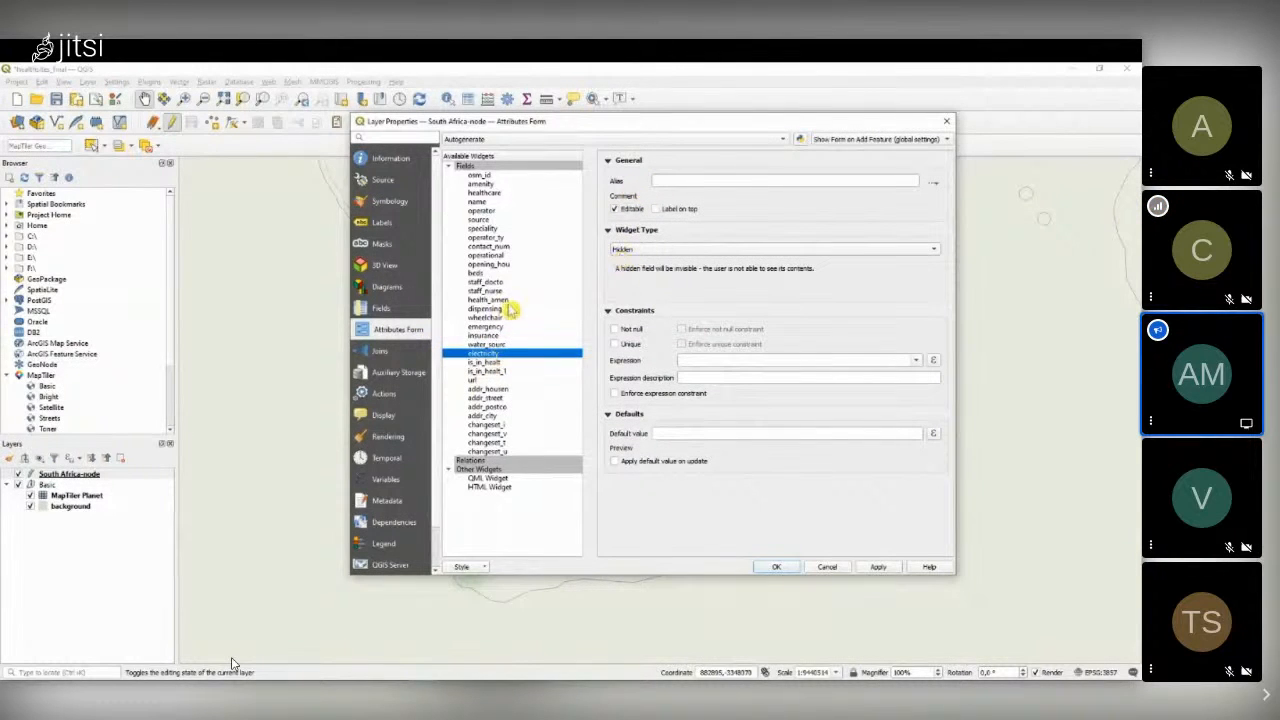
{"action": "left_click", "coordinate": [478, 345]}
{"action": "left_click", "coordinate": [493, 336]}
{"action": "left_click", "coordinate": [488, 327]}
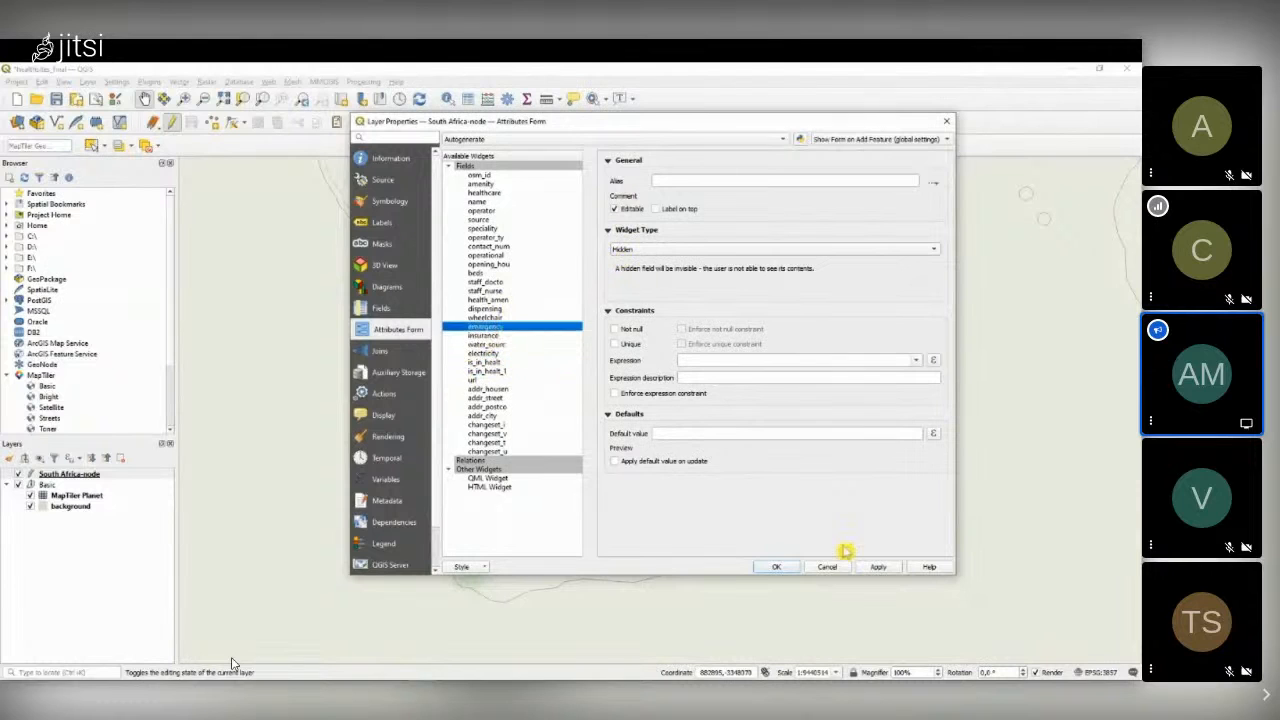
{"action": "left_click", "coordinate": [872, 567]}
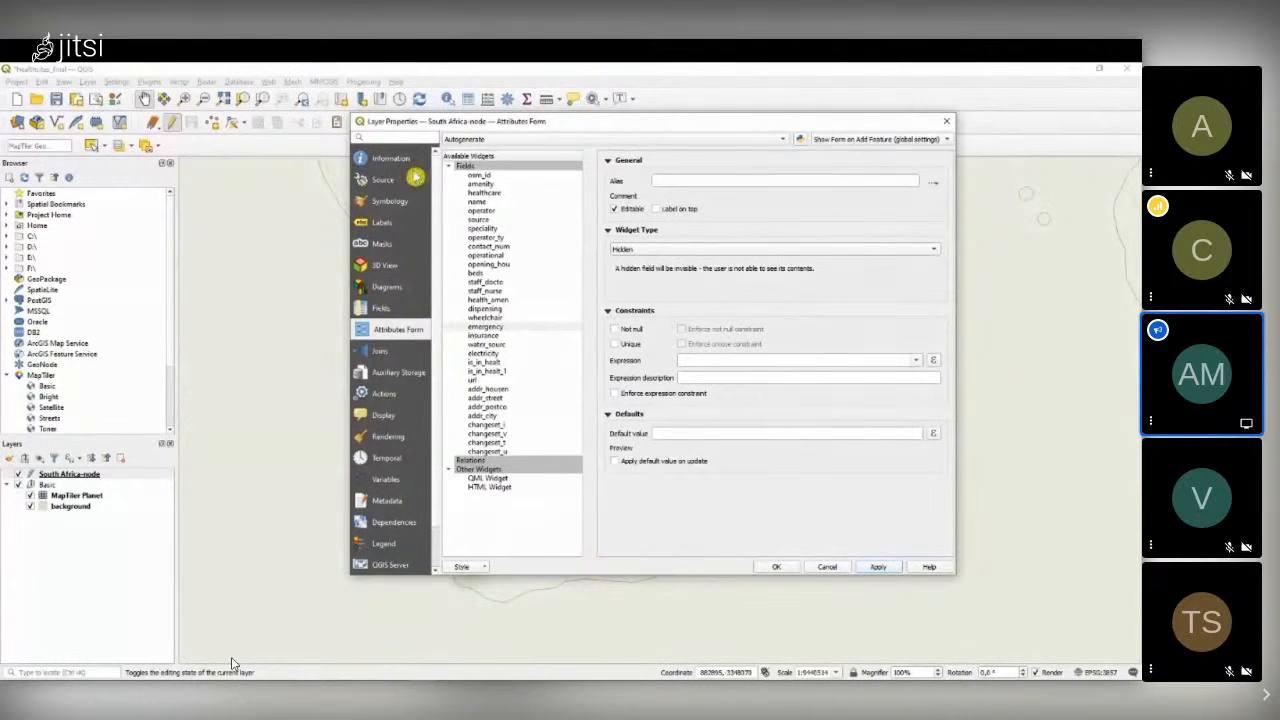
- Turn off editing mode for the South Africa-node fields and accept the layer properties
{"action": "left_click", "coordinate": [387, 312]}
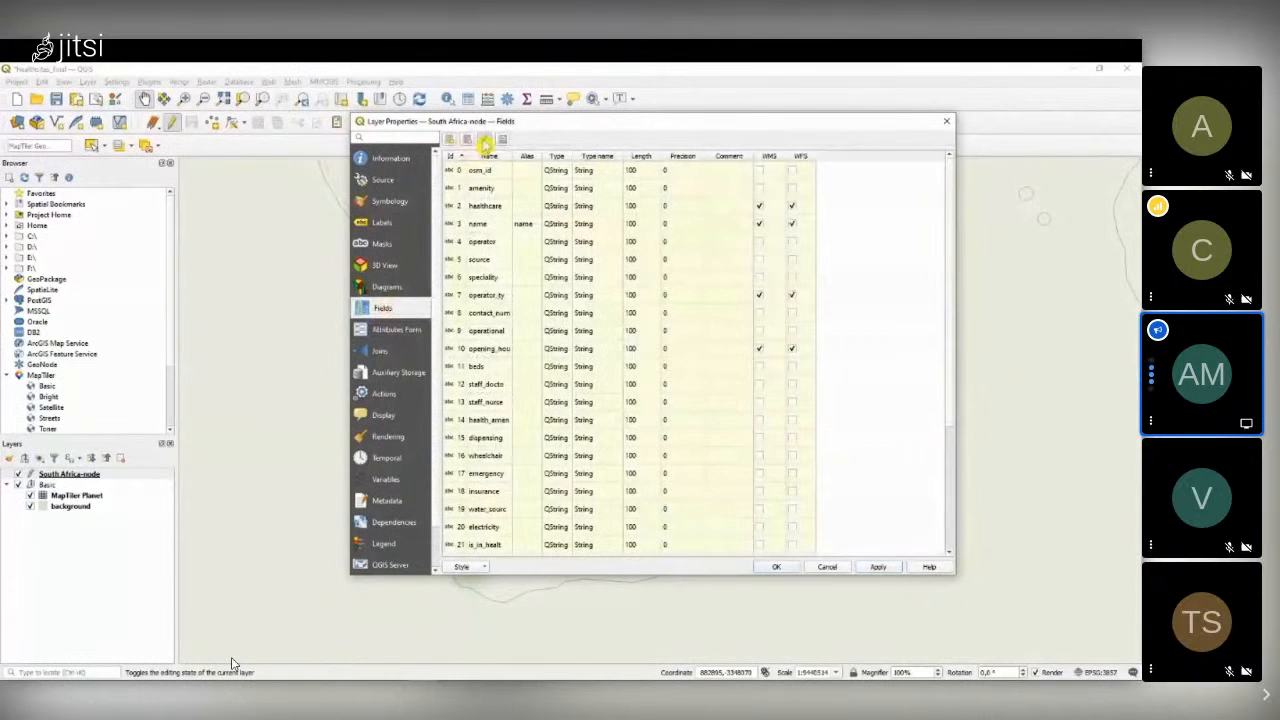
{"action": "left_click", "coordinate": [485, 140]}
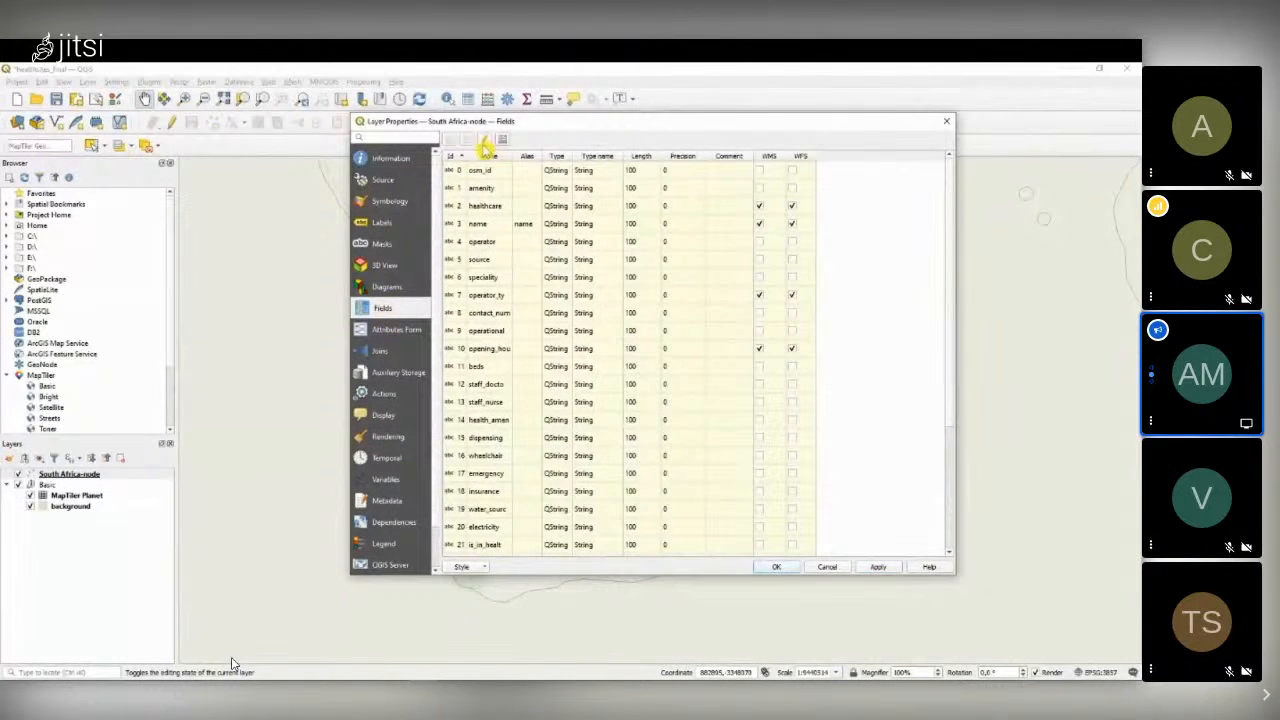
{"action": "left_click", "coordinate": [776, 567]}
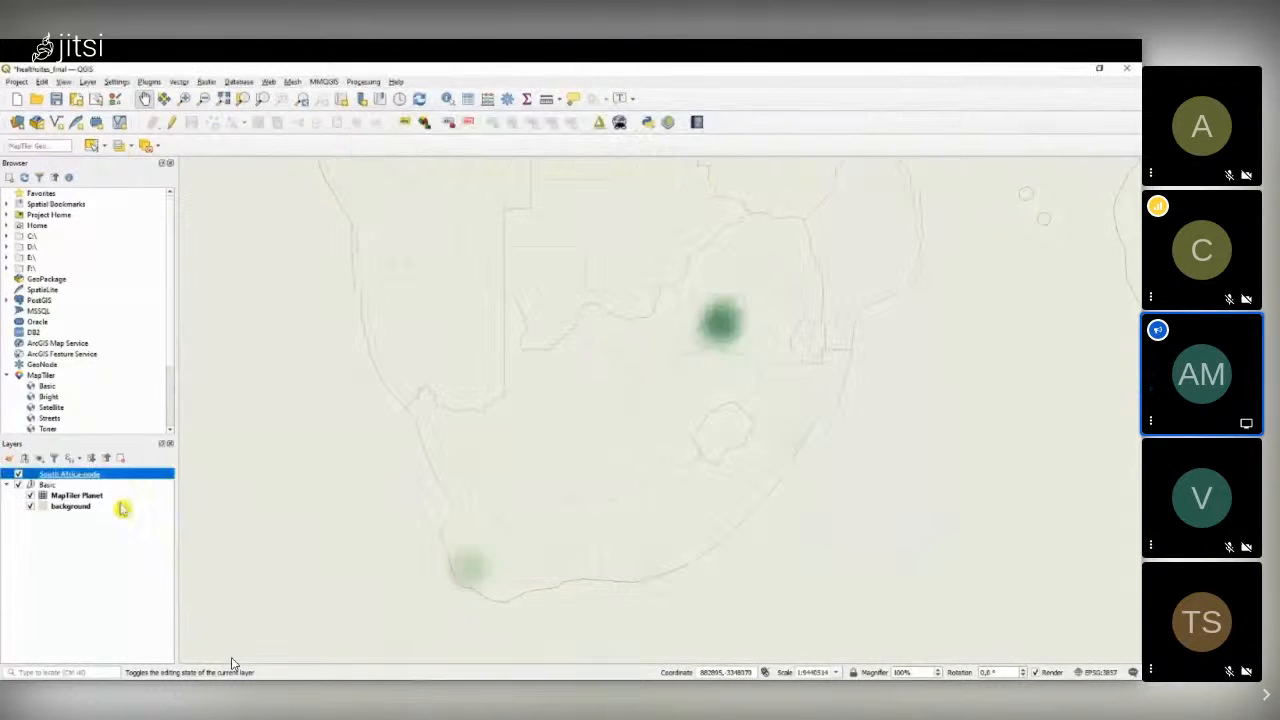
- Reopen the South Africa-node layer properties and review the aliases in its field list
{"action": "right_click", "coordinate": [83, 478]}
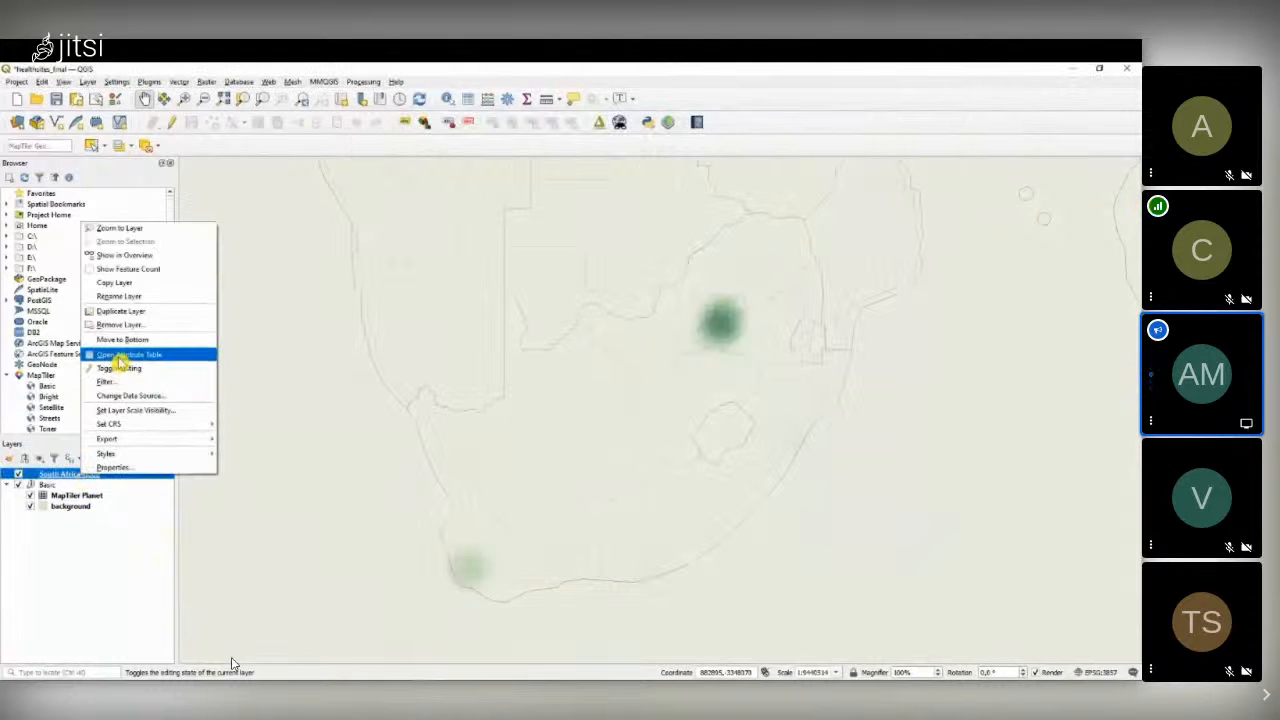
{"action": "left_click", "coordinate": [118, 472]}
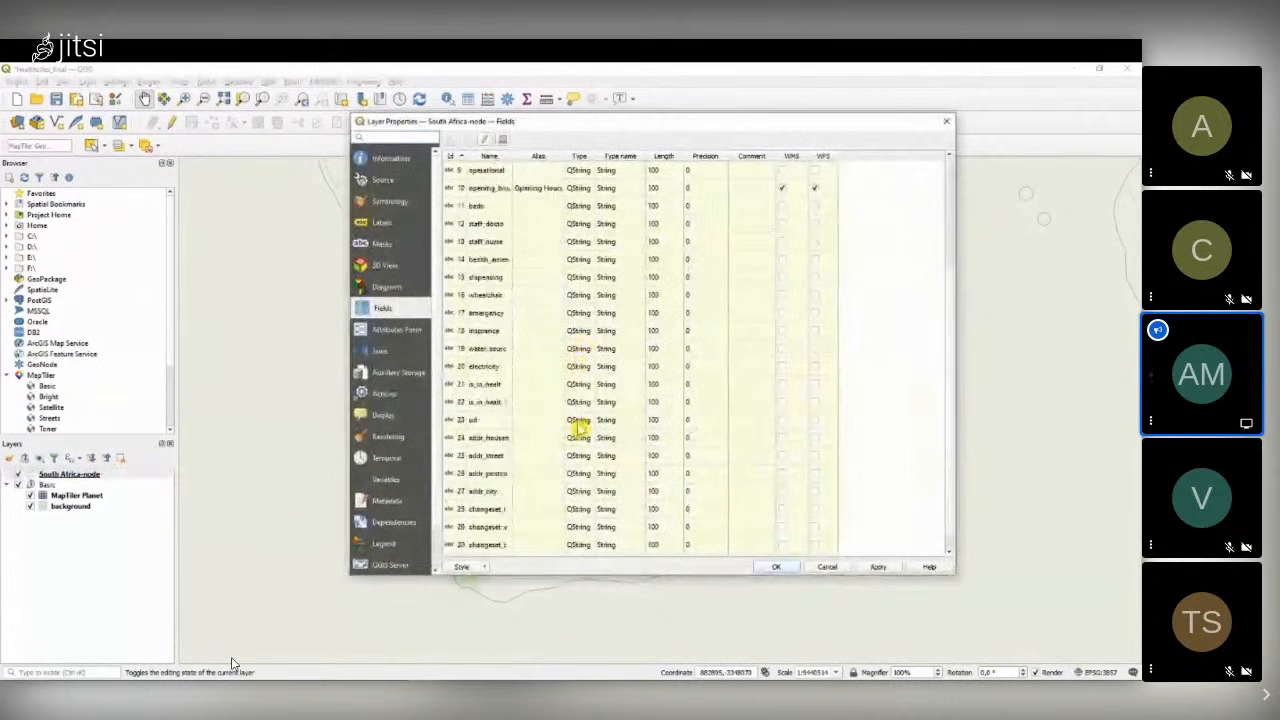
{"action": "scroll", "coordinate": [580, 425], "scroll_direction": "up", "scroll_amount": 3}
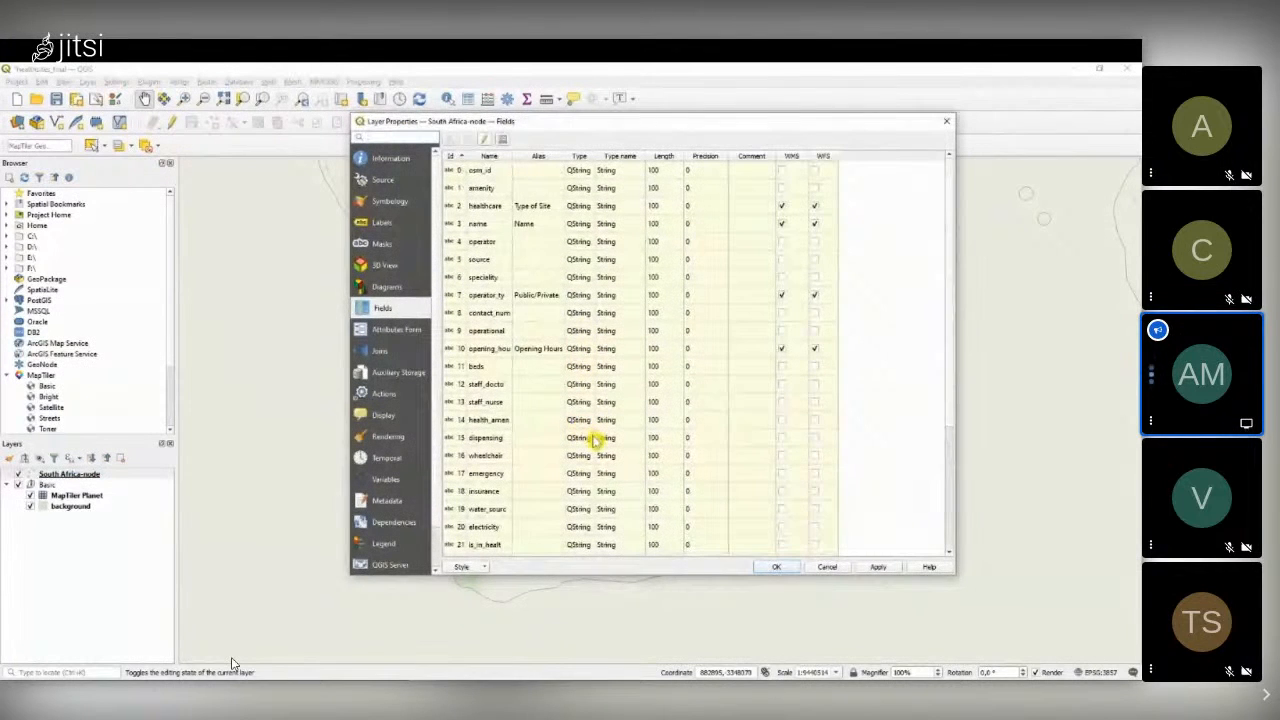
{"action": "left_click", "coordinate": [774, 567]}
- Set the project title to "Healthsites in South Africa" in the project's general properties
{"action": "left_click", "coordinate": [17, 81]}
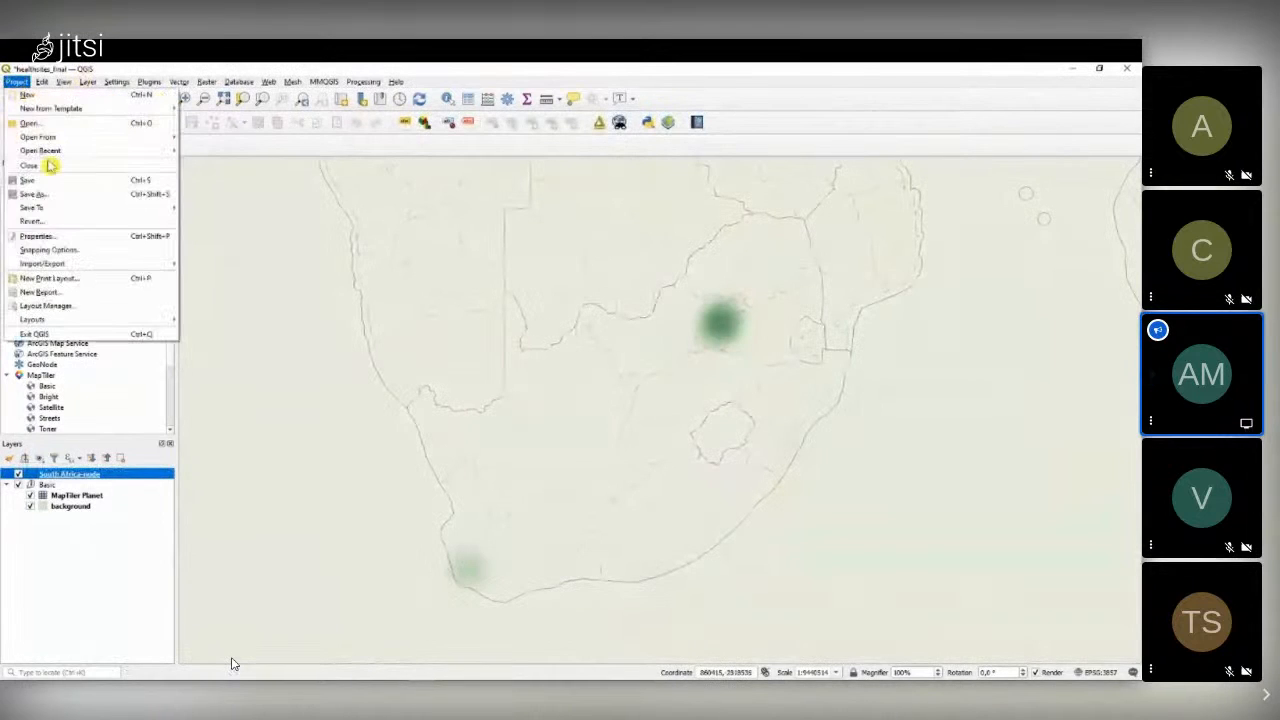
{"action": "left_click", "coordinate": [136, 240]}
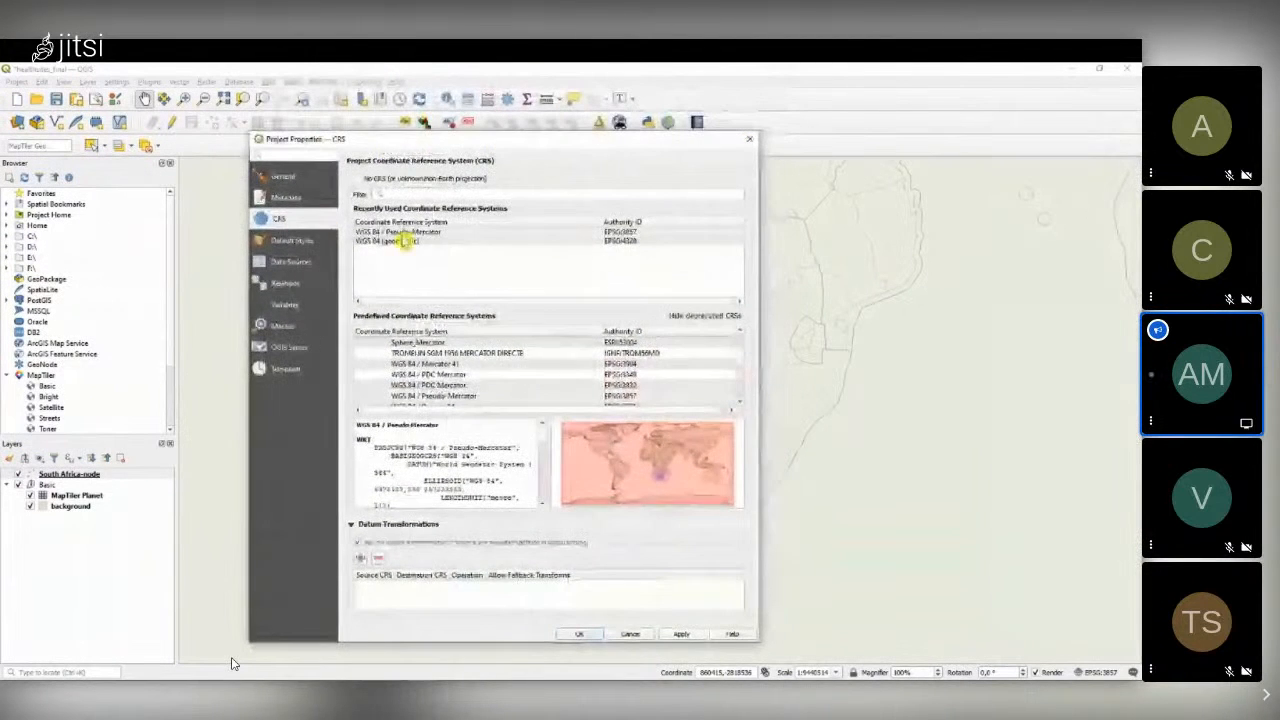
{"action": "left_click", "coordinate": [300, 198]}
{"action": "left_click", "coordinate": [300, 180]}
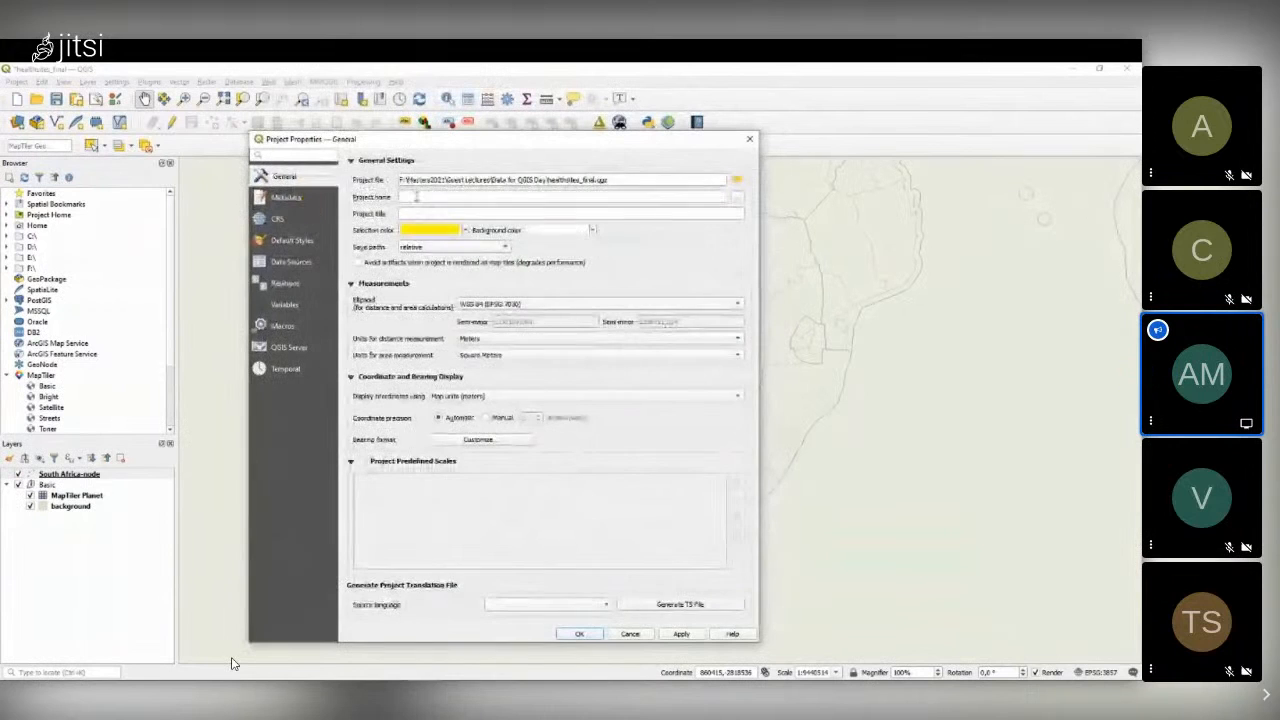
{"action": "left_click", "coordinate": [445, 215]}
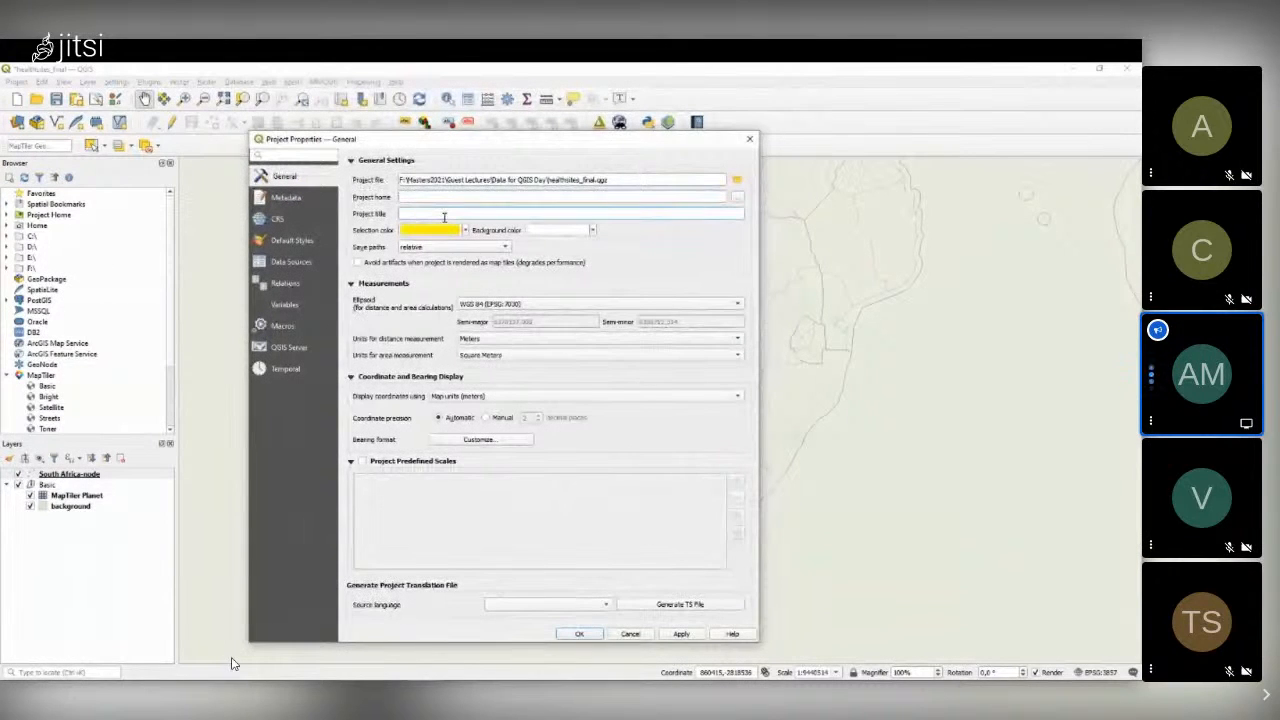
{"action": "type", "text": "Healthsites in South Africa"}
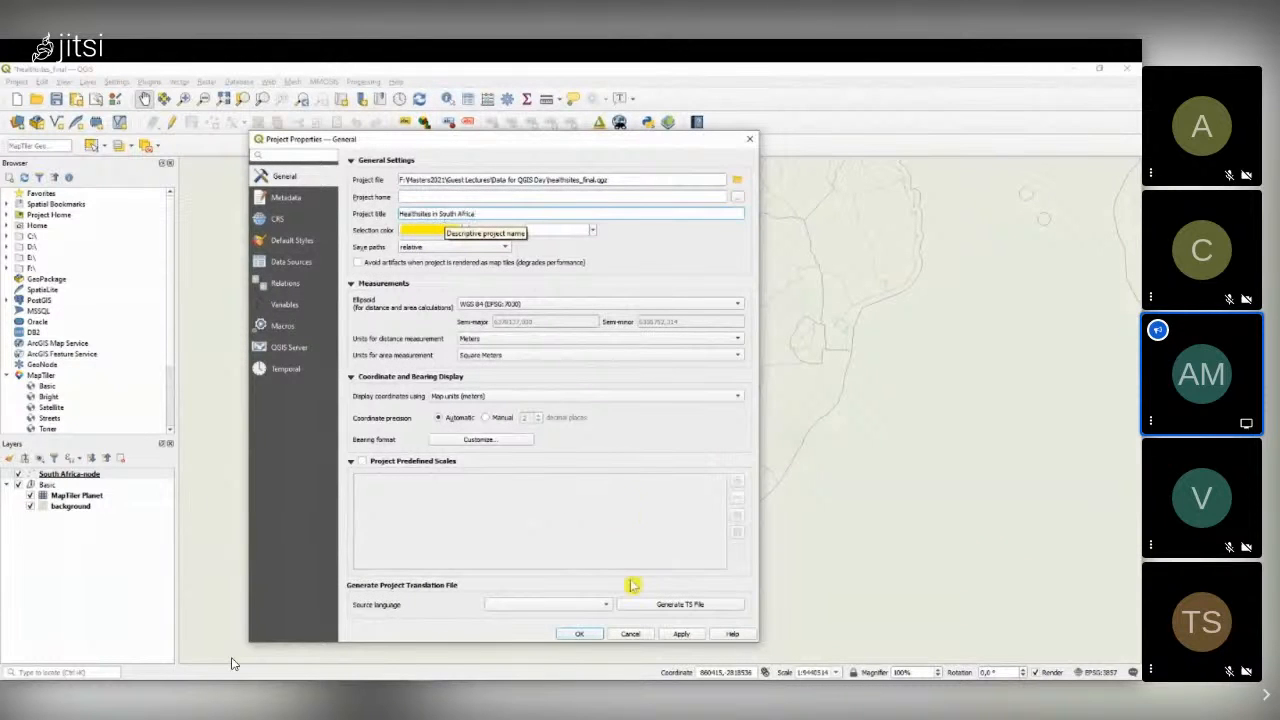
{"action": "left_click", "coordinate": [580, 634]}
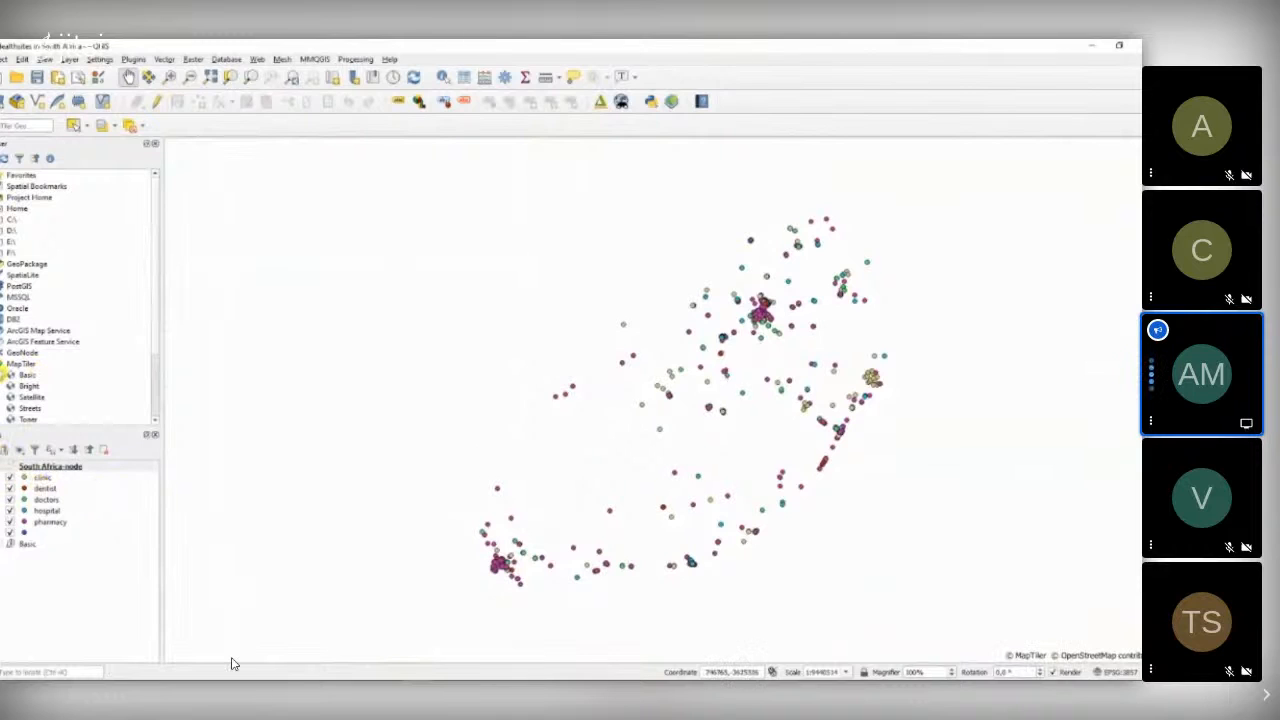
- View the settings for creating a new XYZ Tiles connection and close them without adding one
{"action": "left_click", "coordinate": [4, 366]}
{"action": "scroll", "coordinate": [57, 355], "scroll_direction": "down", "scroll_amount": 1}
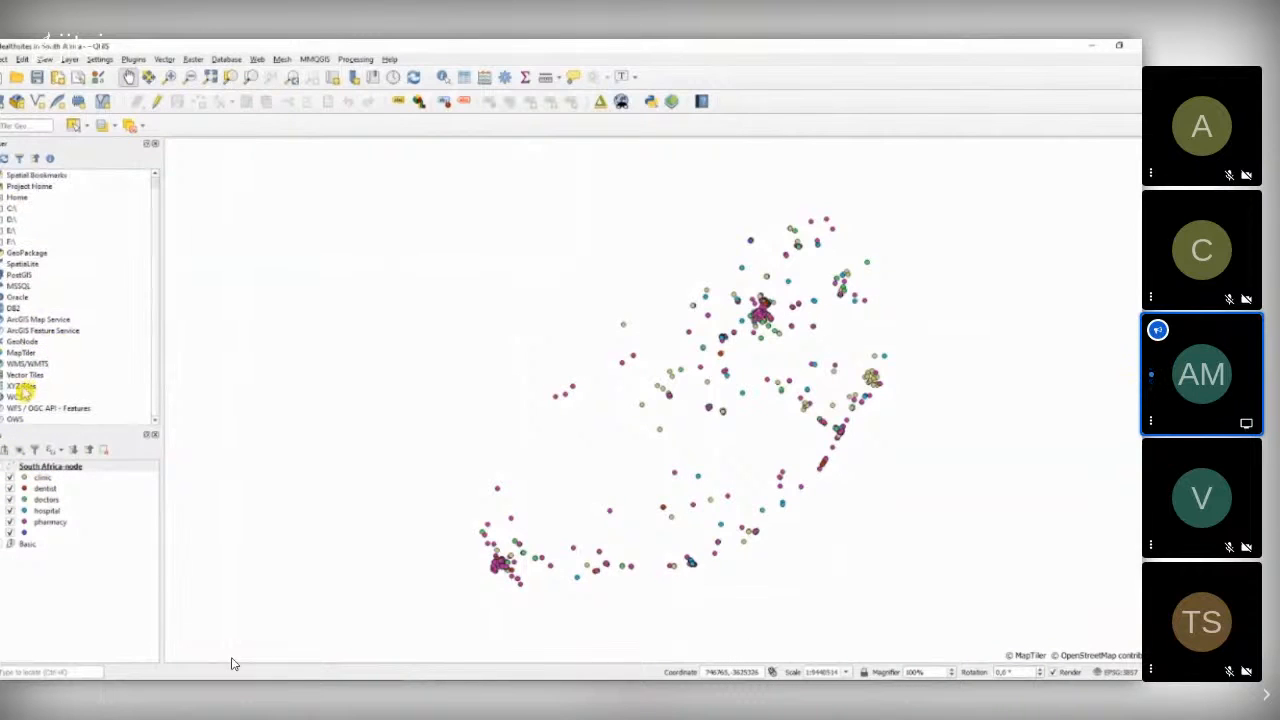
{"action": "left_click", "coordinate": [22, 389]}
{"action": "right_click", "coordinate": [33, 387]}
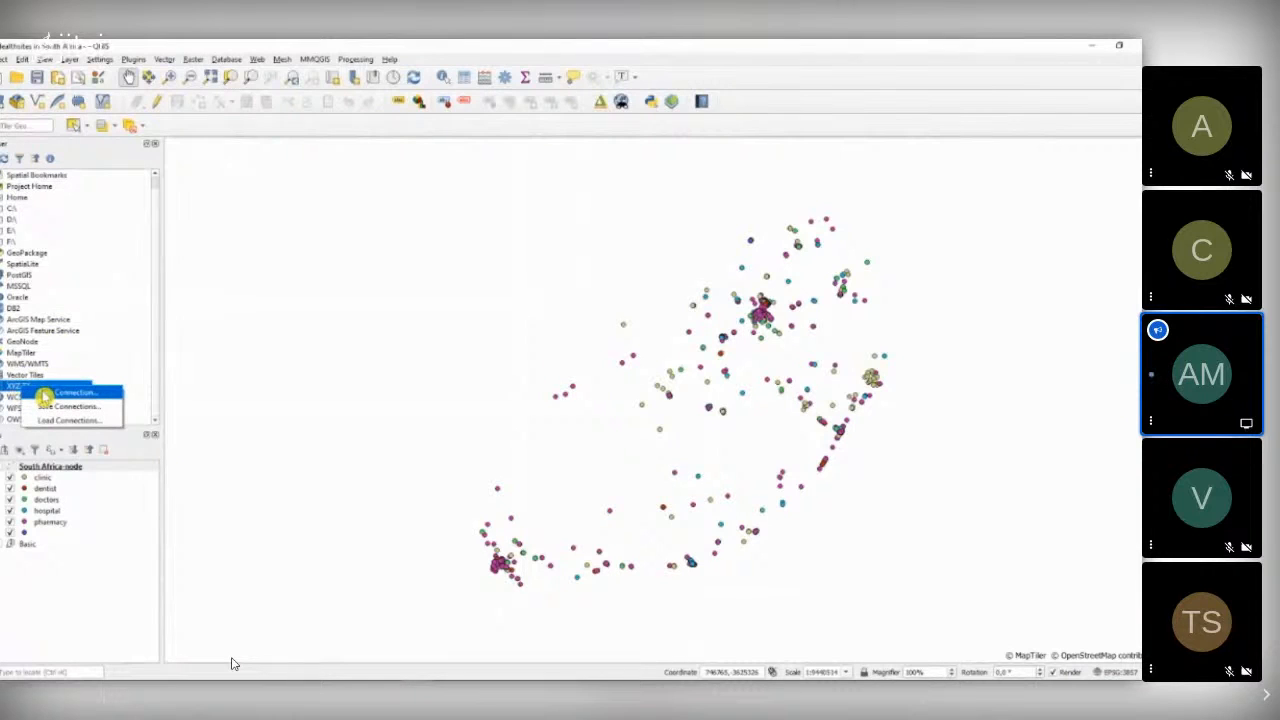
{"action": "left_click", "coordinate": [60, 392]}
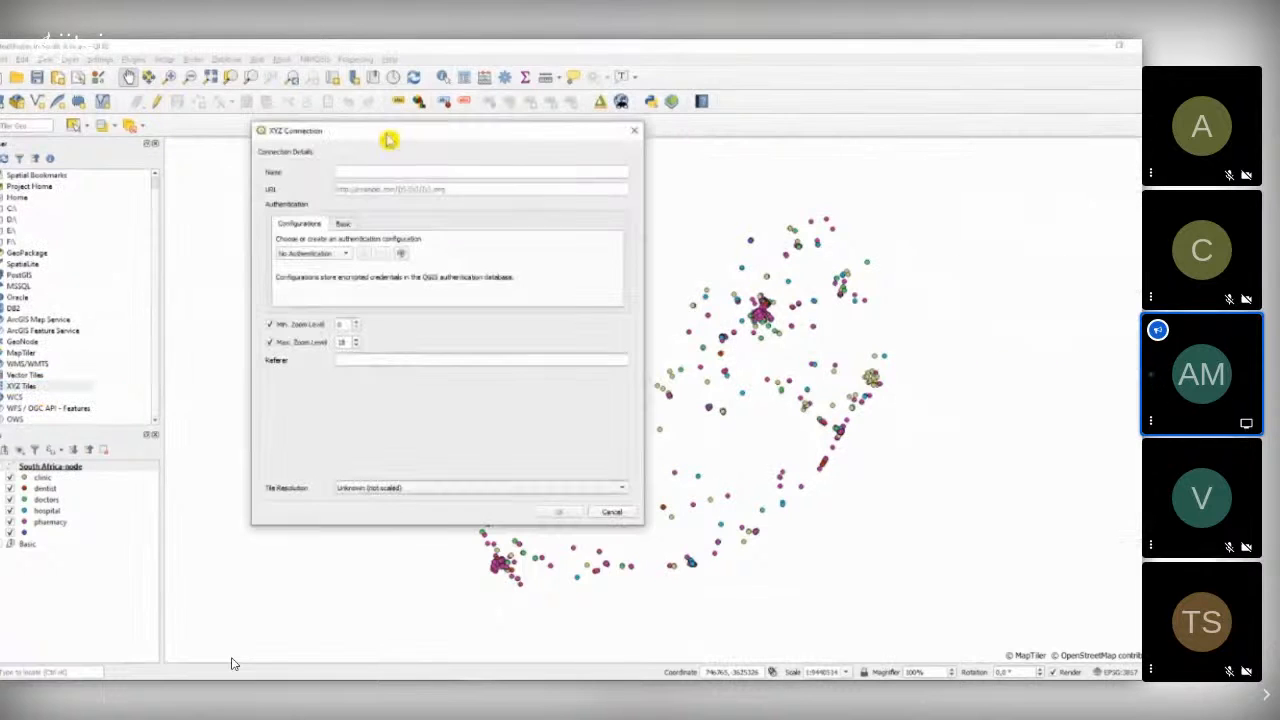
{"action": "left_click", "coordinate": [371, 189]}
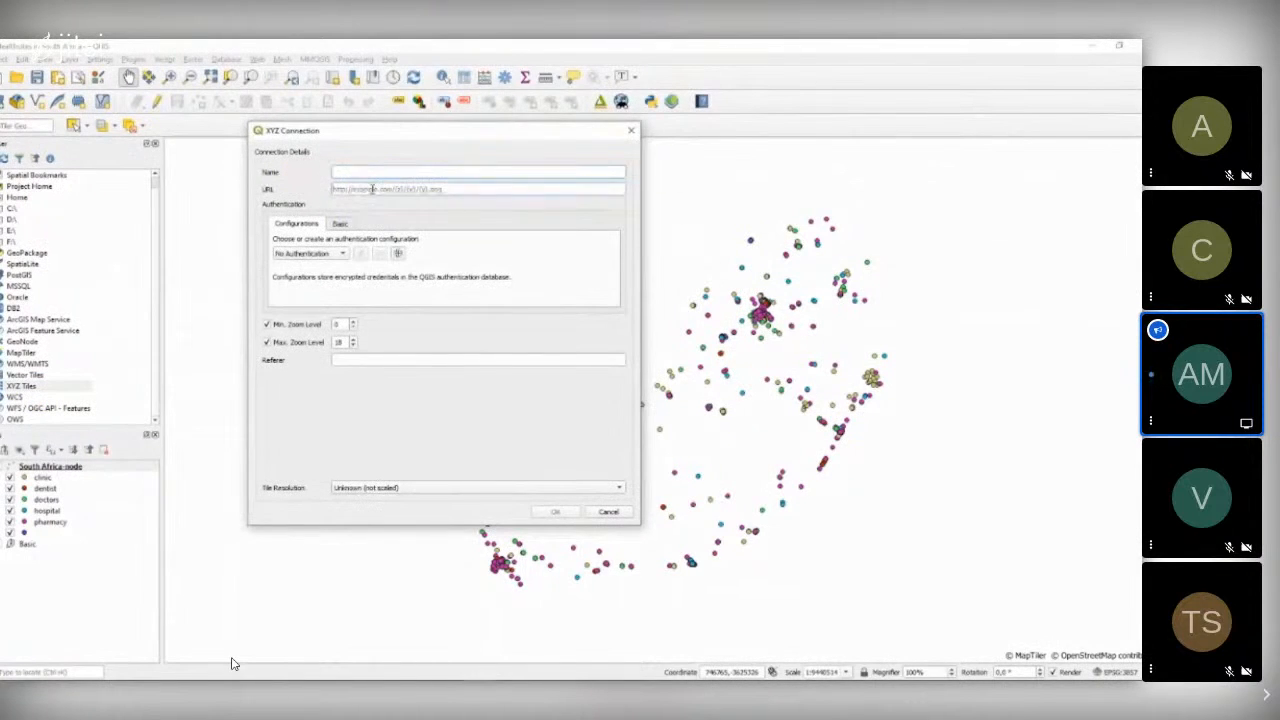
{"action": "left_click", "coordinate": [630, 134]}
- Add the Stamen Toner Light basemap from the XYZ Tiles connections to the project's layers
{"action": "left_click", "coordinate": [24, 386]}
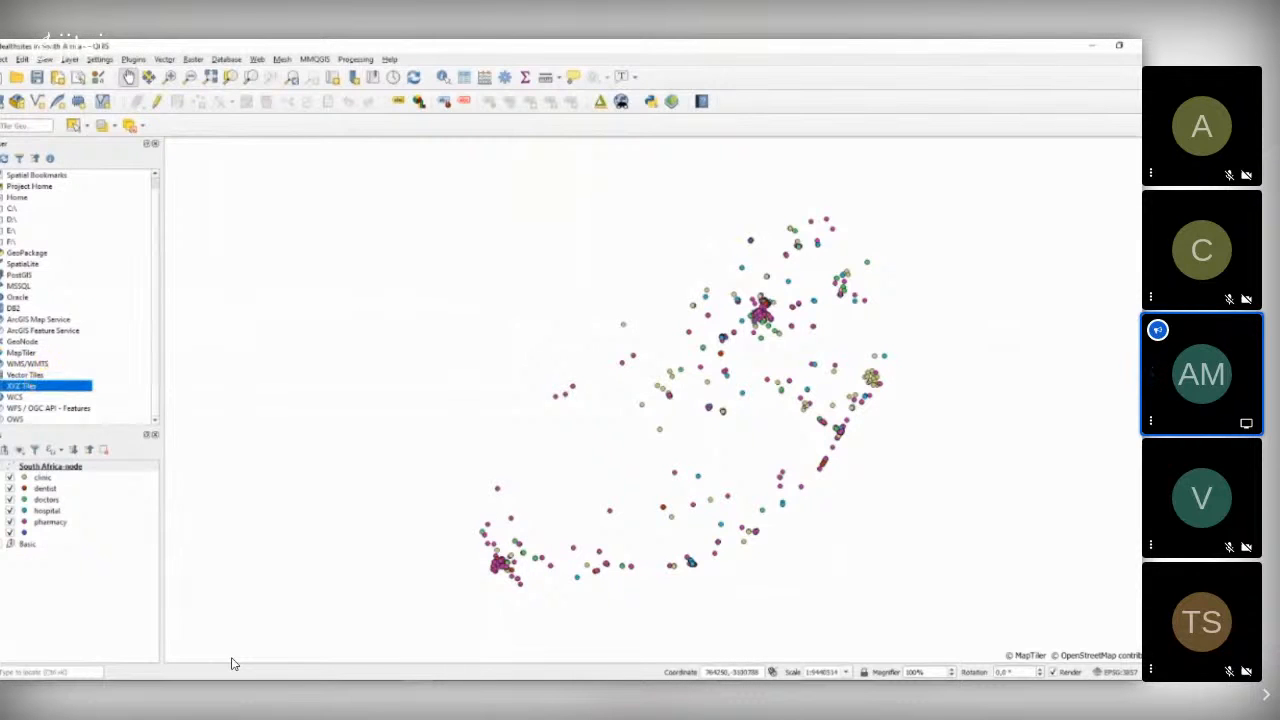
{"action": "double_click", "coordinate": [24, 386]}
{"action": "scroll", "coordinate": [60, 340], "scroll_direction": "down", "scroll_amount": 8}
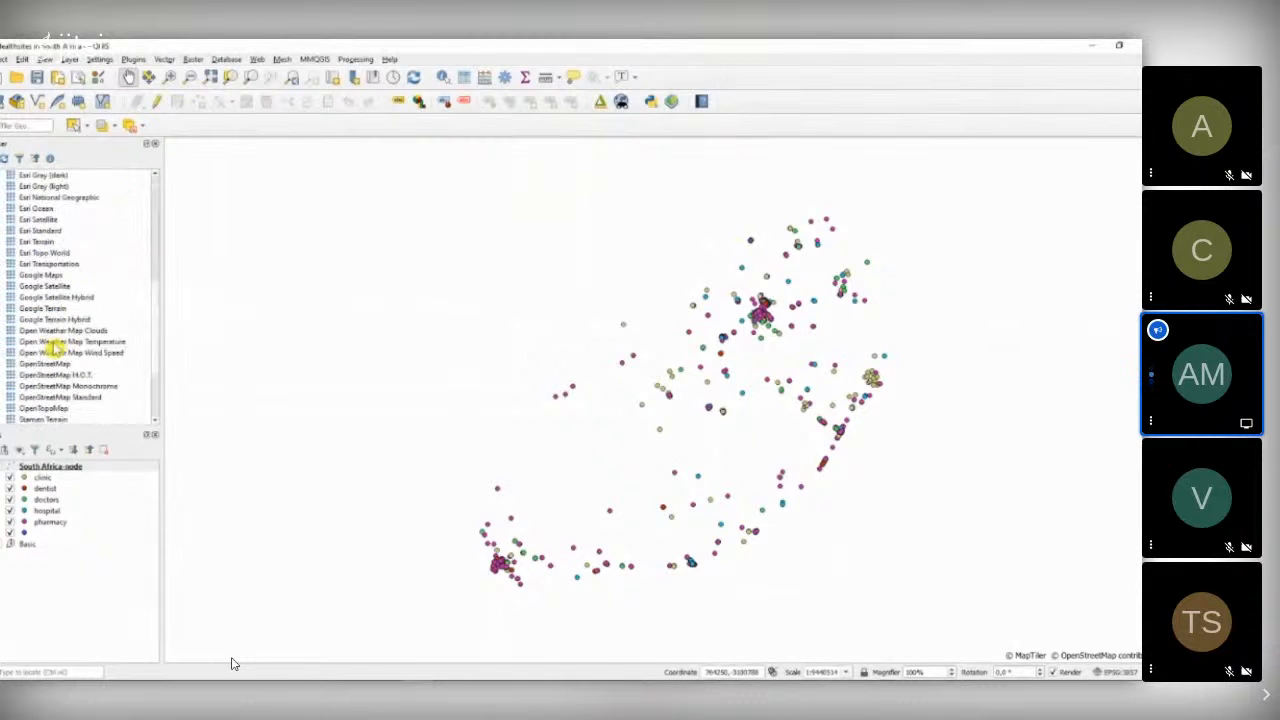
{"action": "scroll", "coordinate": [55, 347], "scroll_direction": "down", "scroll_amount": 3}
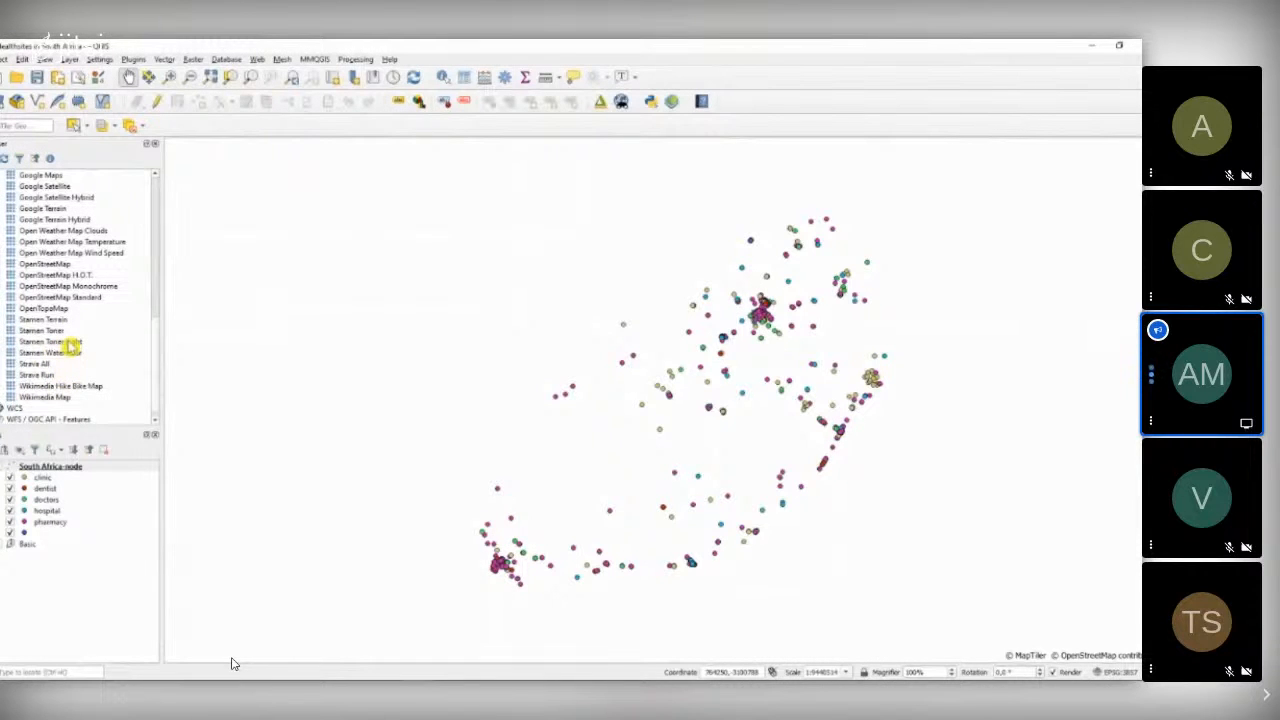
{"action": "left_click_drag", "start_coordinate": [72, 342], "coordinate": [71, 557]}
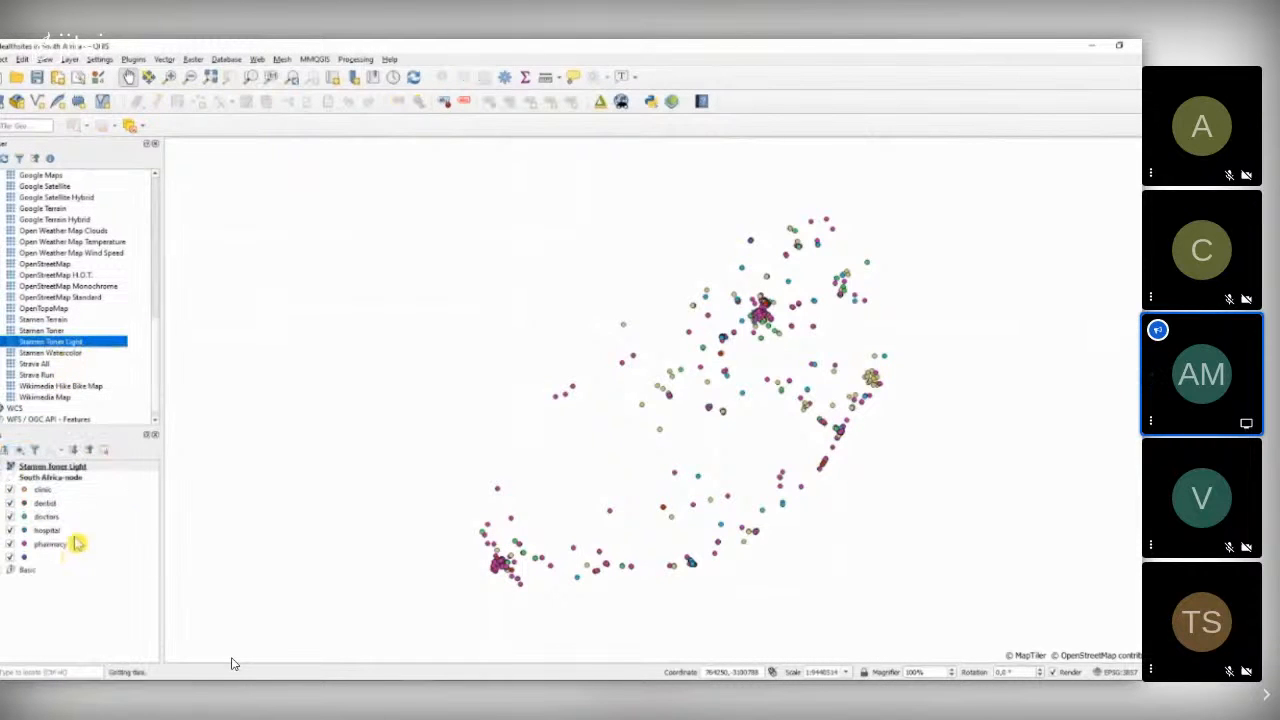
- Move the Stamen Toner Light layer below the South Africa-node layer and inspect the health sites on the basemap
{"action": "left_click", "coordinate": [50, 467]}
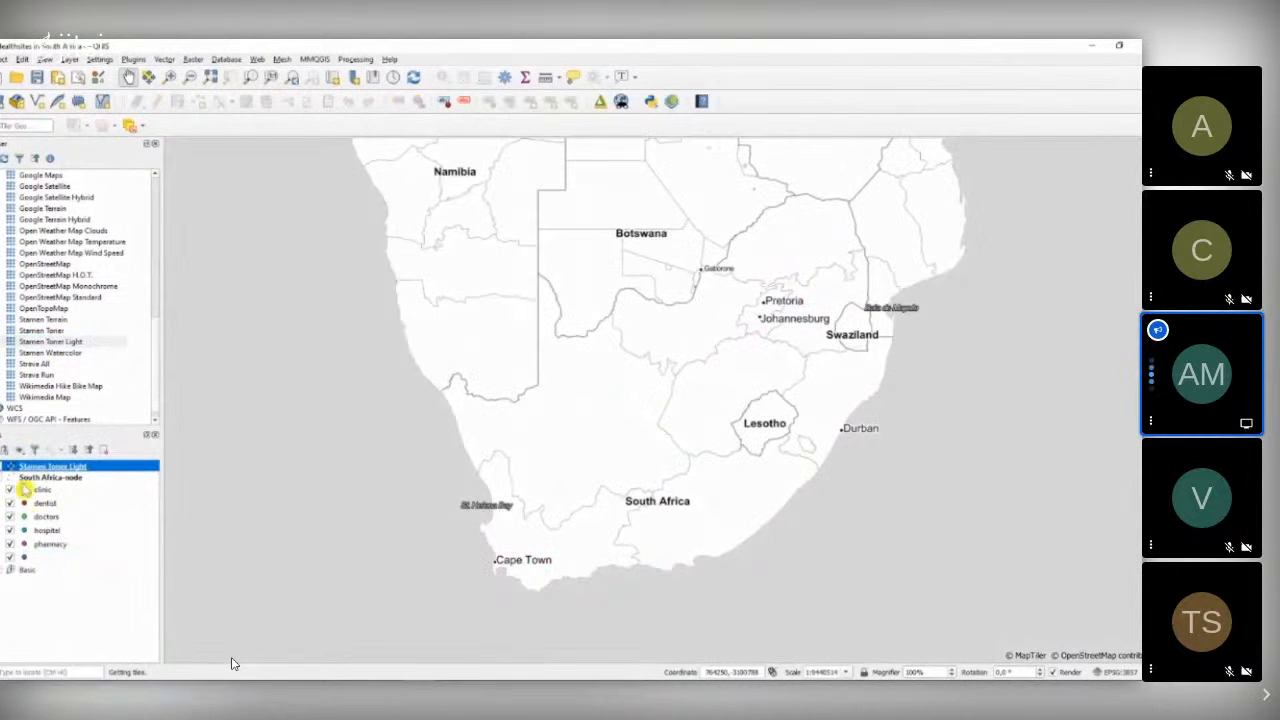
{"action": "left_click", "coordinate": [40, 477]}
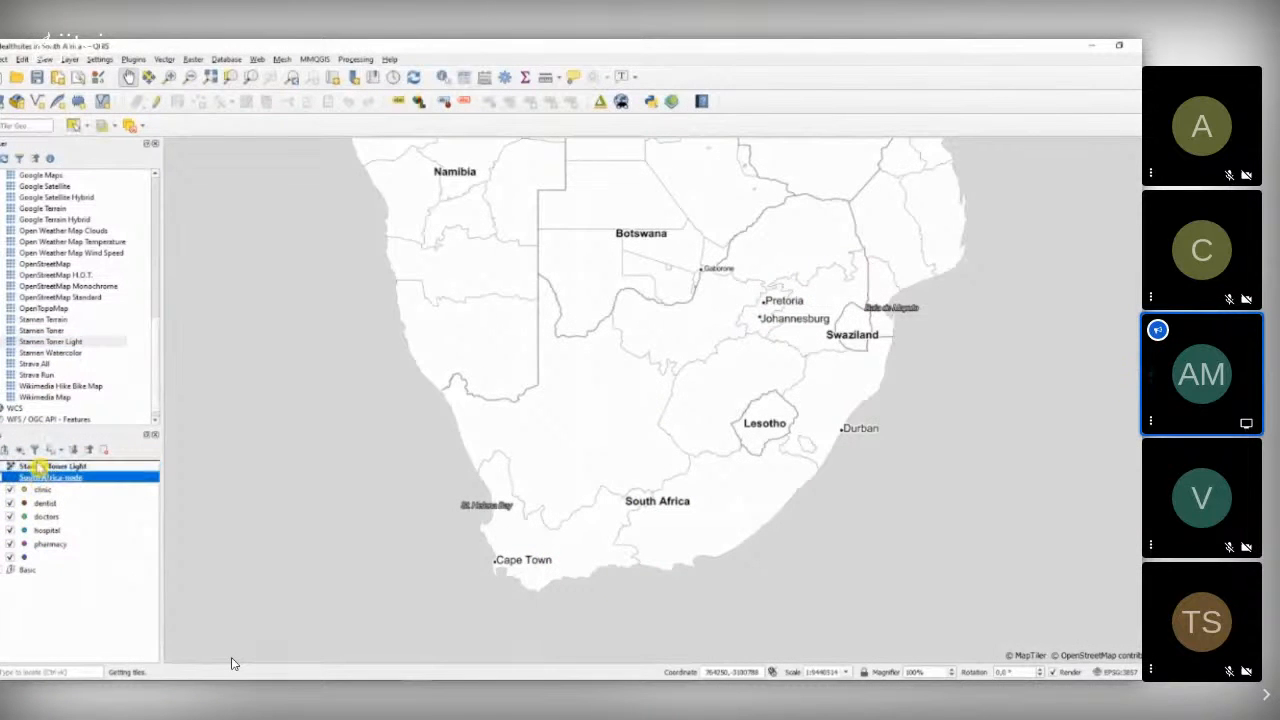
{"action": "left_click_drag", "start_coordinate": [35, 467], "coordinate": [60, 550]}
{"action": "scroll", "coordinate": [744, 355], "scroll_direction": "up", "scroll_amount": 2}
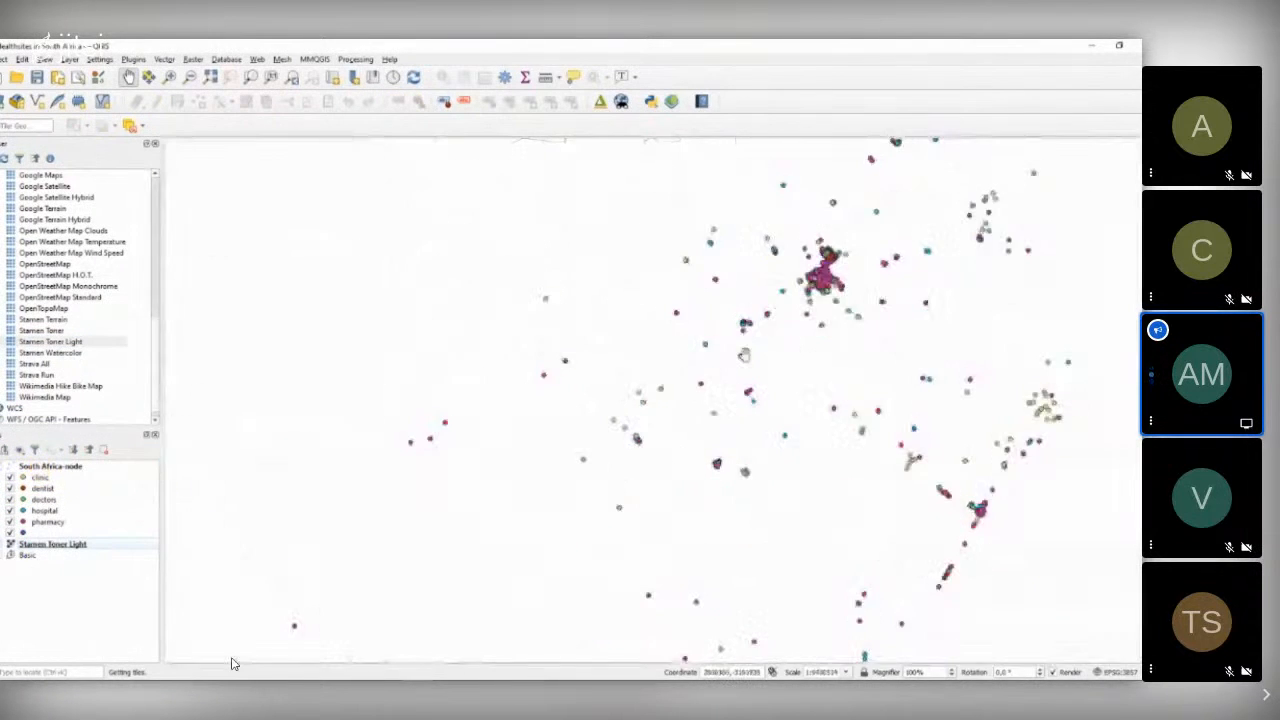
{"action": "scroll", "coordinate": [744, 355], "scroll_direction": "down", "scroll_amount": 2}
{"action": "scroll", "coordinate": [840, 365], "scroll_direction": "up", "scroll_amount": 3}
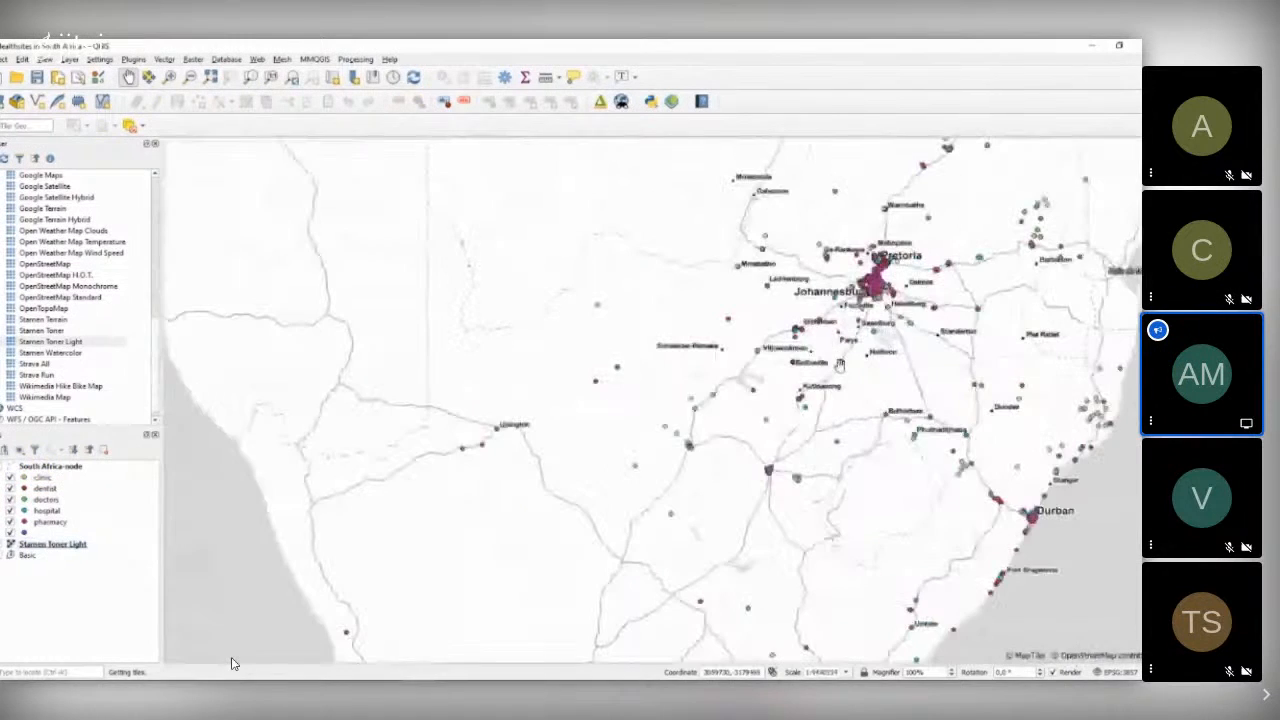
{"action": "left_click_drag", "start_coordinate": [845, 415], "coordinate": [822, 372]}
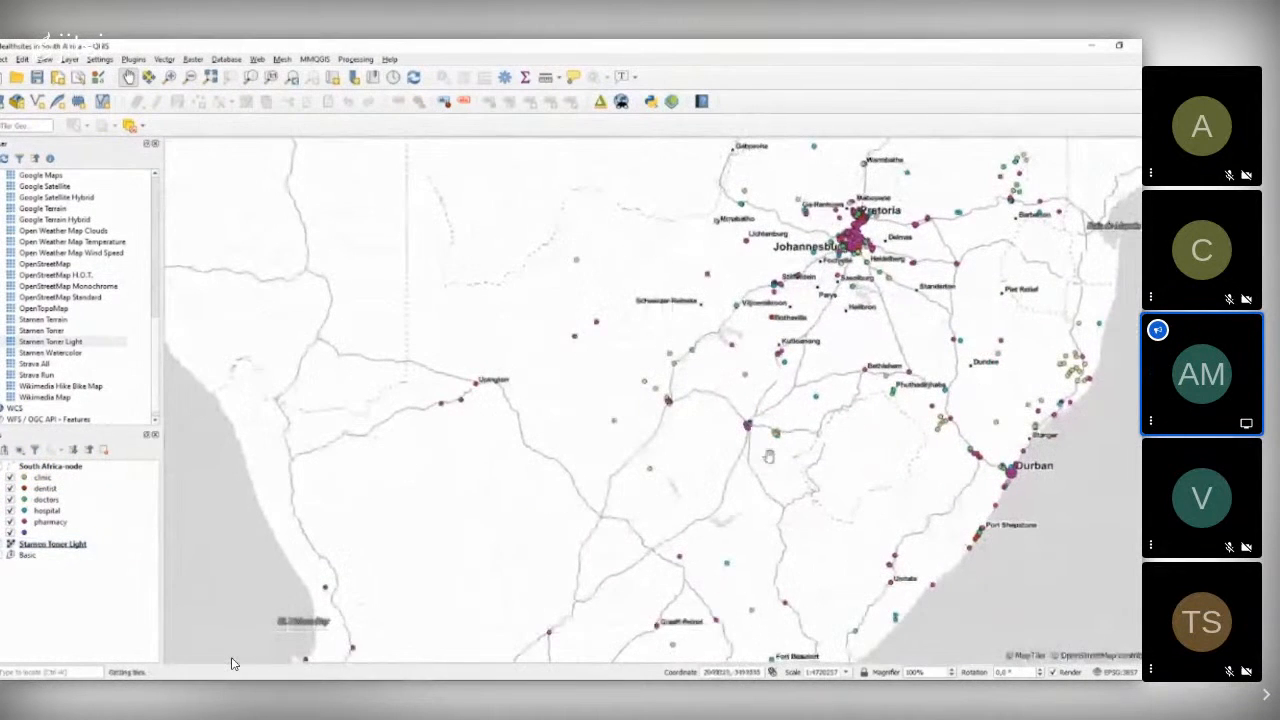